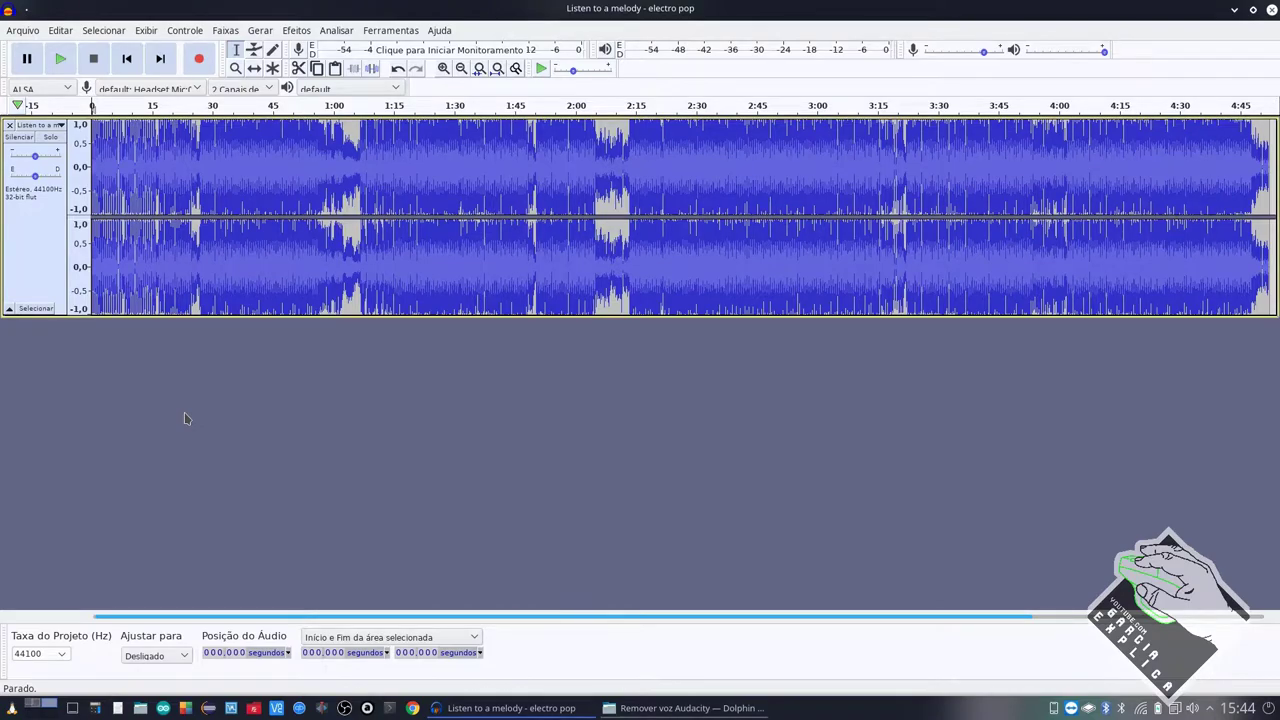
pyautogui.moveTo(153, 250); pyautogui.dragTo(320, 268)
pyautogui.click(255, 272)
pyautogui.moveTo(158, 266); pyautogui.dragTo(352, 297)
pyautogui.click(397, 281)
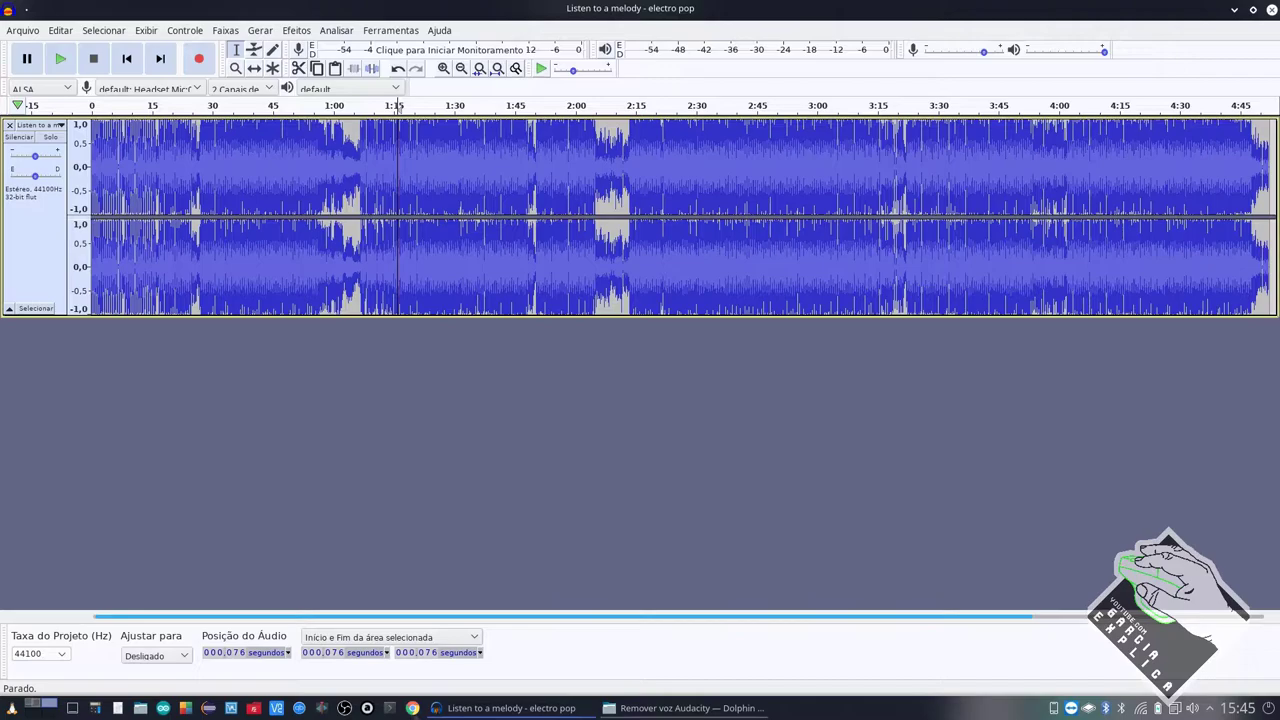
# Switch to Chrome and search YouTube for "fl sances".
pyautogui.click(412, 708)
pyautogui.write('youtube')
pyautogui.press('Tab')
pyautogui.write('fl san')
pyautogui.press('Return')
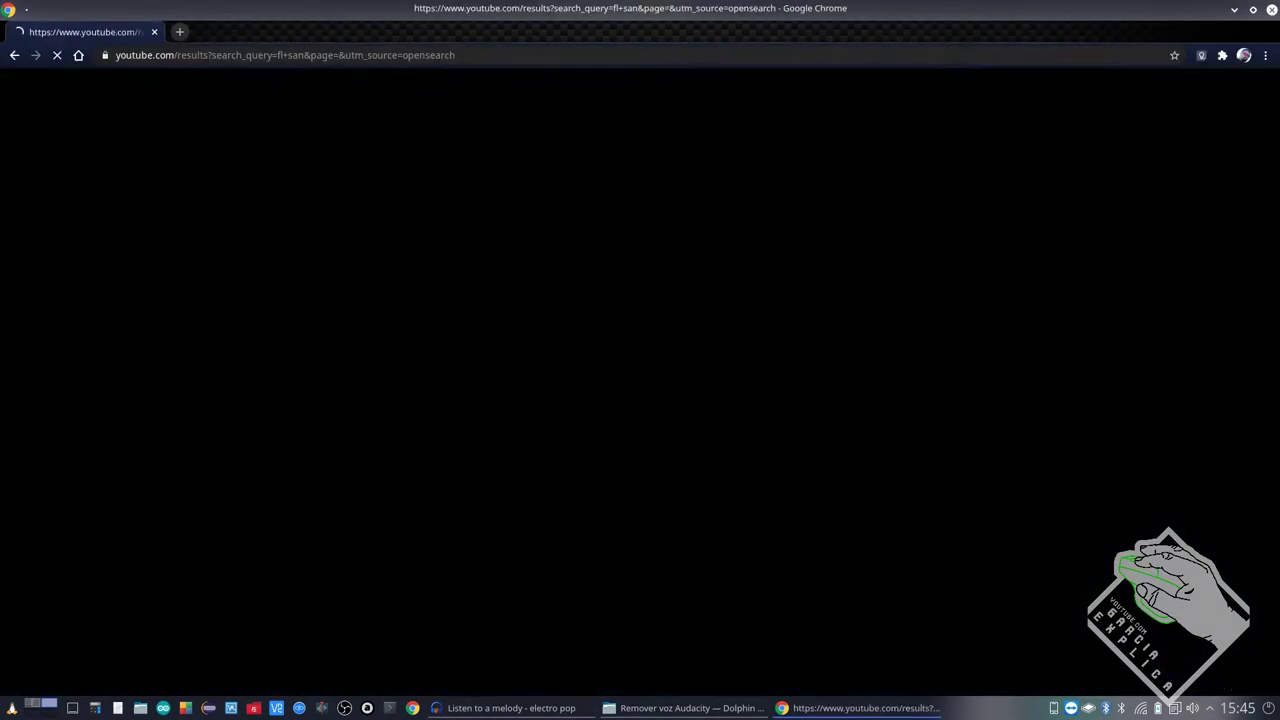
pyautogui.write('ces')
pyautogui.press('Return')
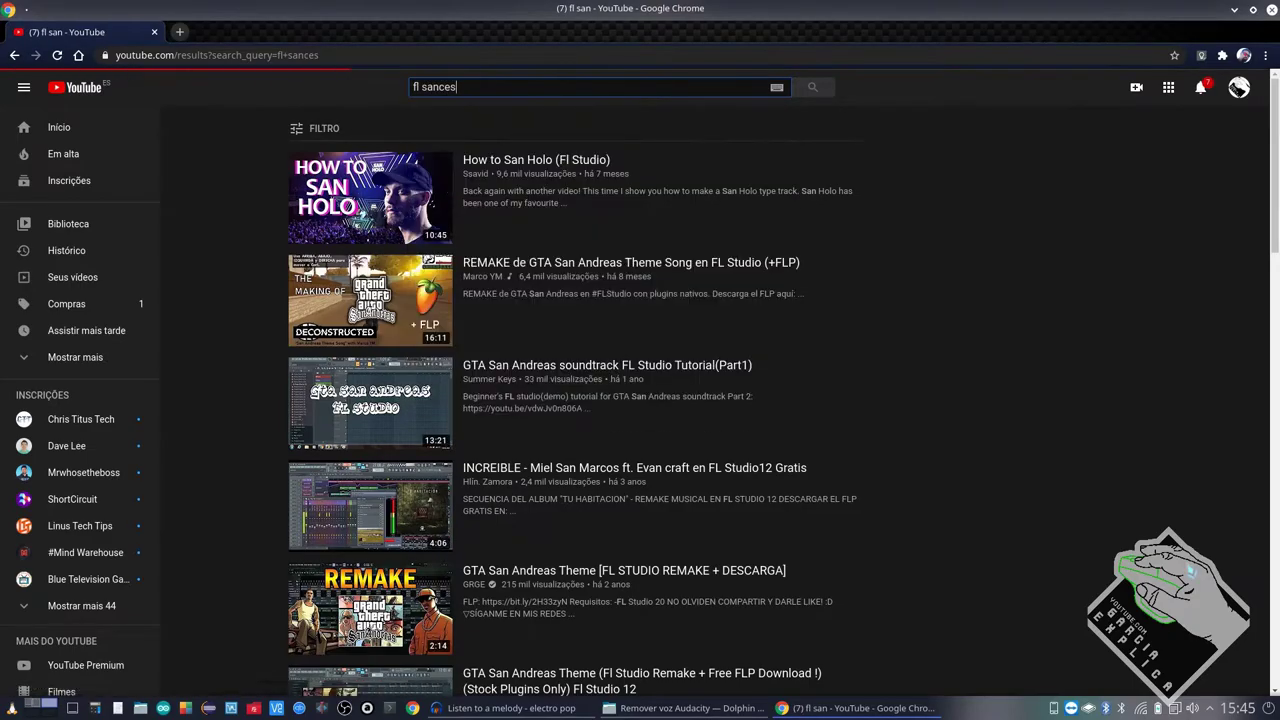
# Search YouTube for the music artist's full name instead and open the artist's channel.
pyautogui.scroll(-4, 509, 335)
pyautogui.scroll(4, 500, 300)
pyautogui.click(476, 88)
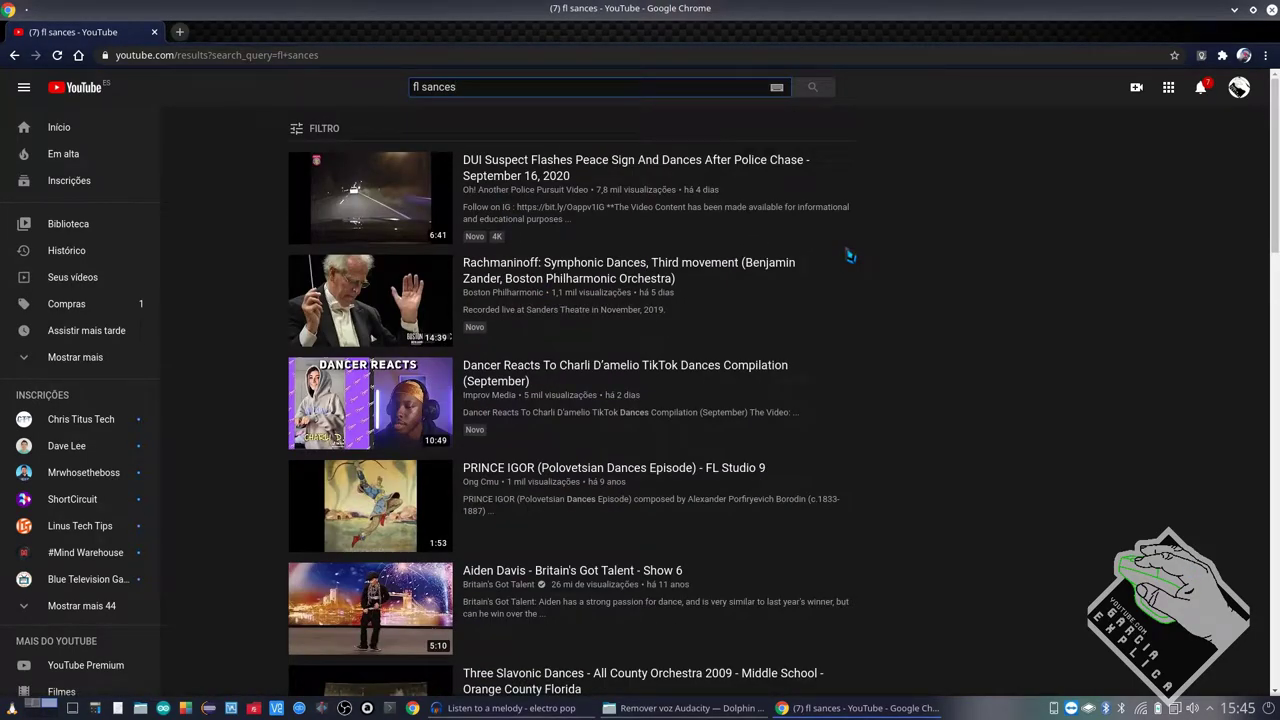
pyautogui.hotkey('ctrl', 'a')
pyautogui.write('lancina sanches')
pyautogui.press('Home')
pyautogui.write('francisco')
pyautogui.press('Return')
pyautogui.click(371, 200)
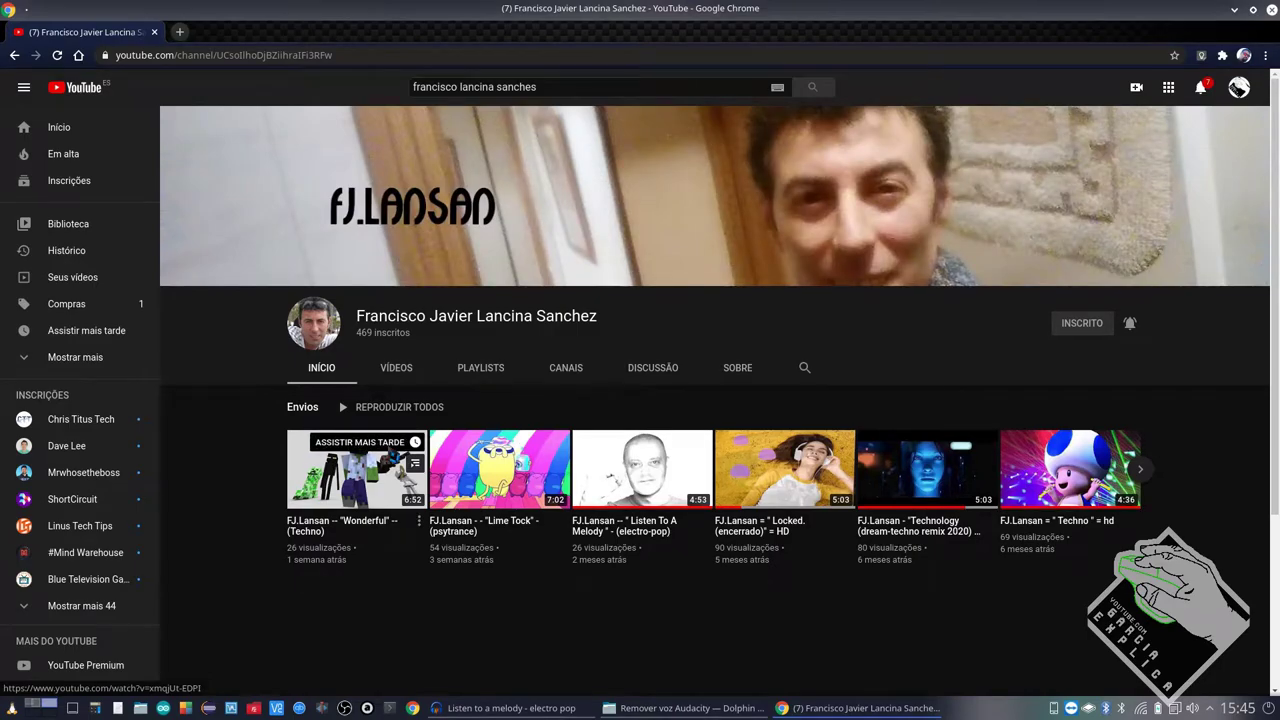
# Browse the list of uploaded videos on the artist's channel.
pyautogui.click(398, 368)
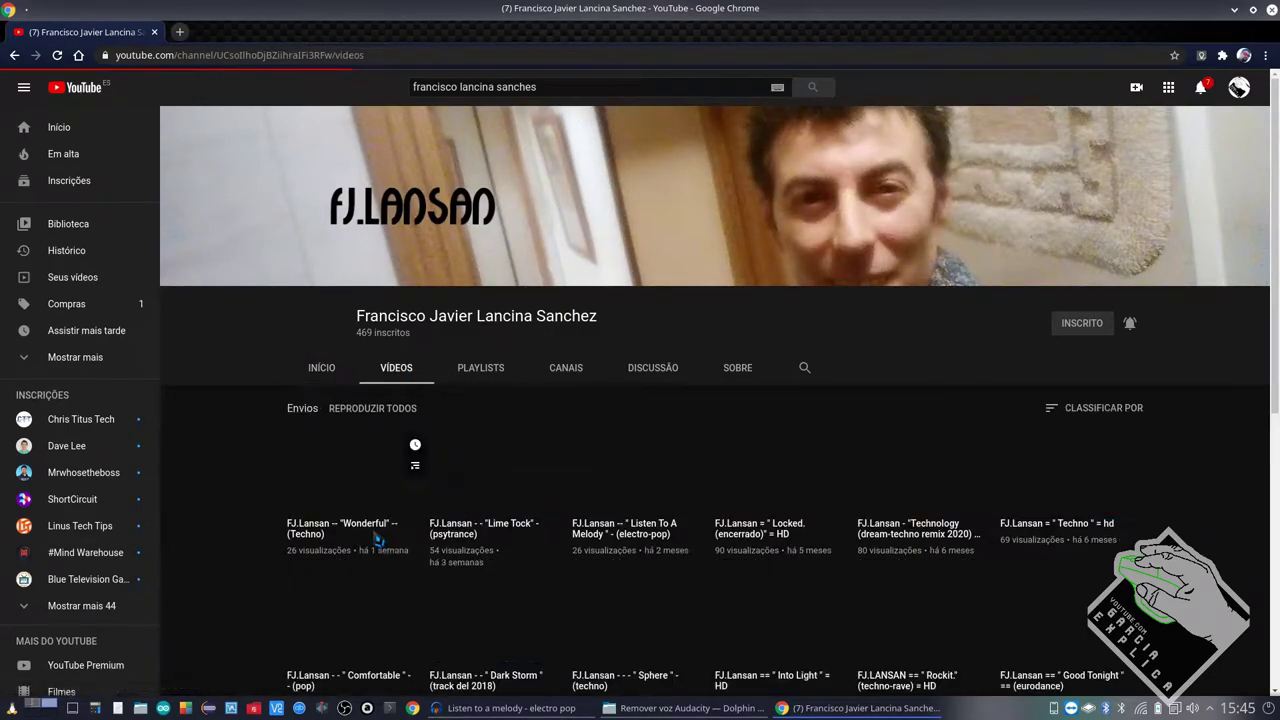
pyautogui.scroll(-2, 378, 540)
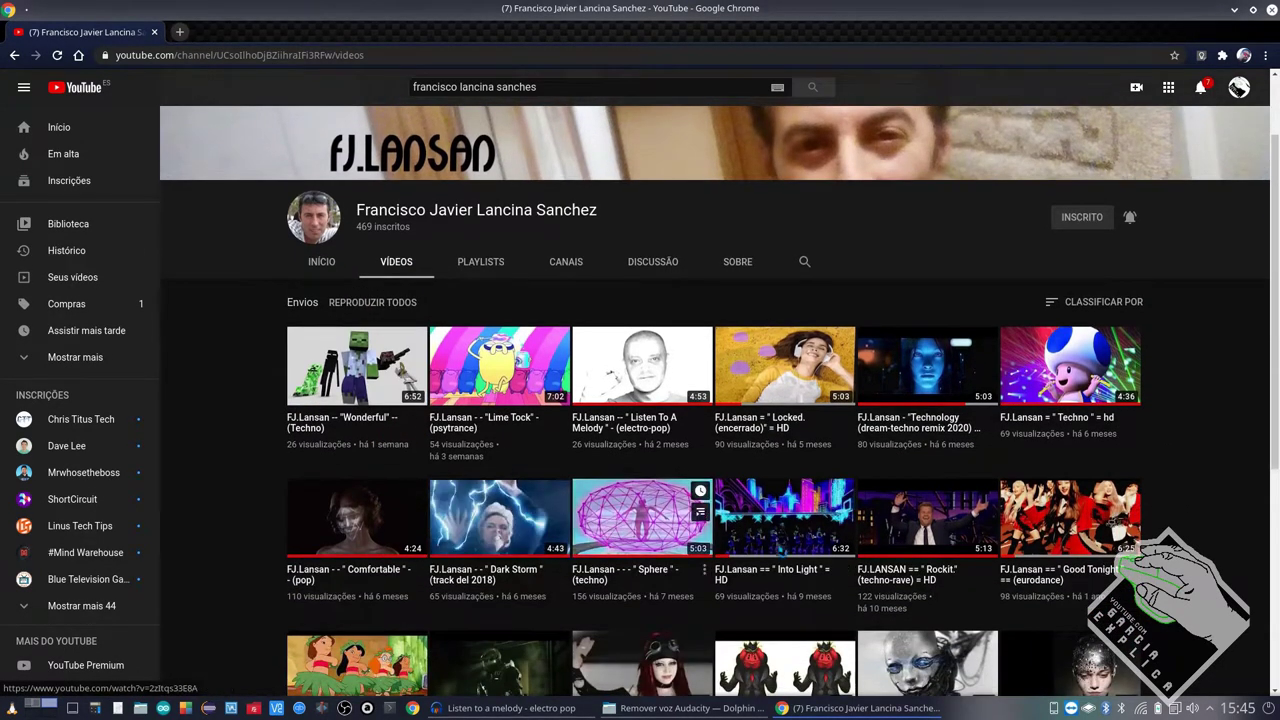
pyautogui.scroll(-2, 660, 497)
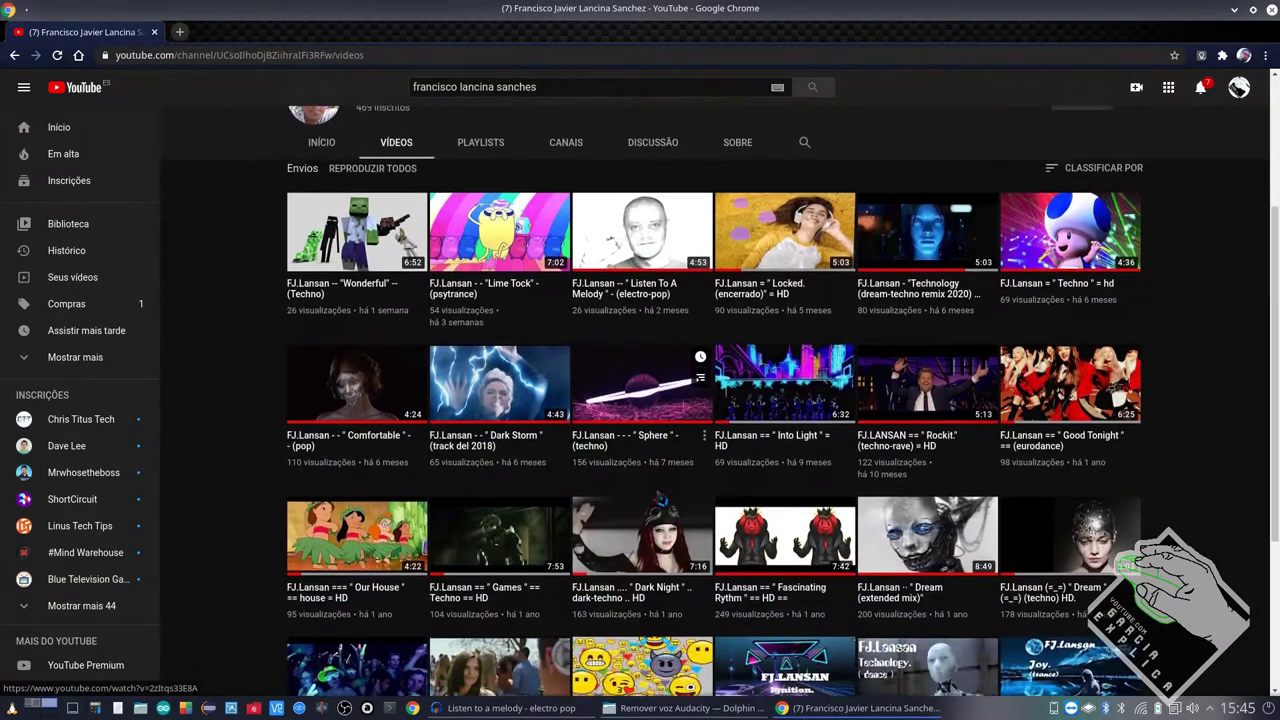
pyautogui.scroll(-6, 660, 497)
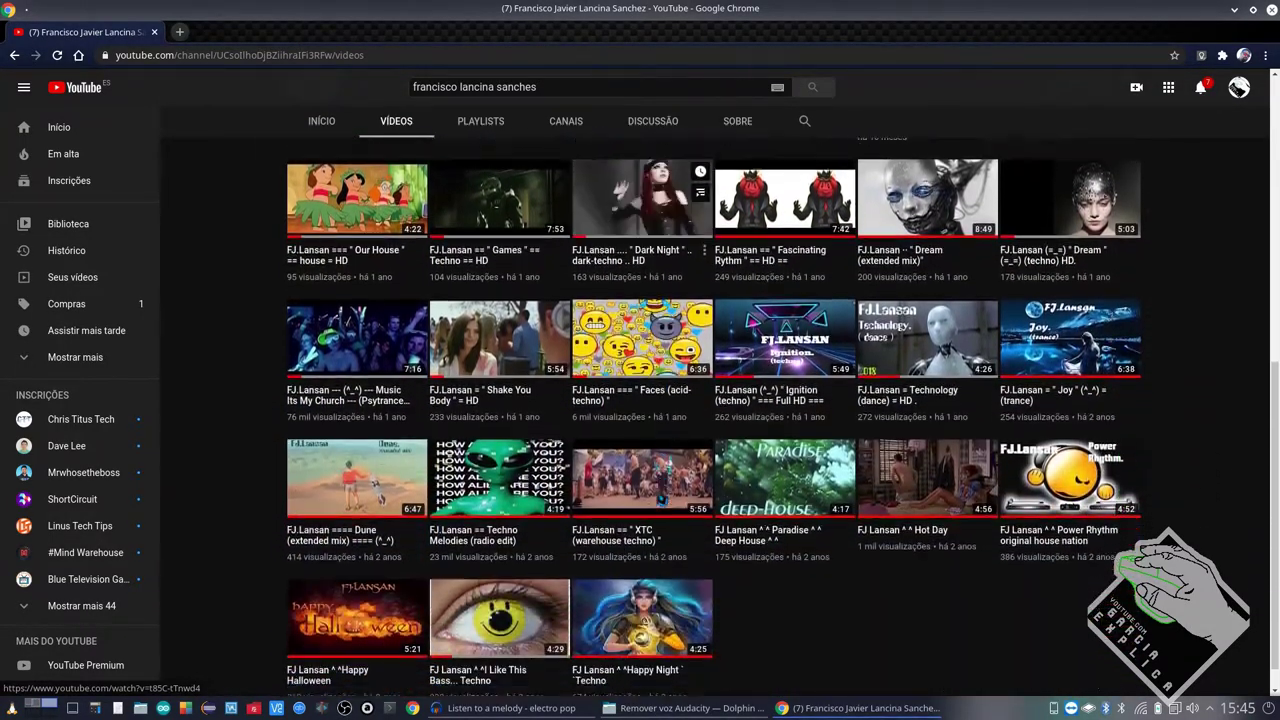
pyautogui.scroll(5, 660, 497)
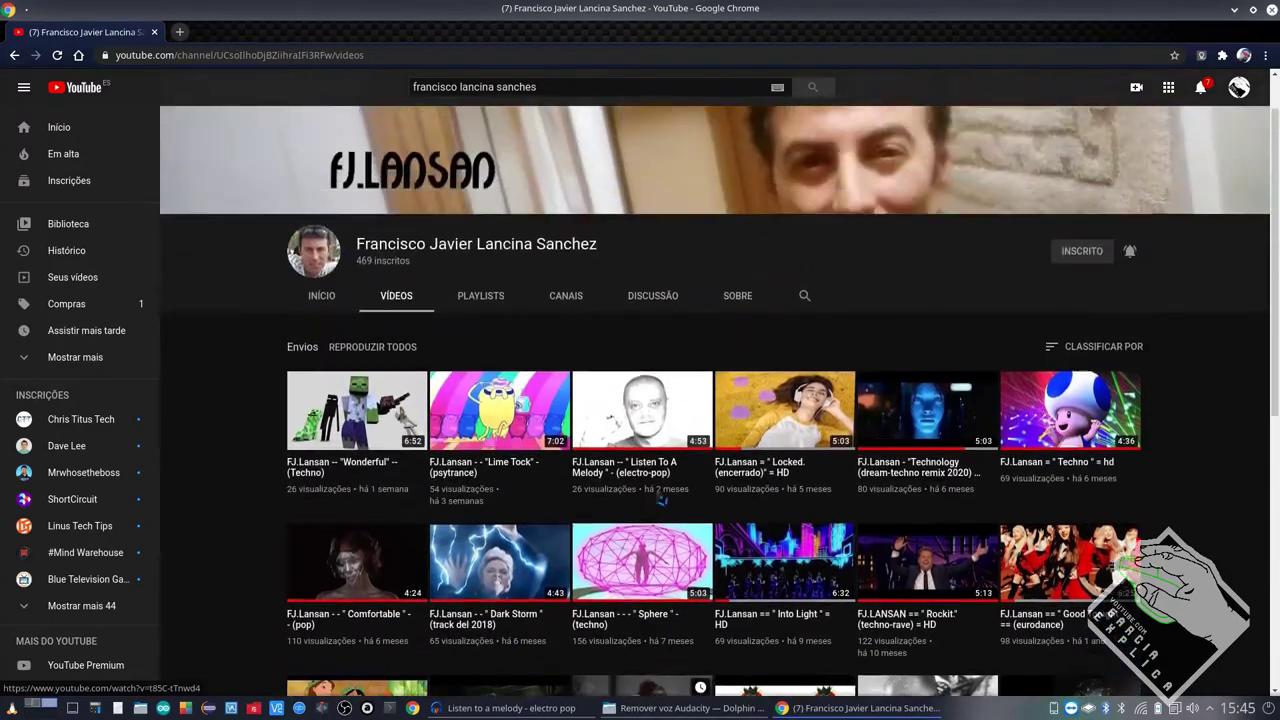
pyautogui.scroll(-3, 660, 497)
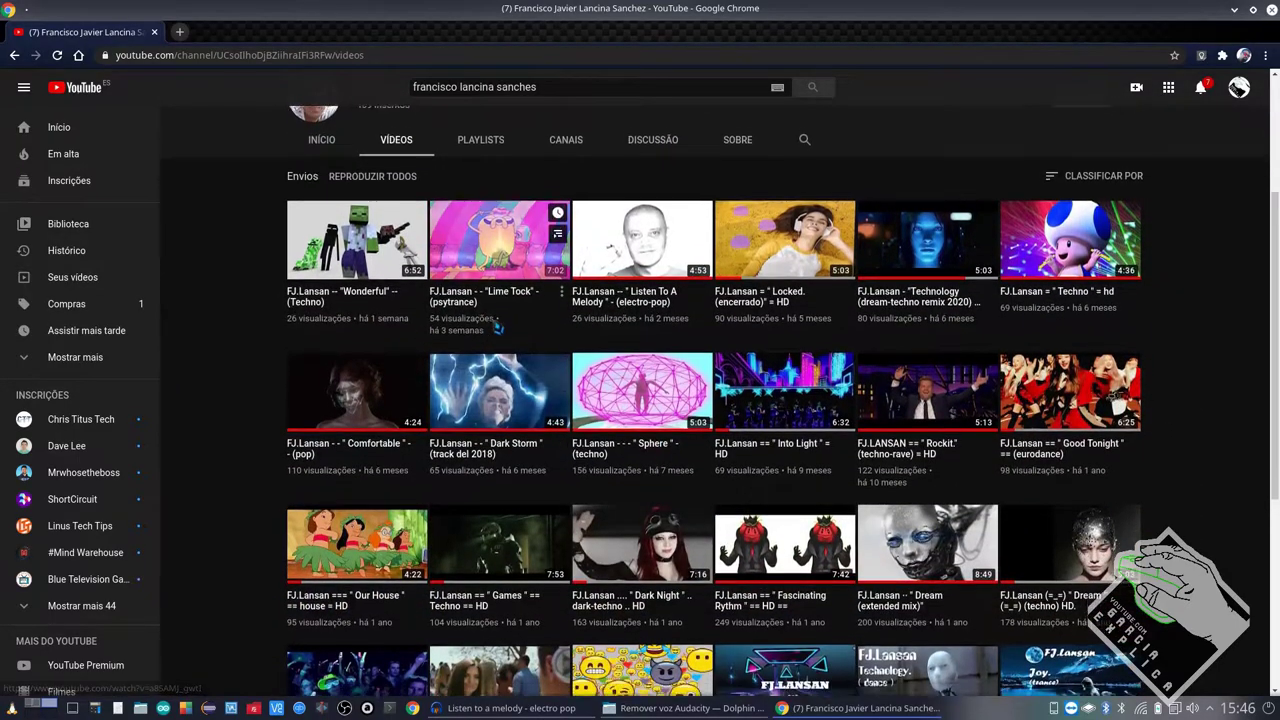
pyautogui.scroll(-1, 497, 327)
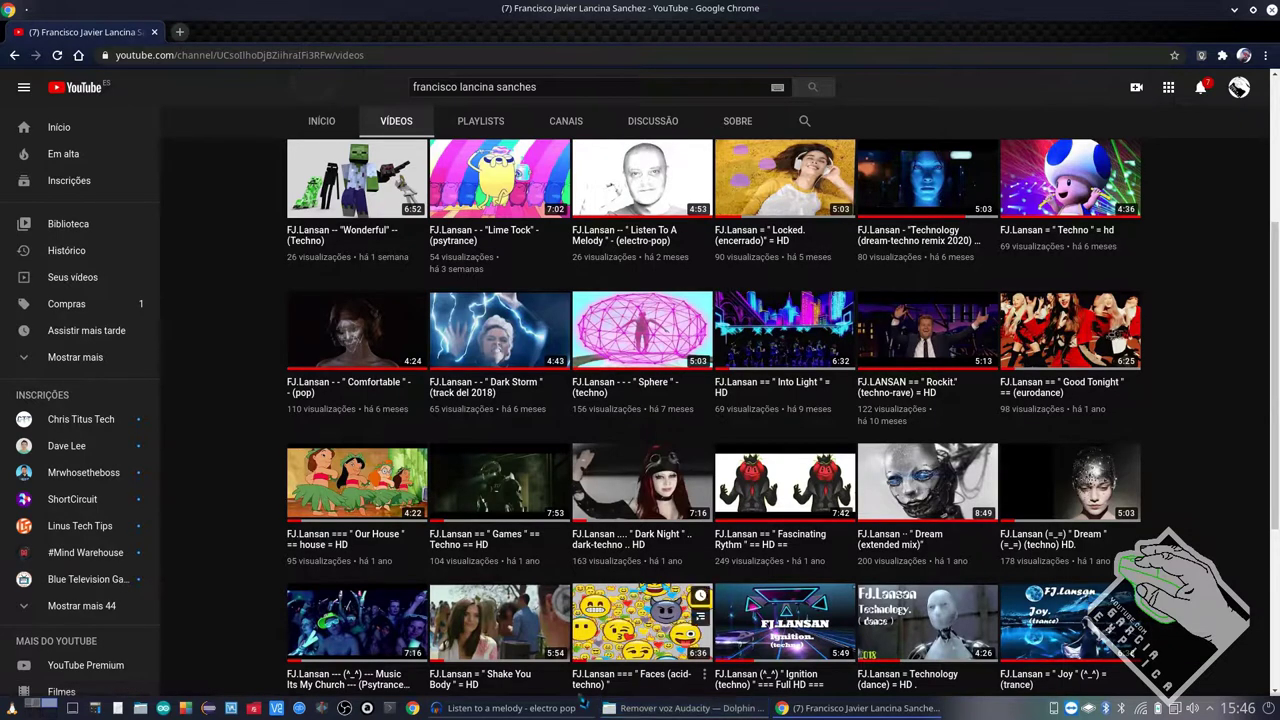
# Switch back to Audacity and play the track from the 16-second mark.
pyautogui.click(510, 708)
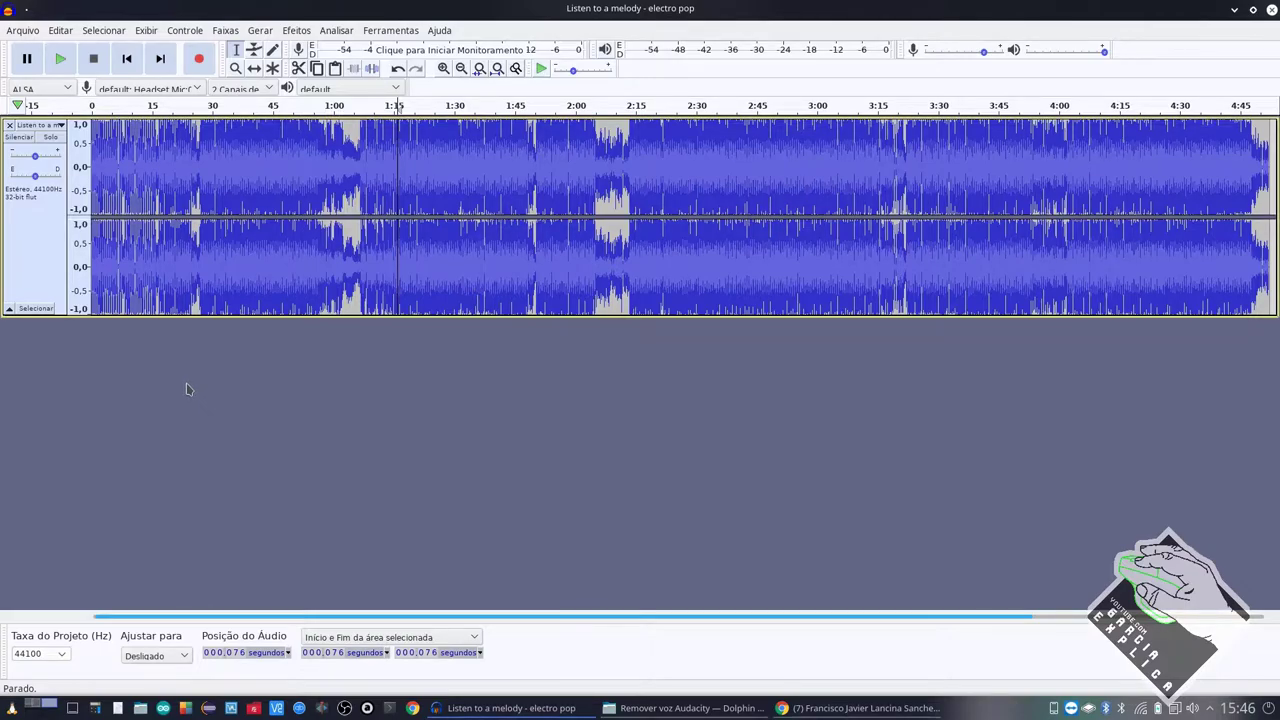
pyautogui.click(155, 241)
pyautogui.press('space')
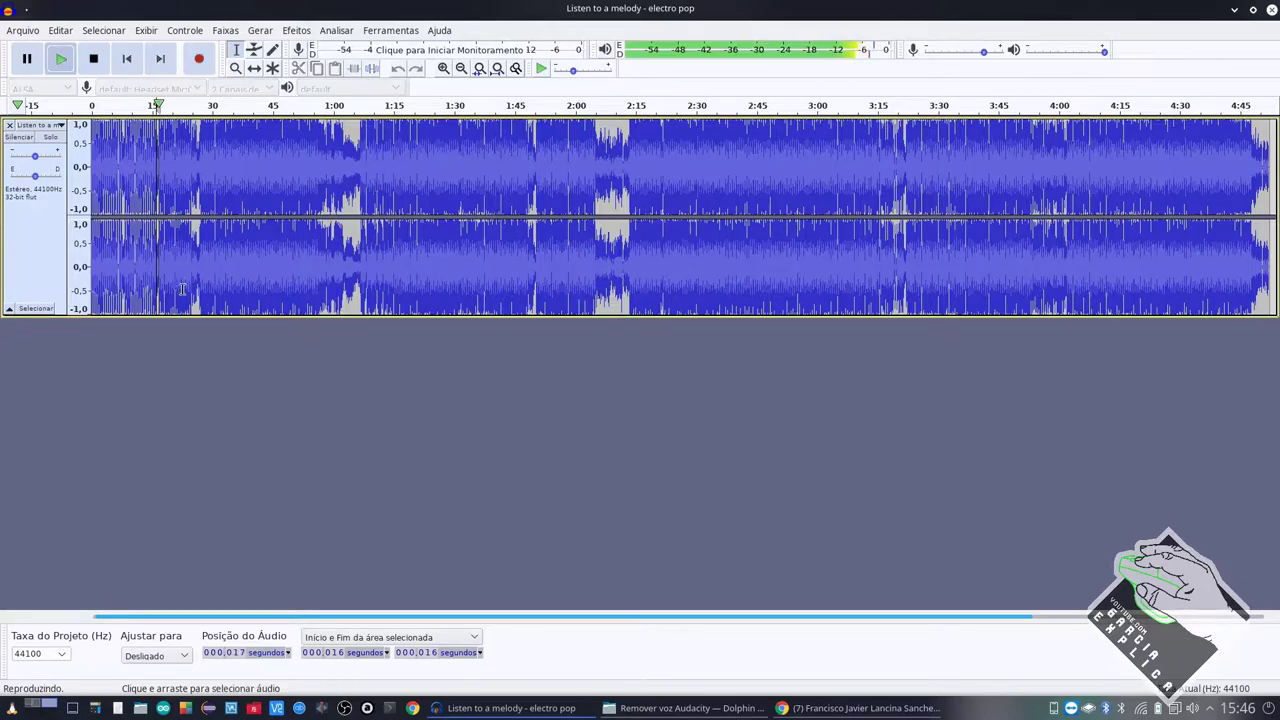
# Lower the system speaker volume slightly and stop the playback.
pyautogui.click(1192, 709)
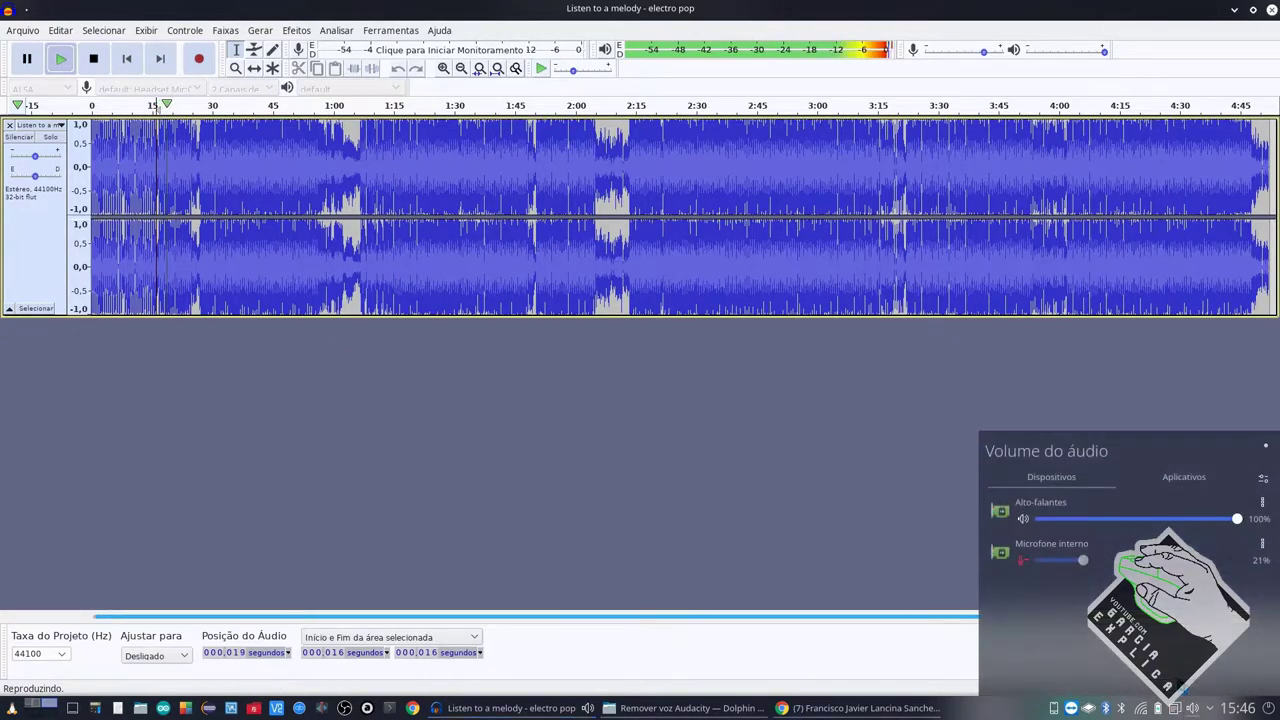
pyautogui.moveTo(1226, 522); pyautogui.dragTo(1183, 522)
pyautogui.click(742, 480)
pyautogui.press('space')
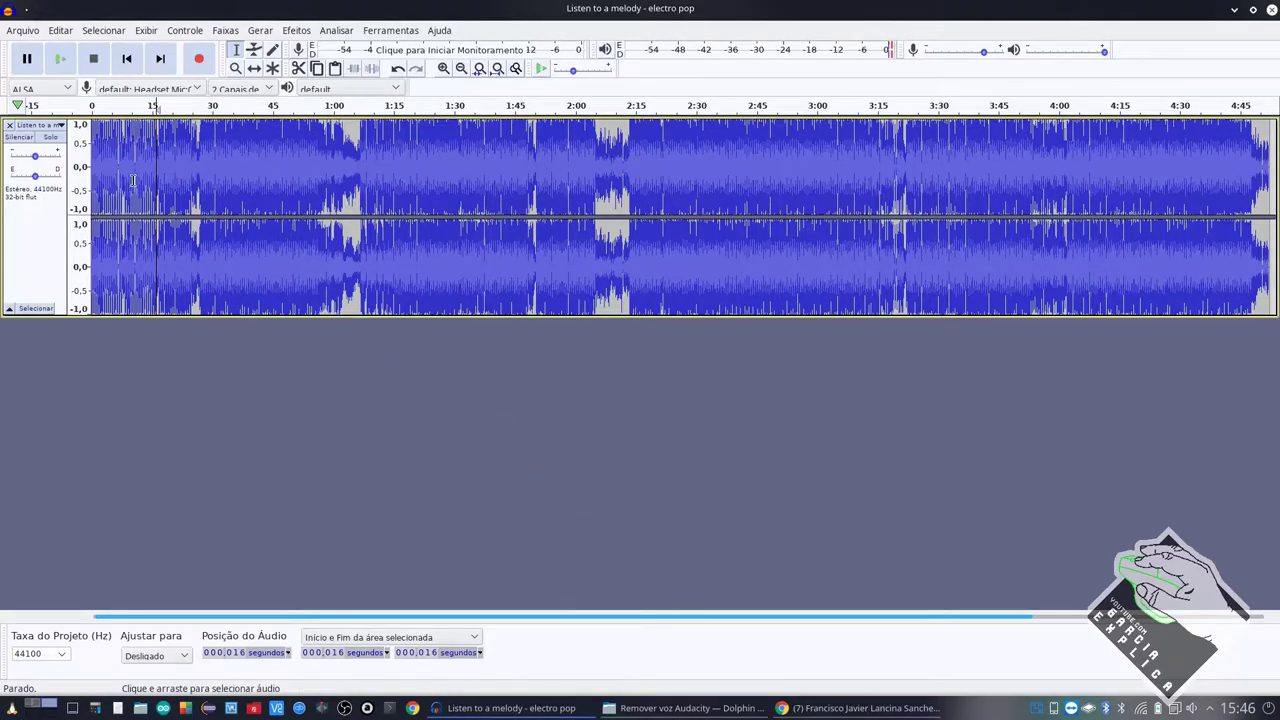
pyautogui.scroll(3, 140, 178)
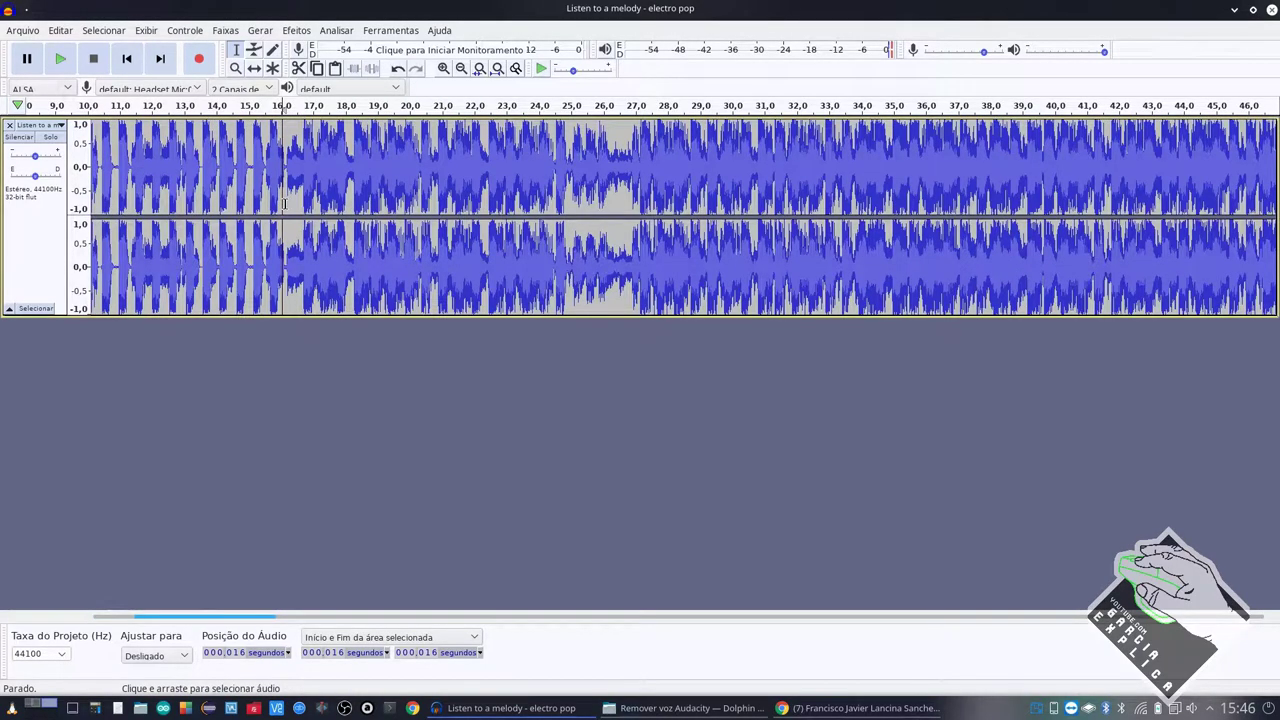
pyautogui.scroll(-3, 283, 203)
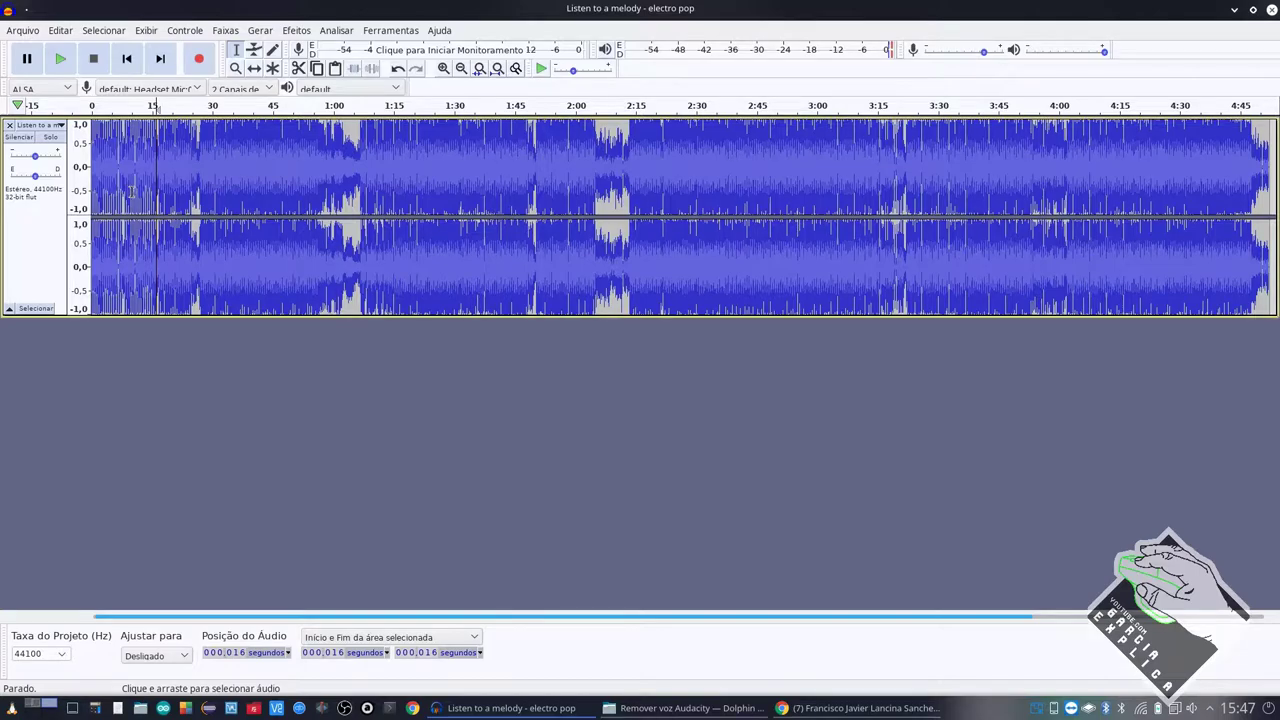
# Switch to Dolphin, split the file view and open the artist's music folder under YOUTUBE in the second pane.
pyautogui.click(610, 708)
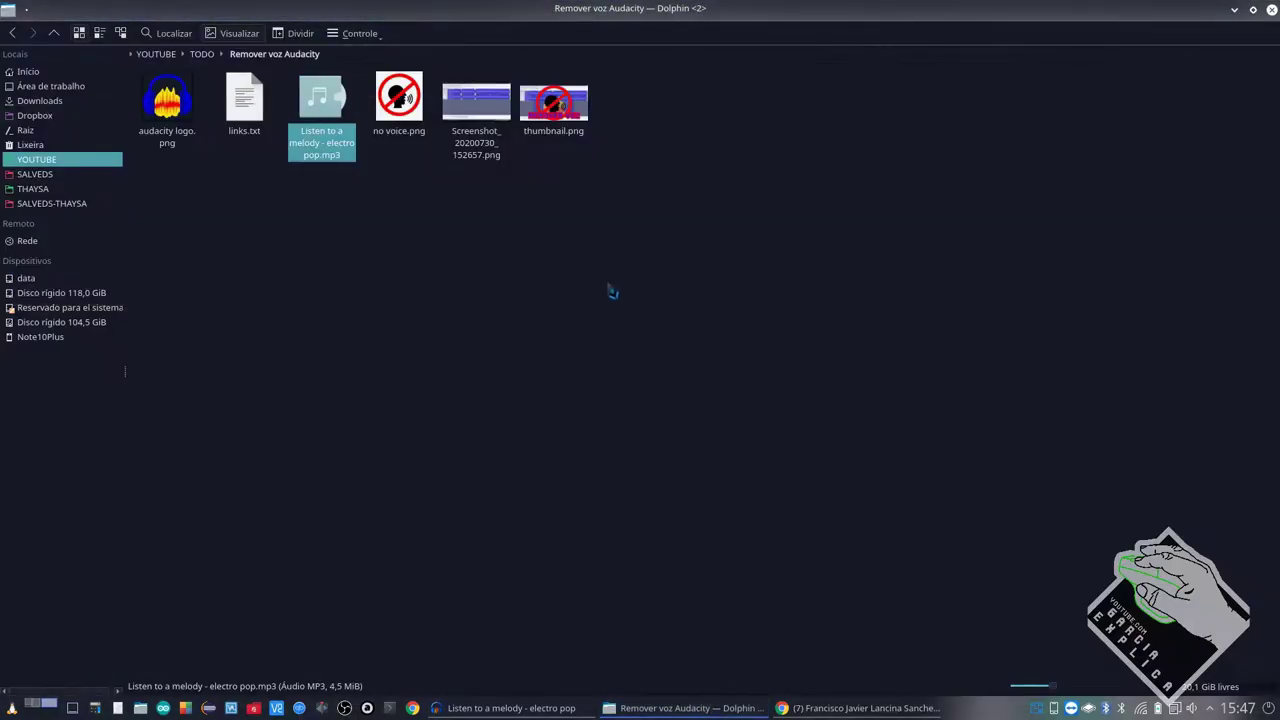
pyautogui.click(300, 33)
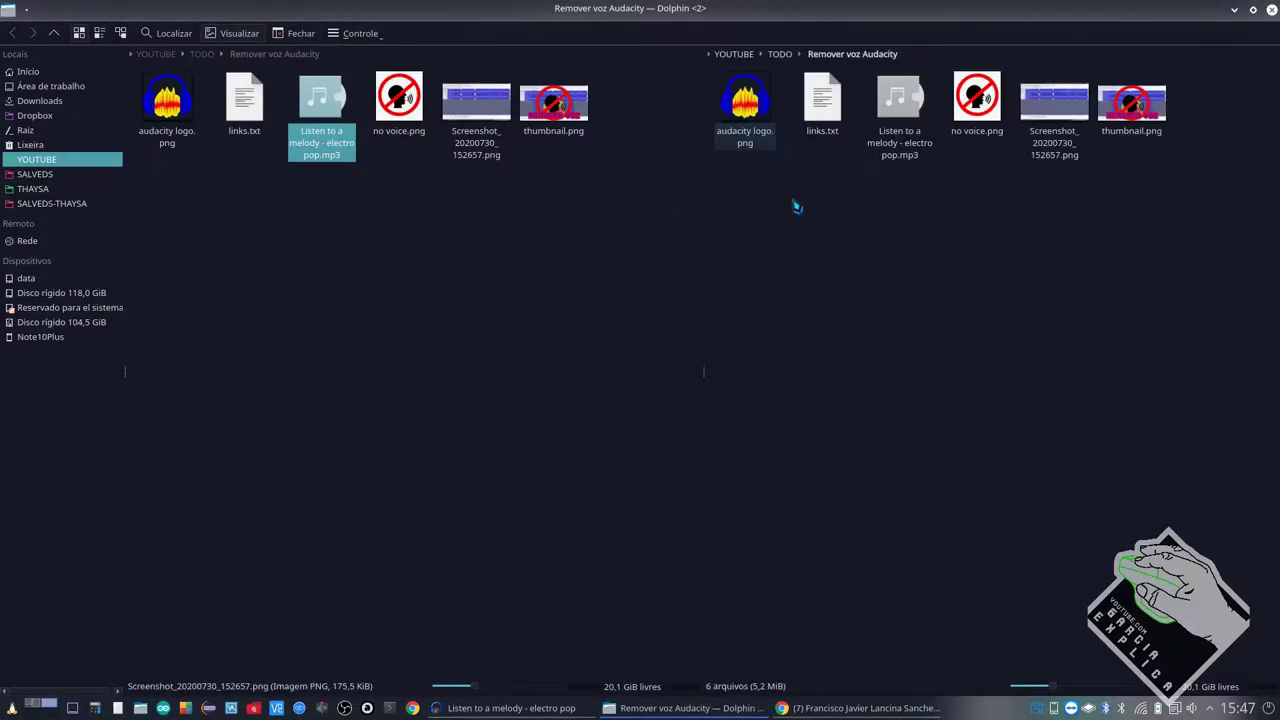
pyautogui.click(734, 54)
pyautogui.doubleClick(829, 100)
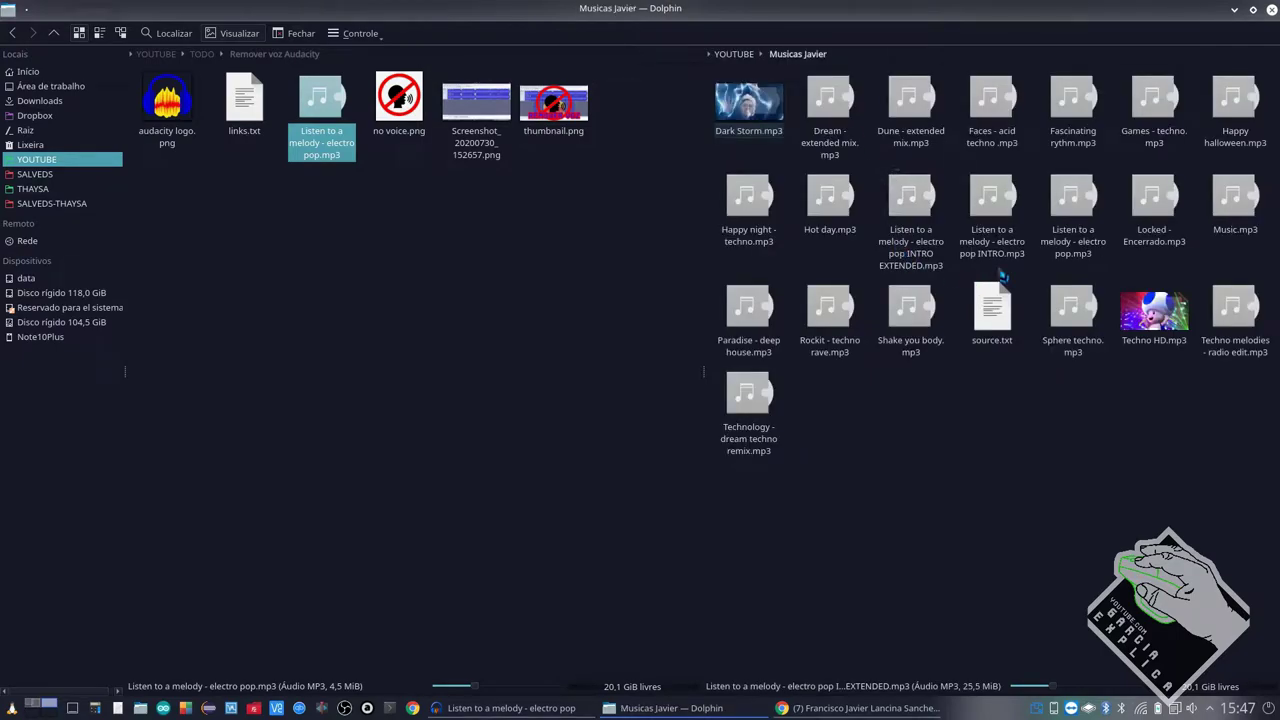
# Select the INTRO EXTENDED and INTRO versions of "Listen to a melody - electro pop", and return to Audacity.
pyautogui.click(905, 258)
pyautogui.keyDown('ctrl'); pyautogui.click(990, 254); pyautogui.keyUp('ctrl')
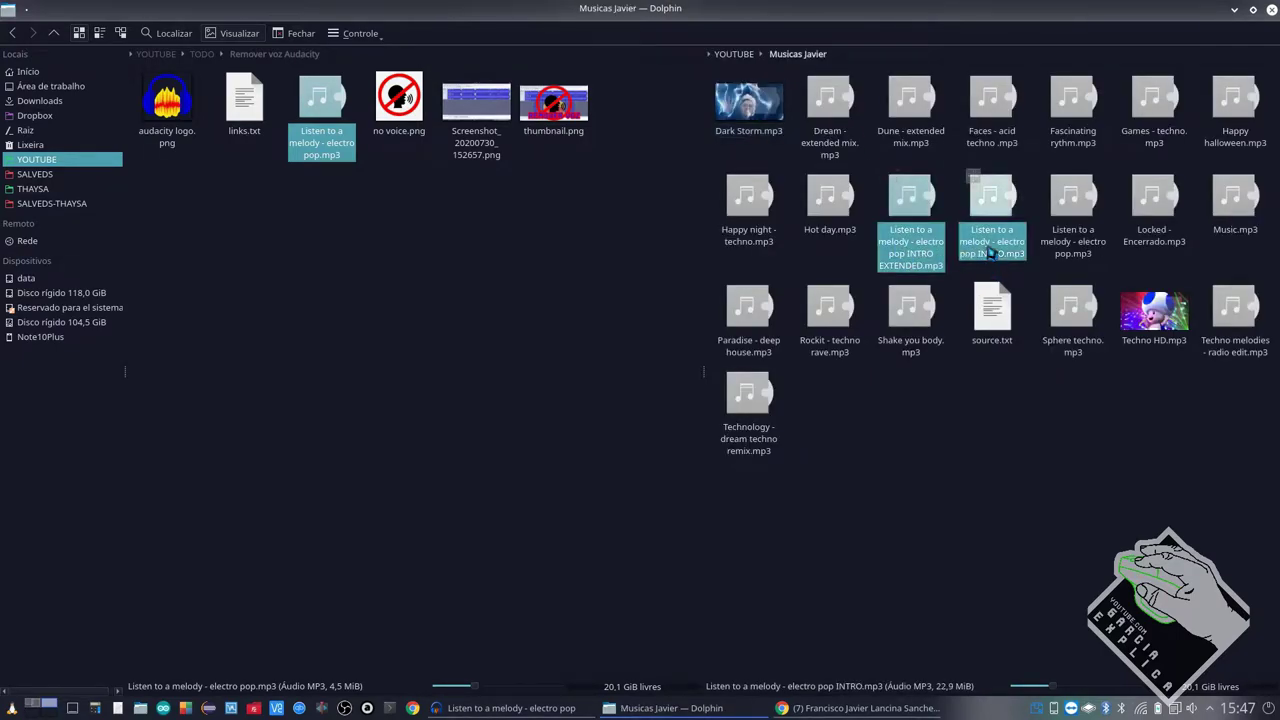
pyautogui.click(1234, 9)
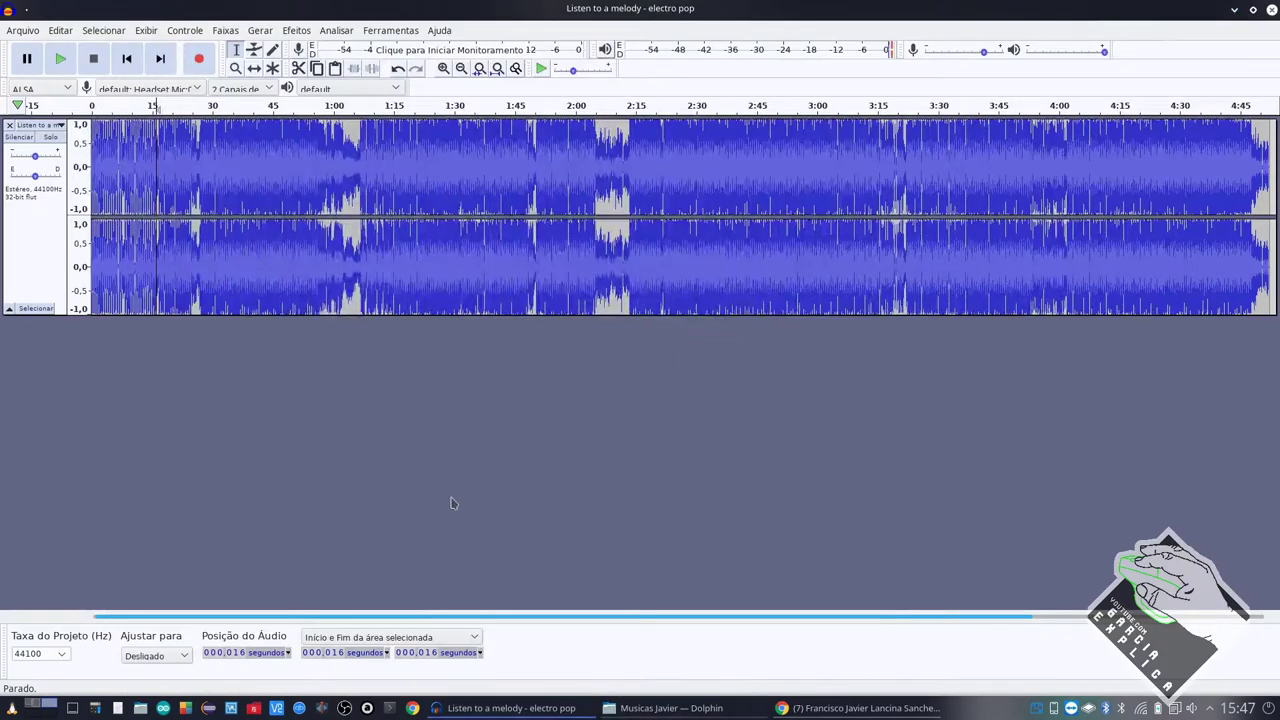
# Listen to the track from the 26-second mark and briefly from the 21-second mark, and stop the playback.
pyautogui.scroll(3, 155, 217)
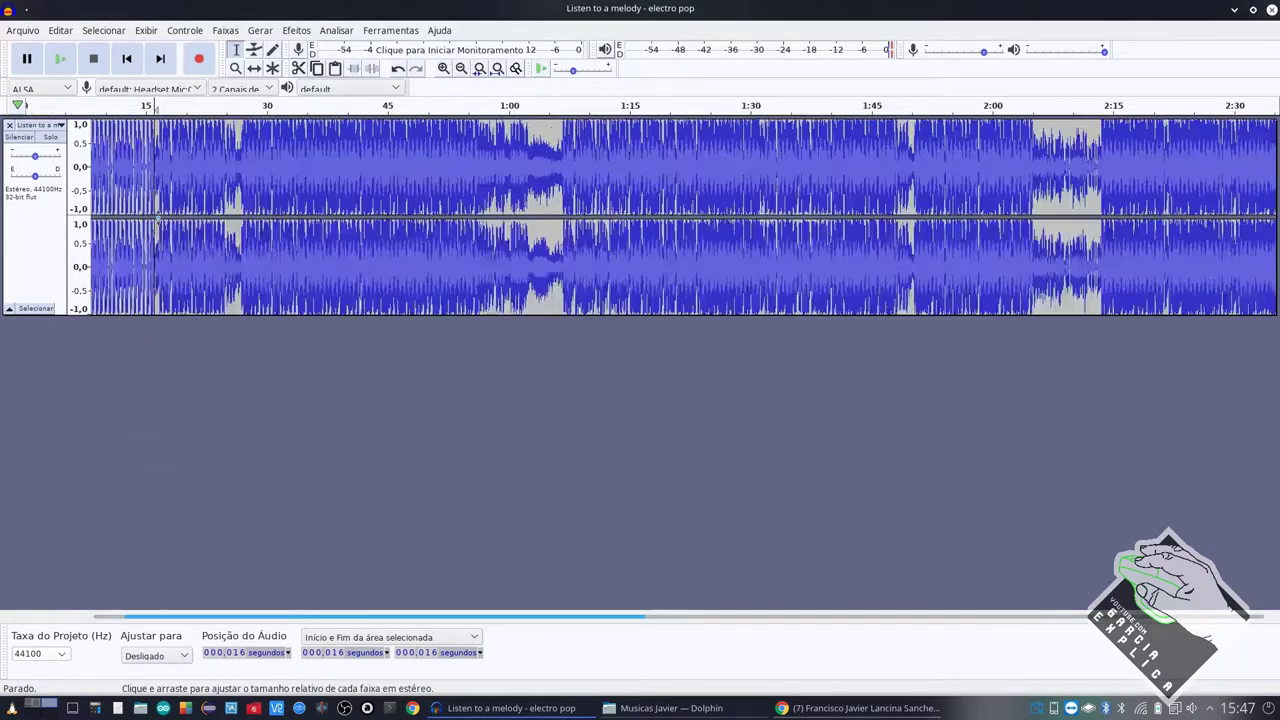
pyautogui.scroll(-2, 155, 217)
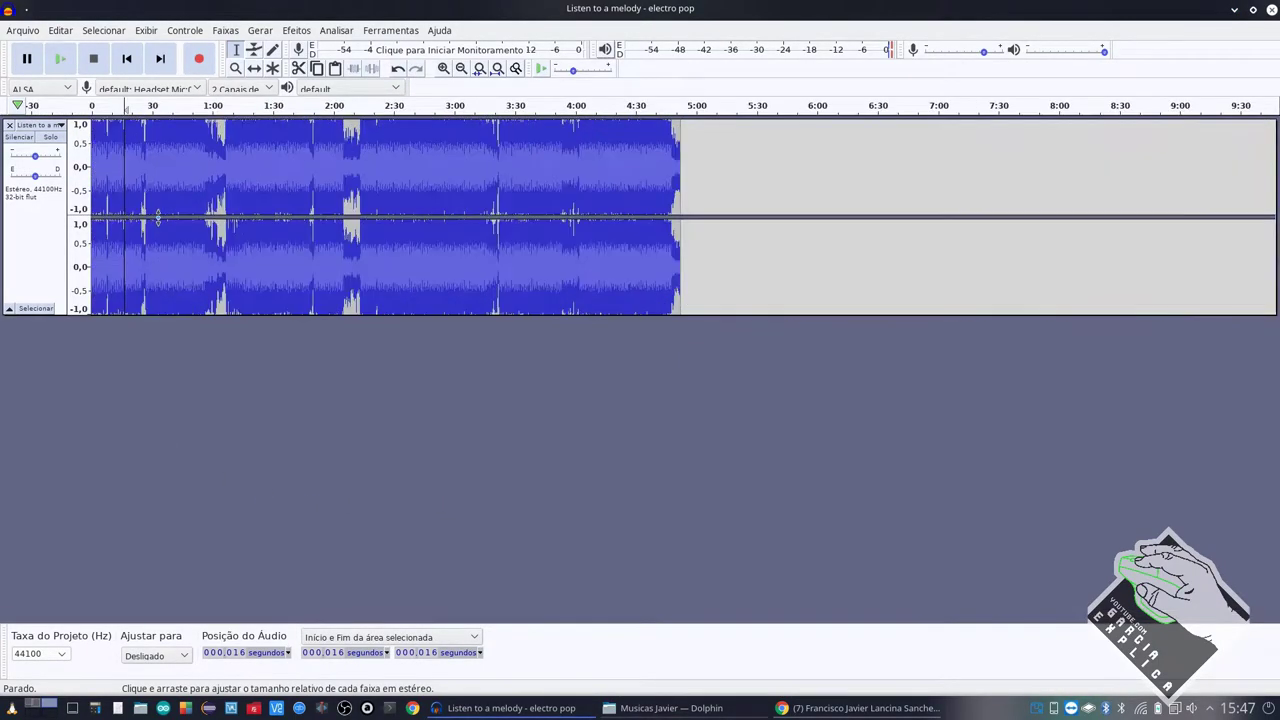
pyautogui.scroll(1, 155, 217)
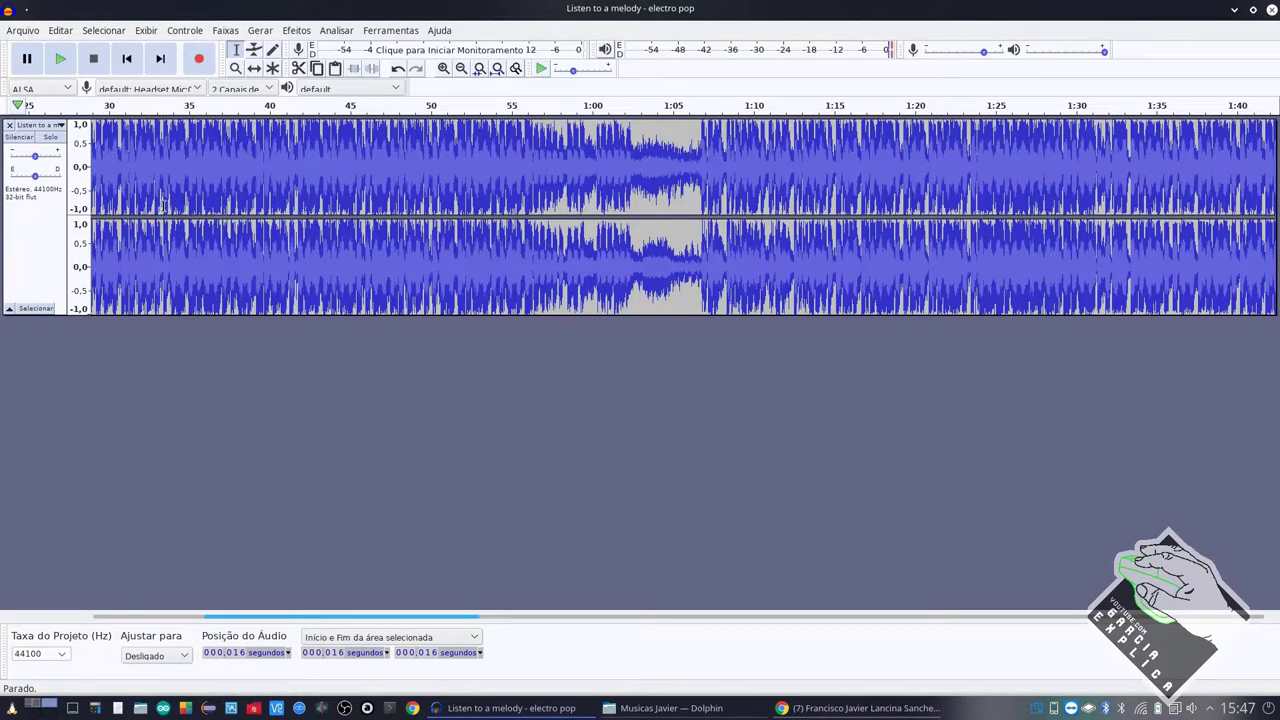
pyautogui.scroll(-4, 163, 205)
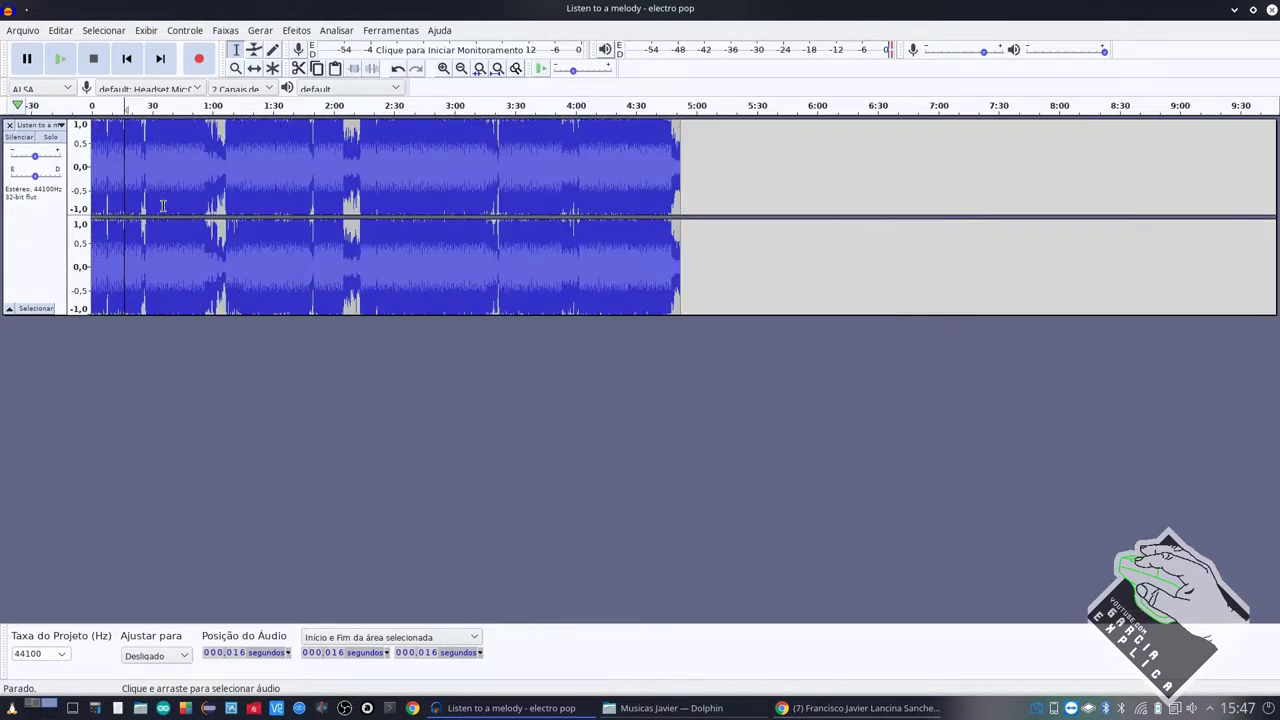
pyautogui.scroll(1, 163, 205)
pyautogui.scroll(1, 163, 205)
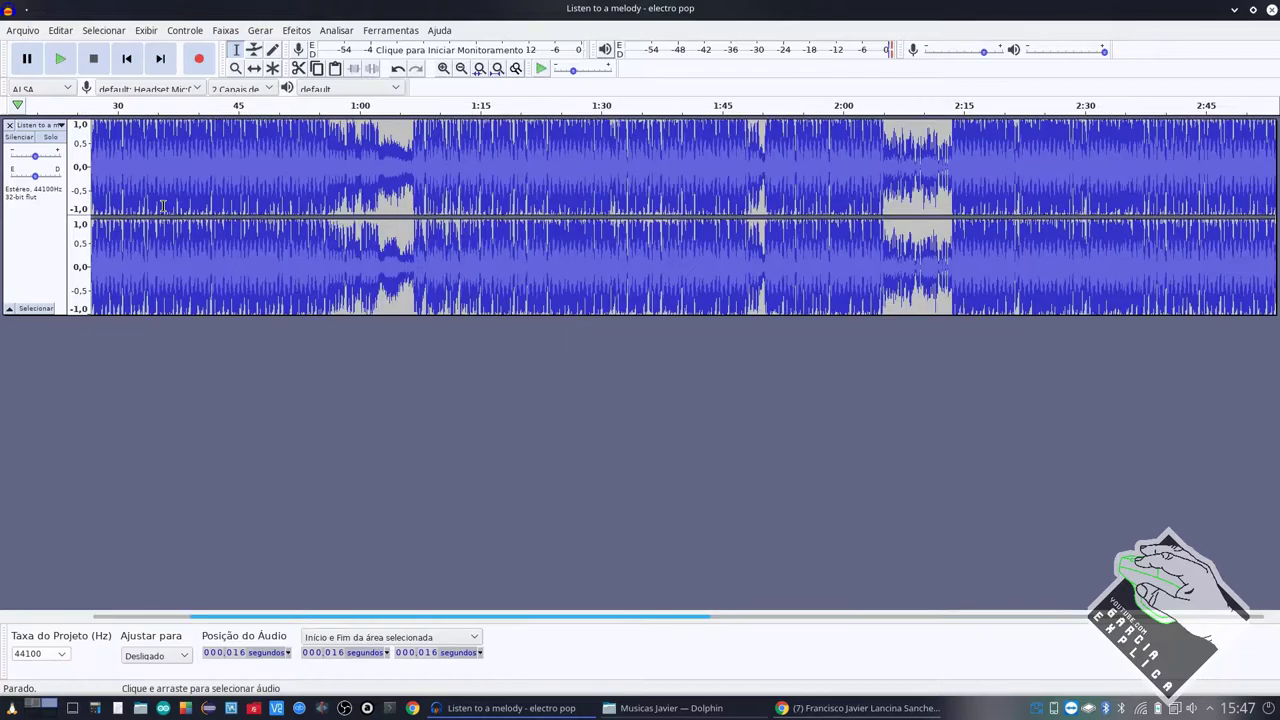
pyautogui.scroll(-1, 163, 205)
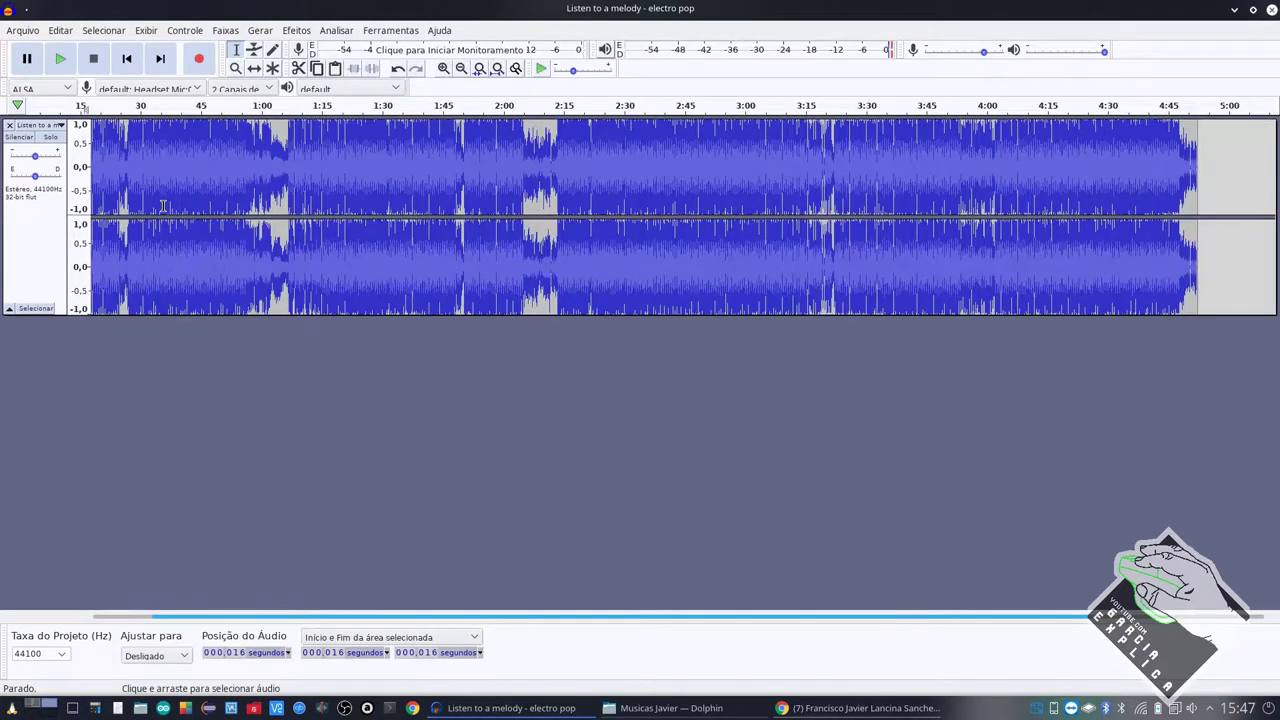
pyautogui.click(125, 168)
pyautogui.press('space')
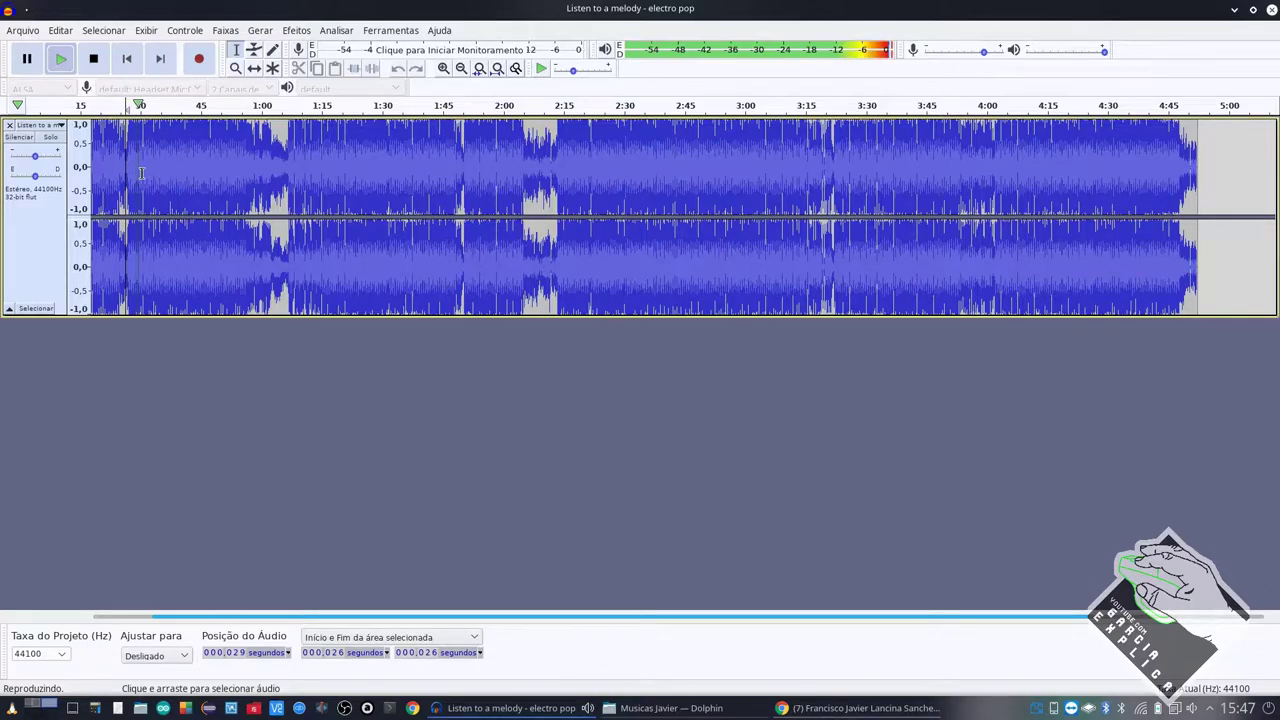
pyautogui.click(103, 170)
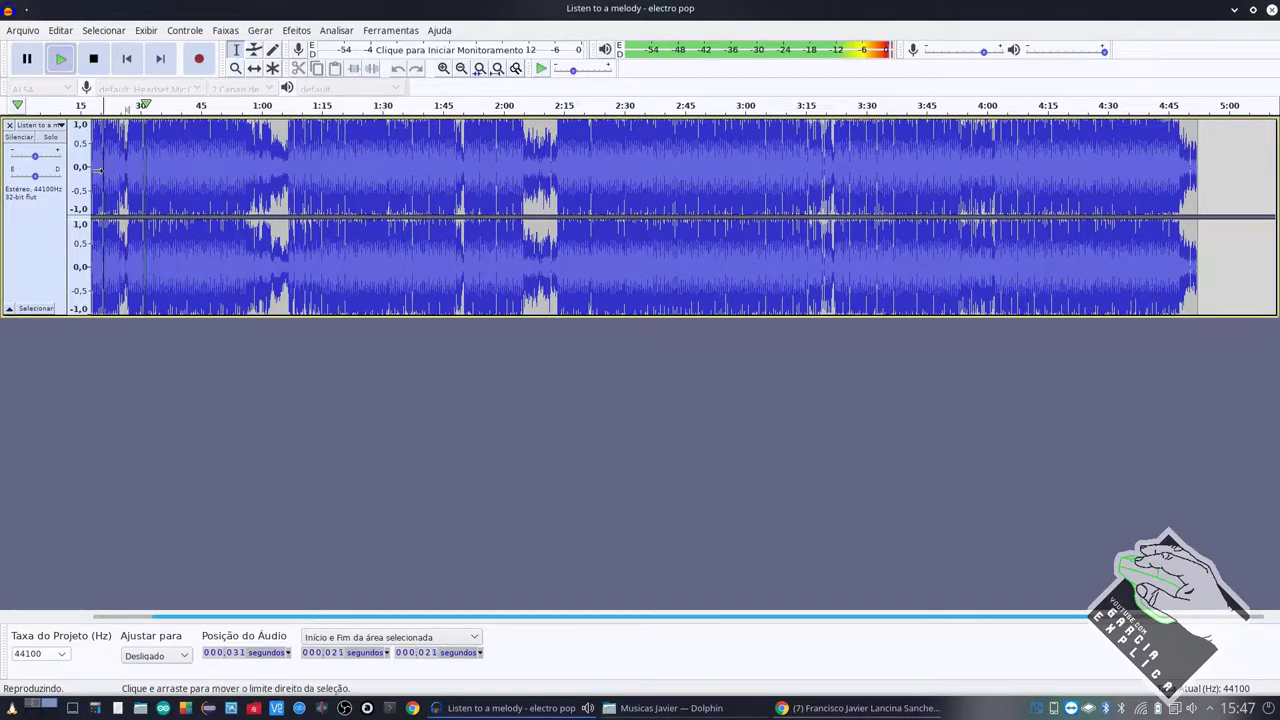
pyautogui.press('space')
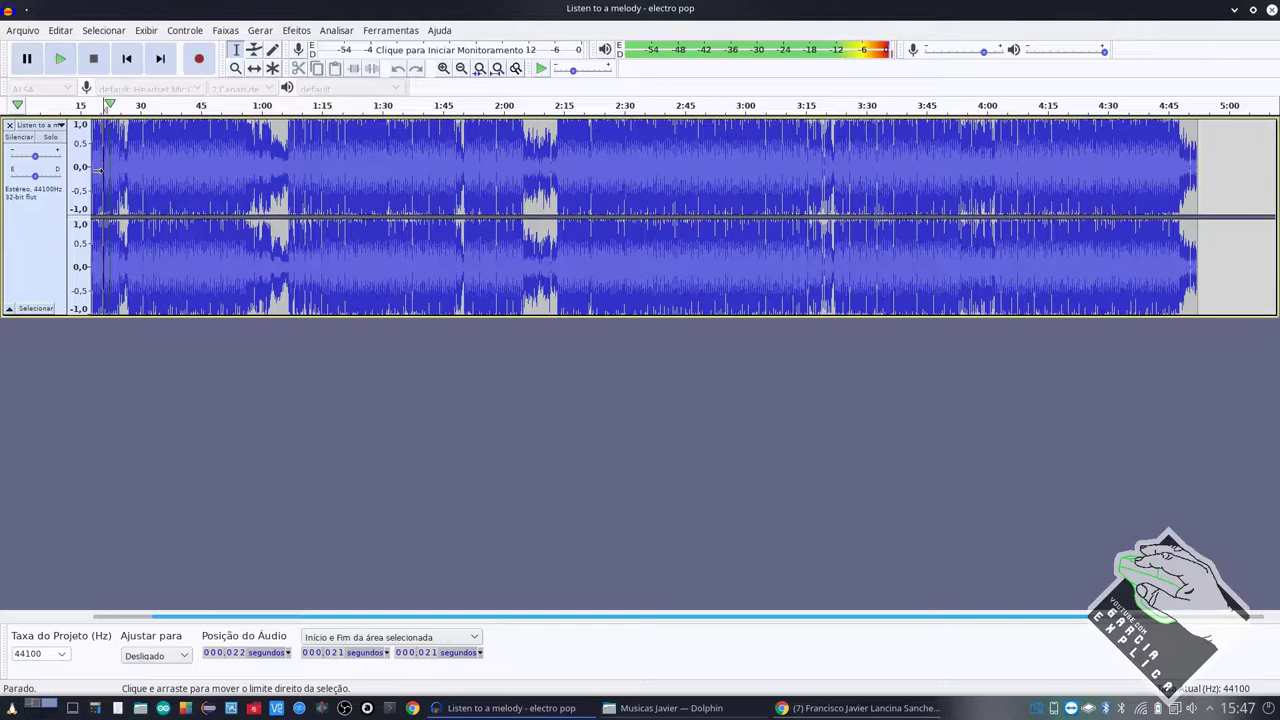
# Play the track from the 18-second mark to listen to the earlier passage.
pyautogui.scroll(3, 104, 167)
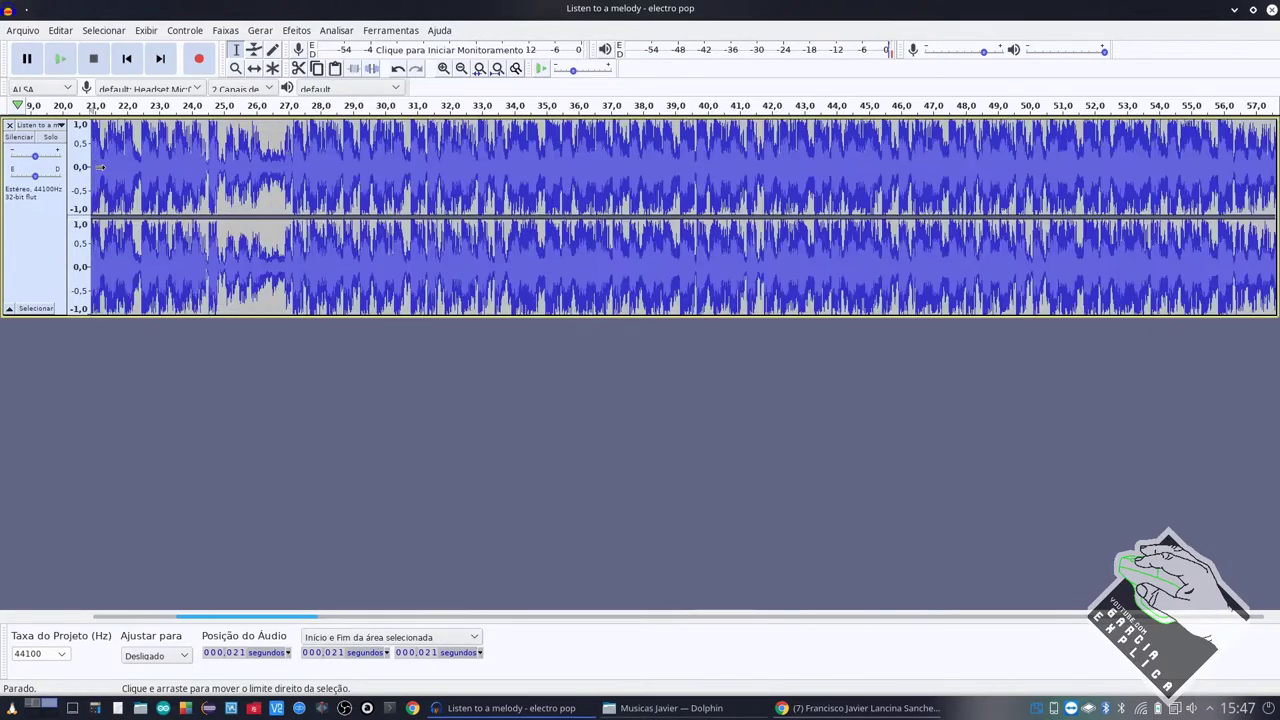
pyautogui.hscroll(-3, 148, 172)
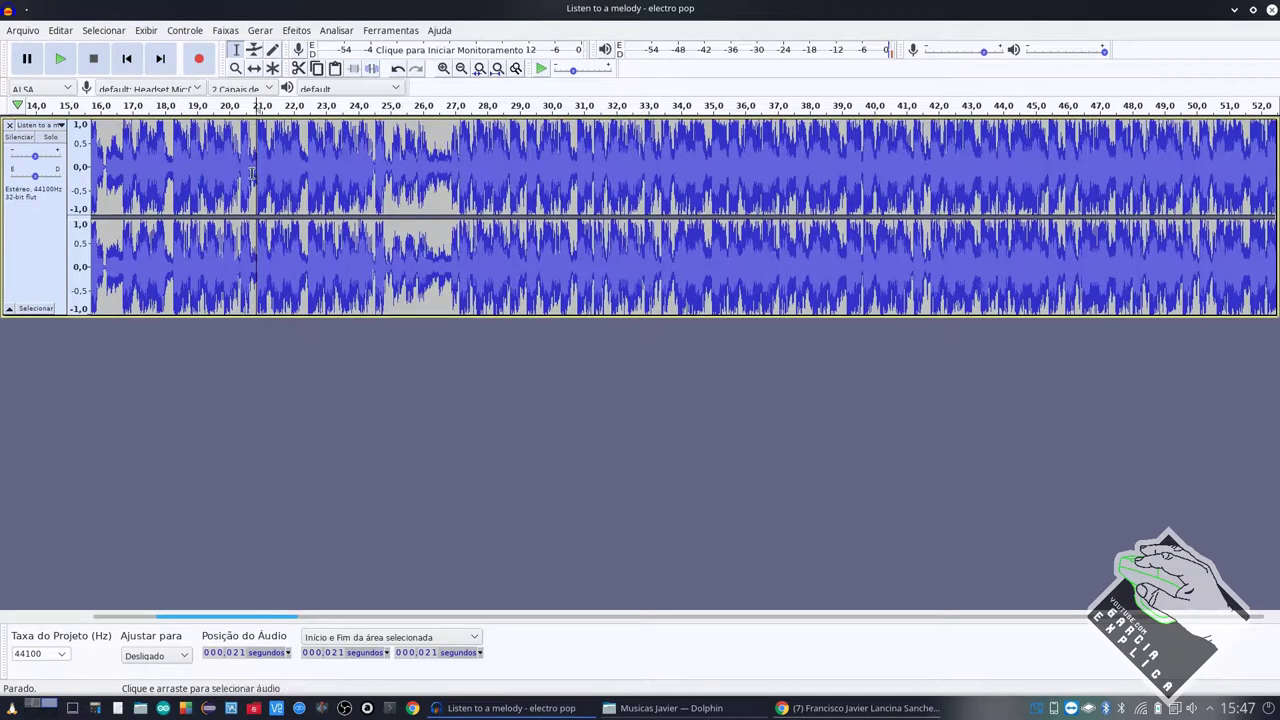
pyautogui.click(176, 170)
pyautogui.press('space')
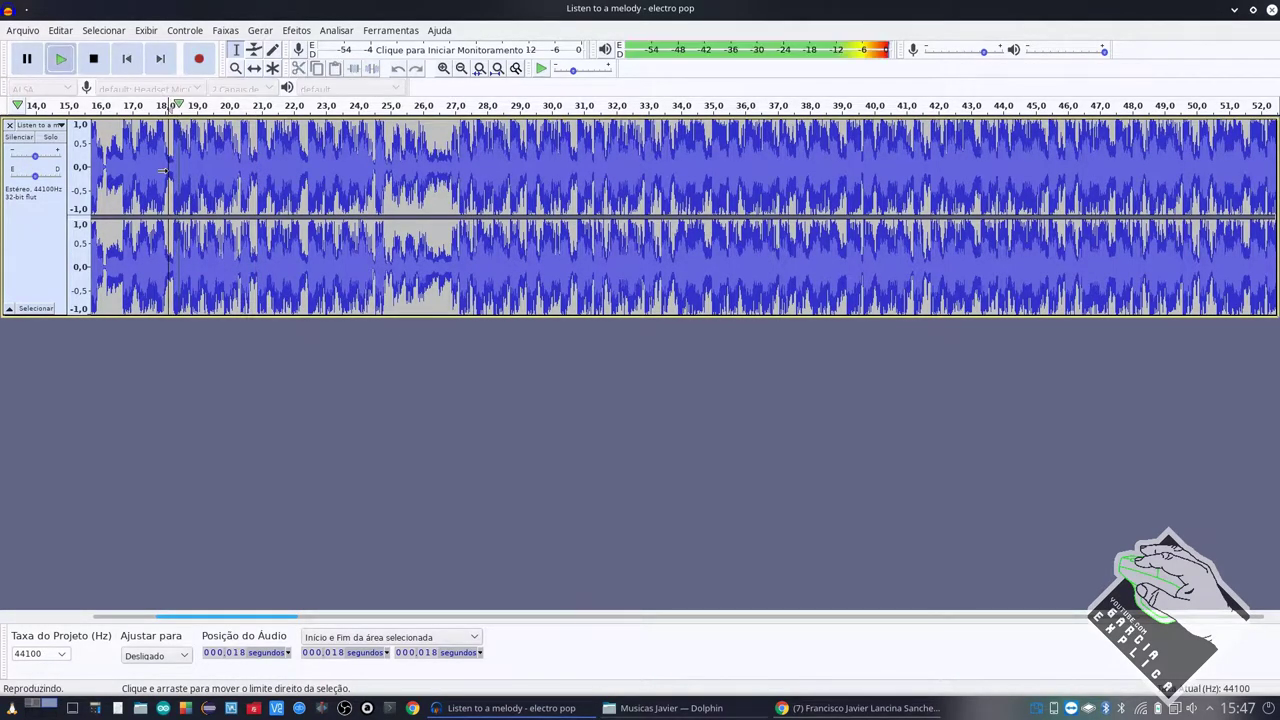
# Move the cursor to the 16-second mark and select the passage from about 16 to 25 seconds.
pyautogui.click(101, 167)
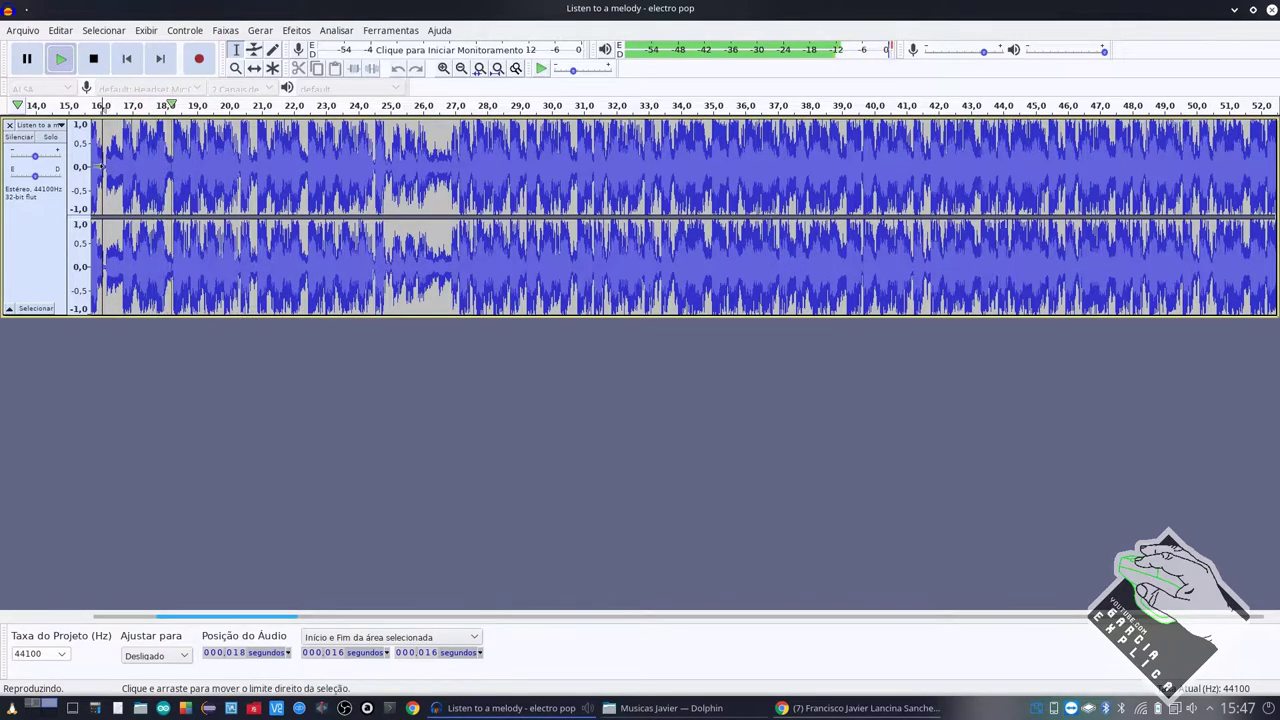
pyautogui.moveTo(101, 167); pyautogui.dragTo(376, 191)
pyautogui.hscroll(-4, 207, 200)
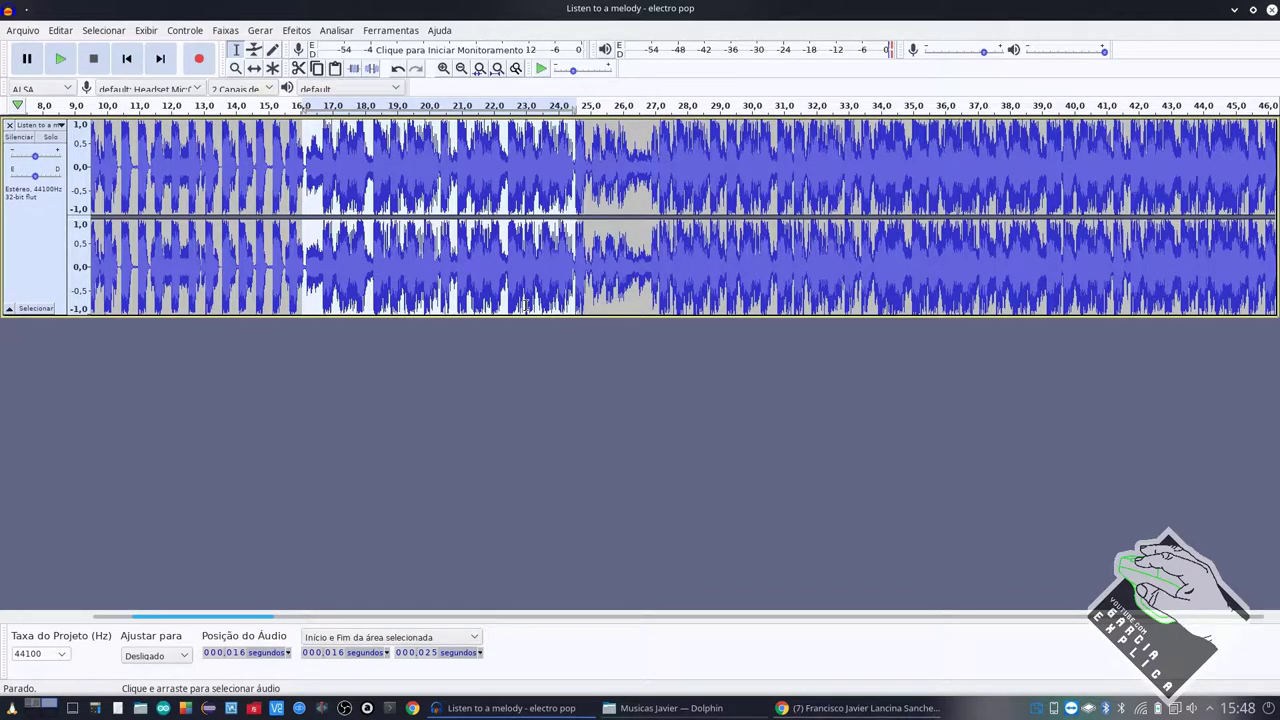
pyautogui.scroll(-2, 524, 287)
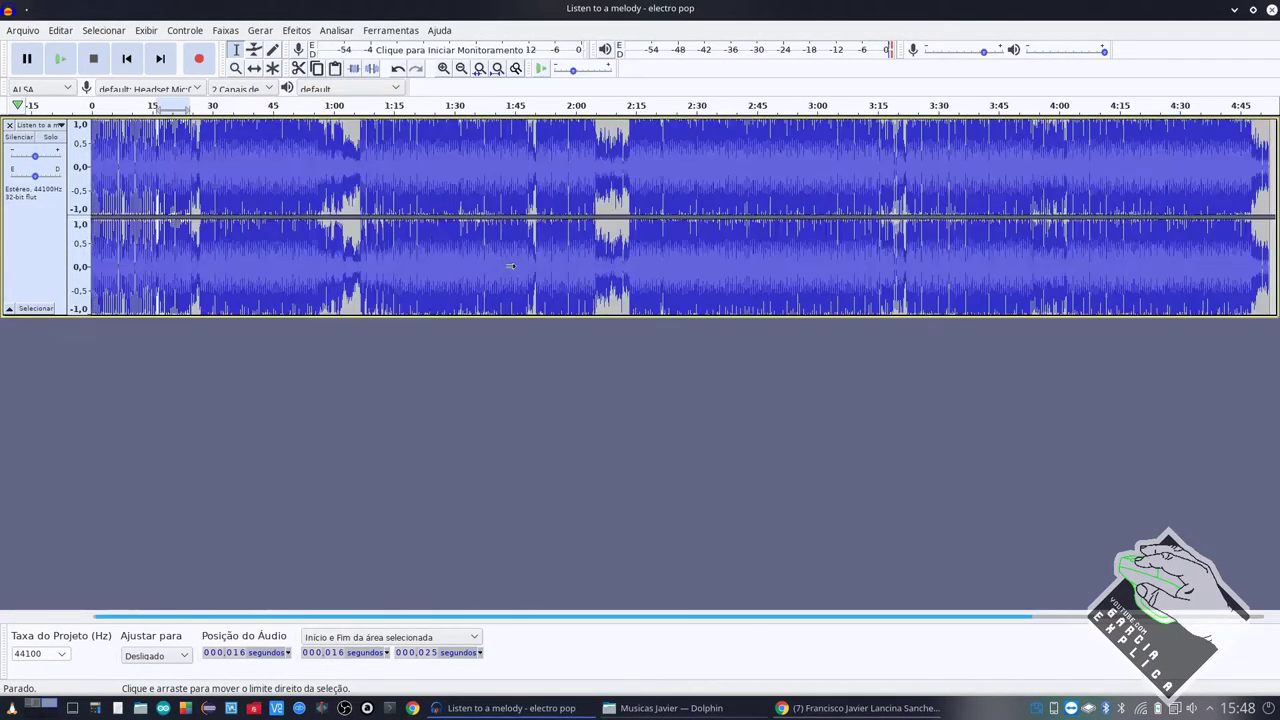
pyautogui.scroll(2, 513, 266)
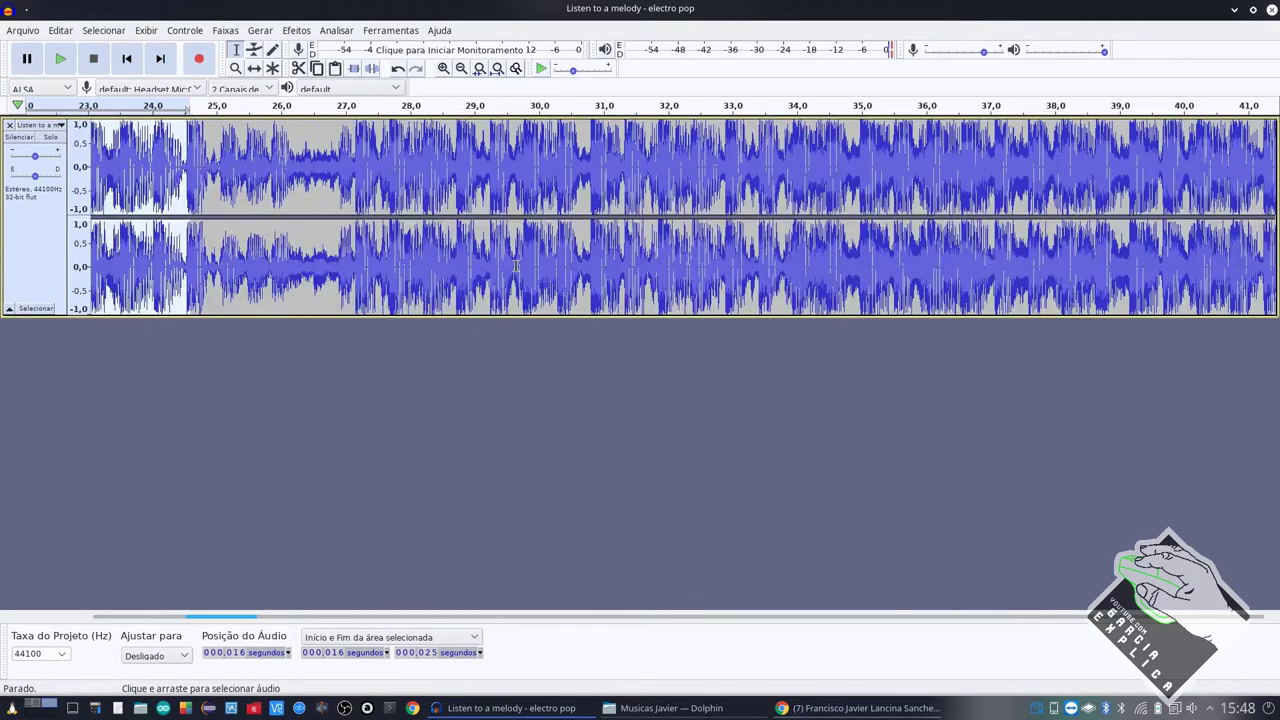
pyautogui.hscroll(-10, 516, 237)
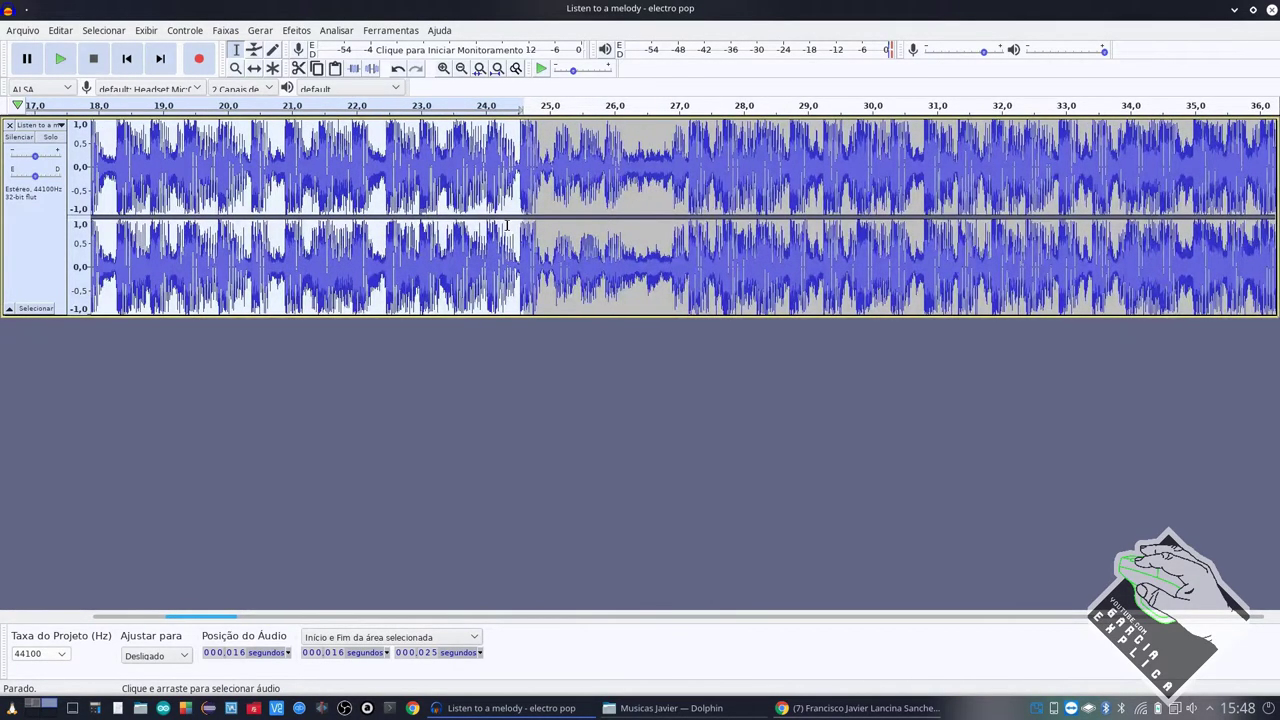
pyautogui.hscroll(-4, 507, 225)
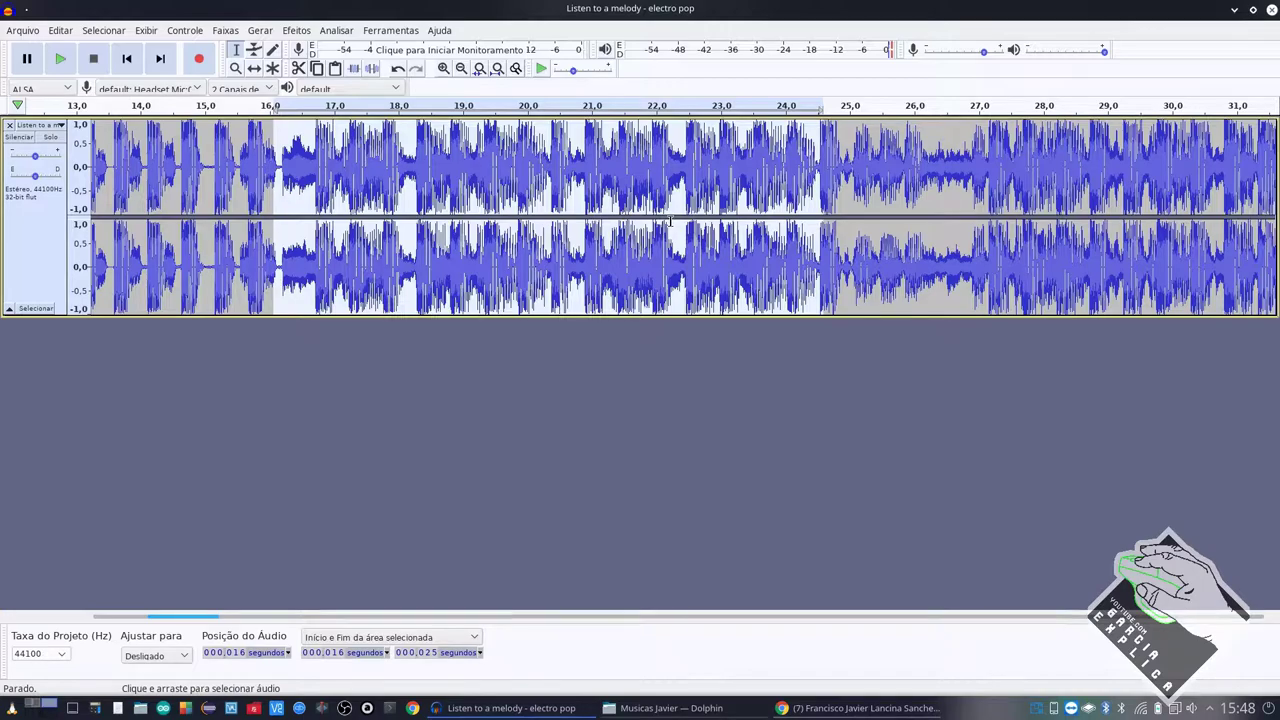
# Start the Redução de vocal e isolamento effect on the selected passage with the command Remover Vocais, and preview it.
pyautogui.click(302, 31)
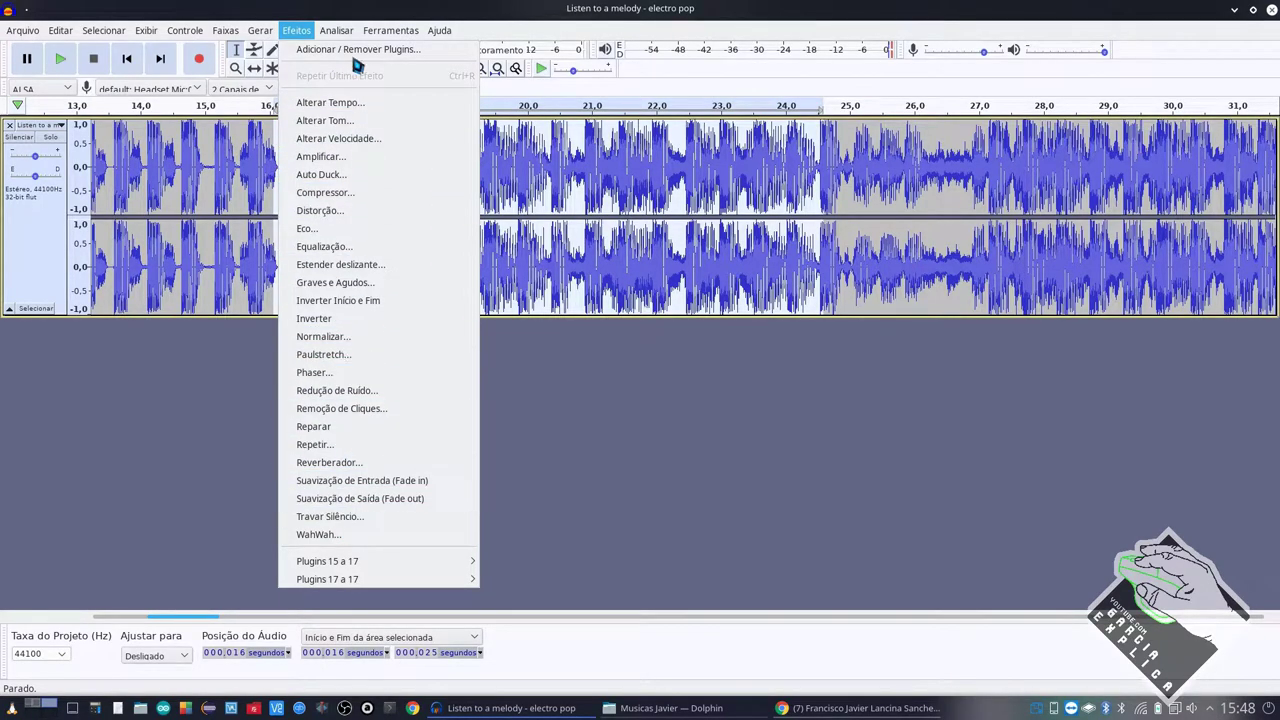
pyautogui.moveTo(350, 565)
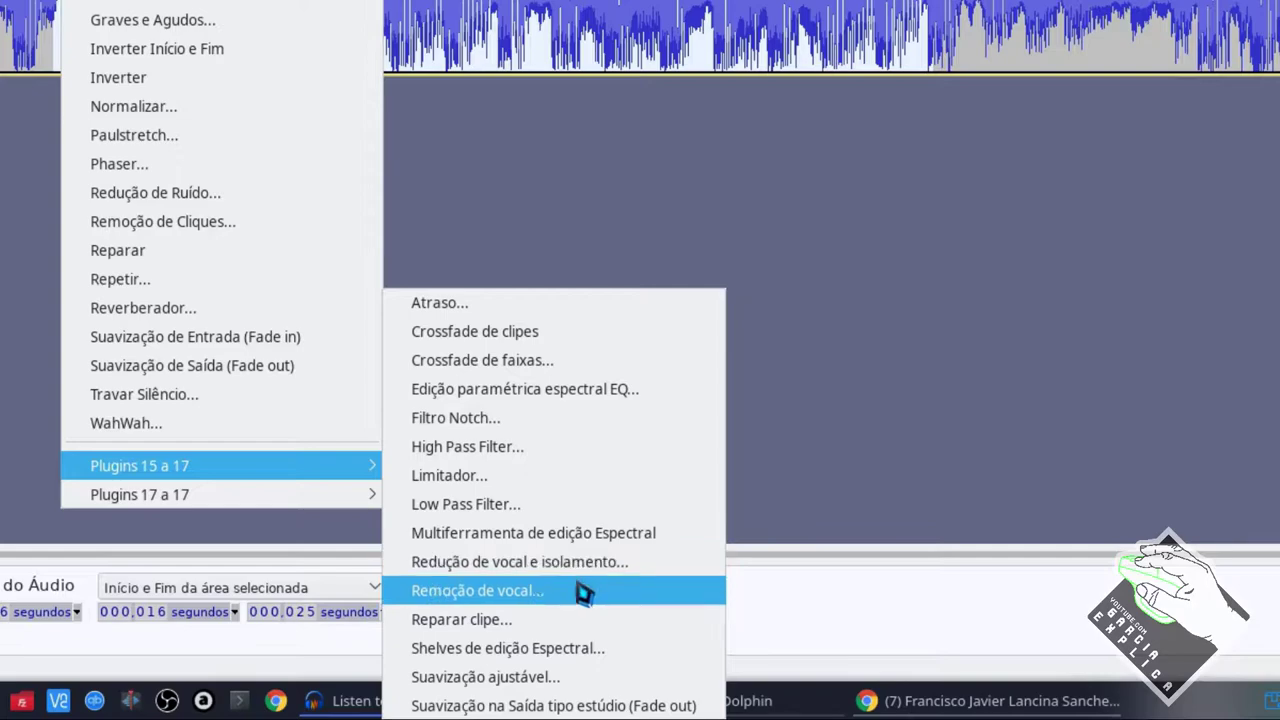
pyautogui.click(456, 568)
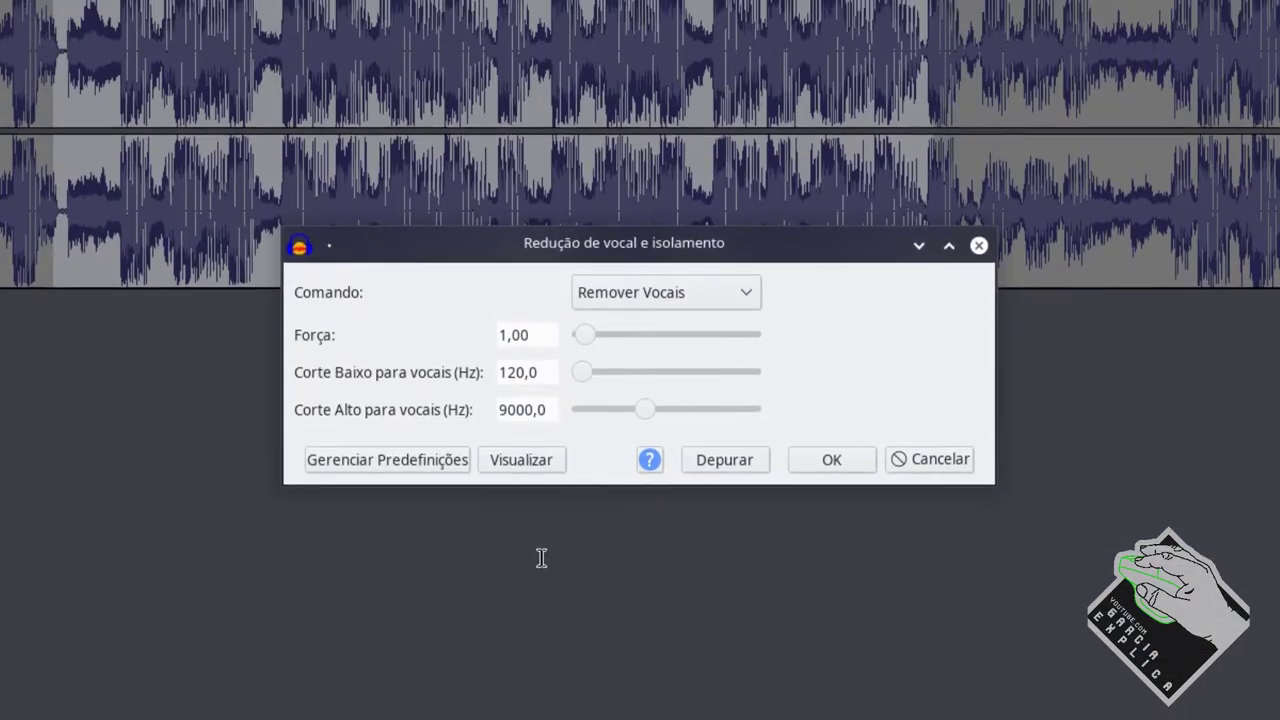
pyautogui.click(656, 296)
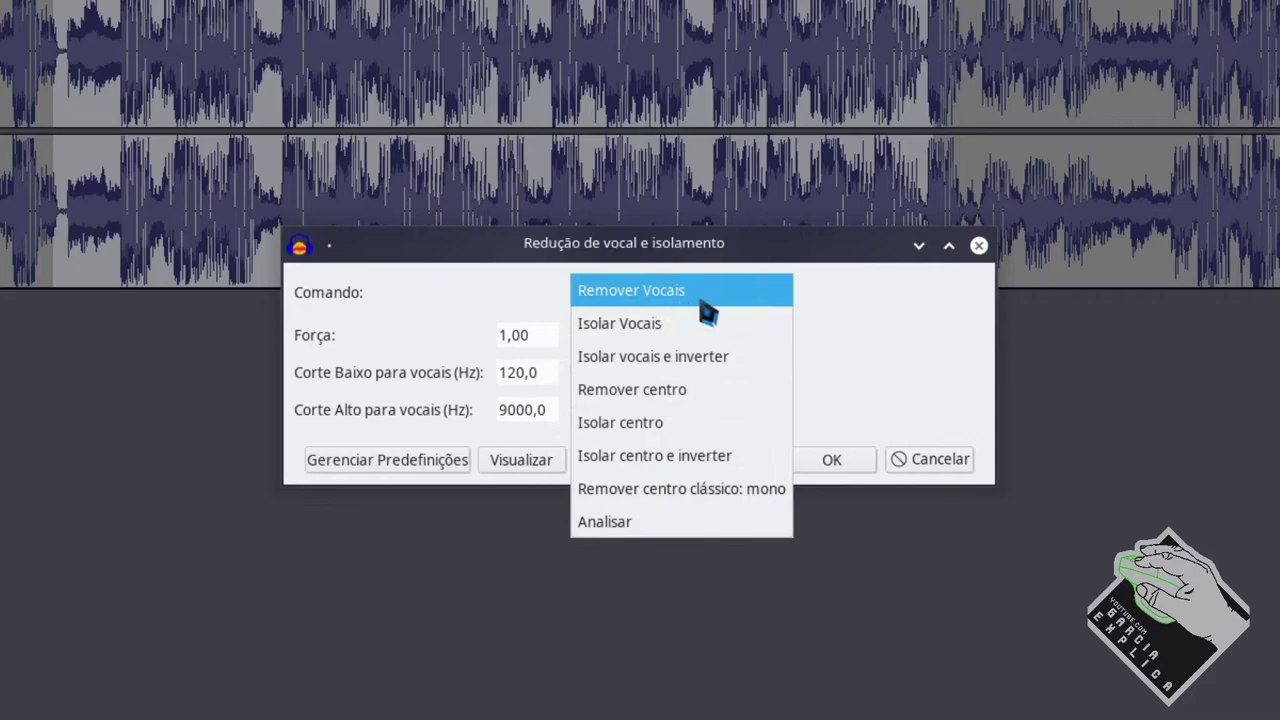
pyautogui.click(716, 304)
pyautogui.click(713, 298)
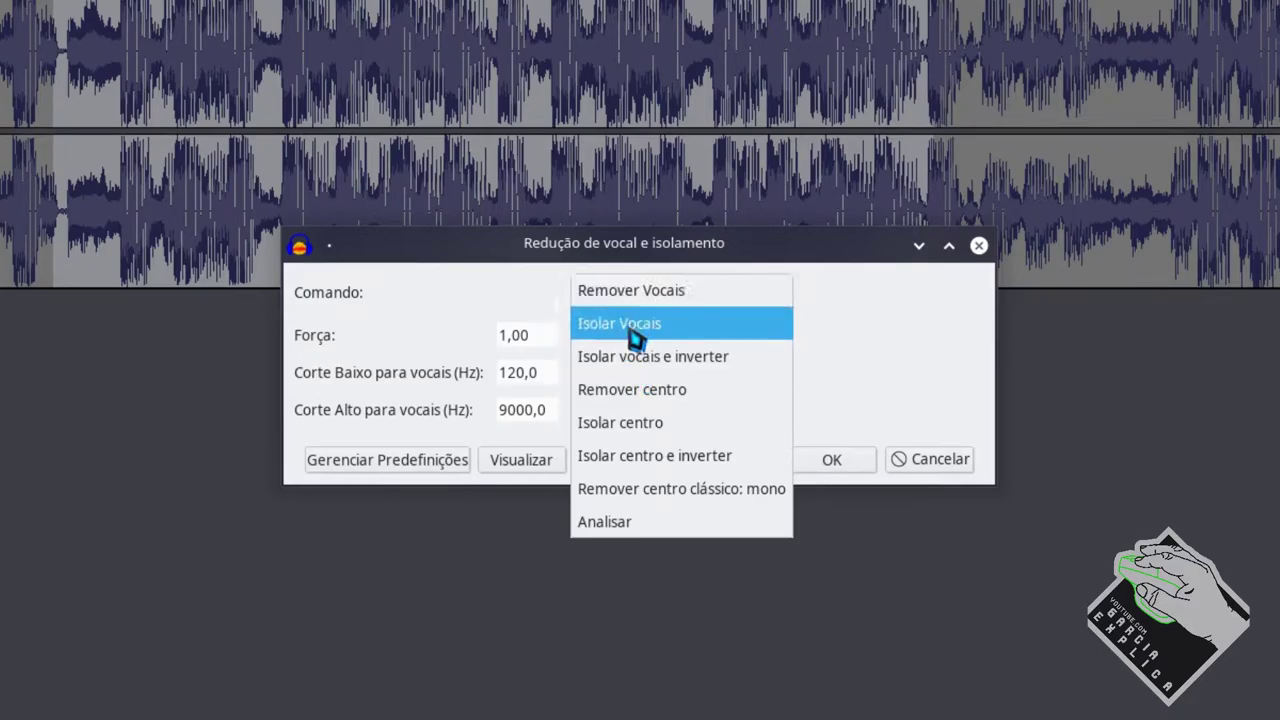
pyautogui.click(634, 300)
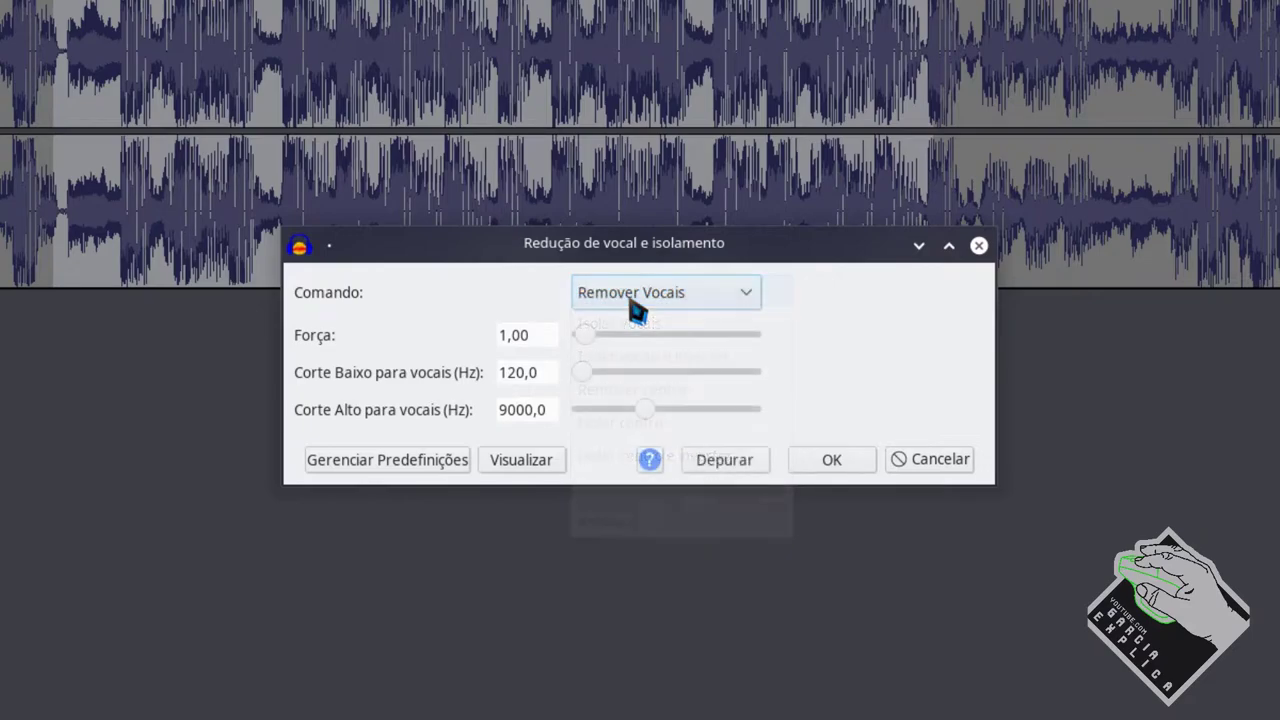
pyautogui.click(524, 462)
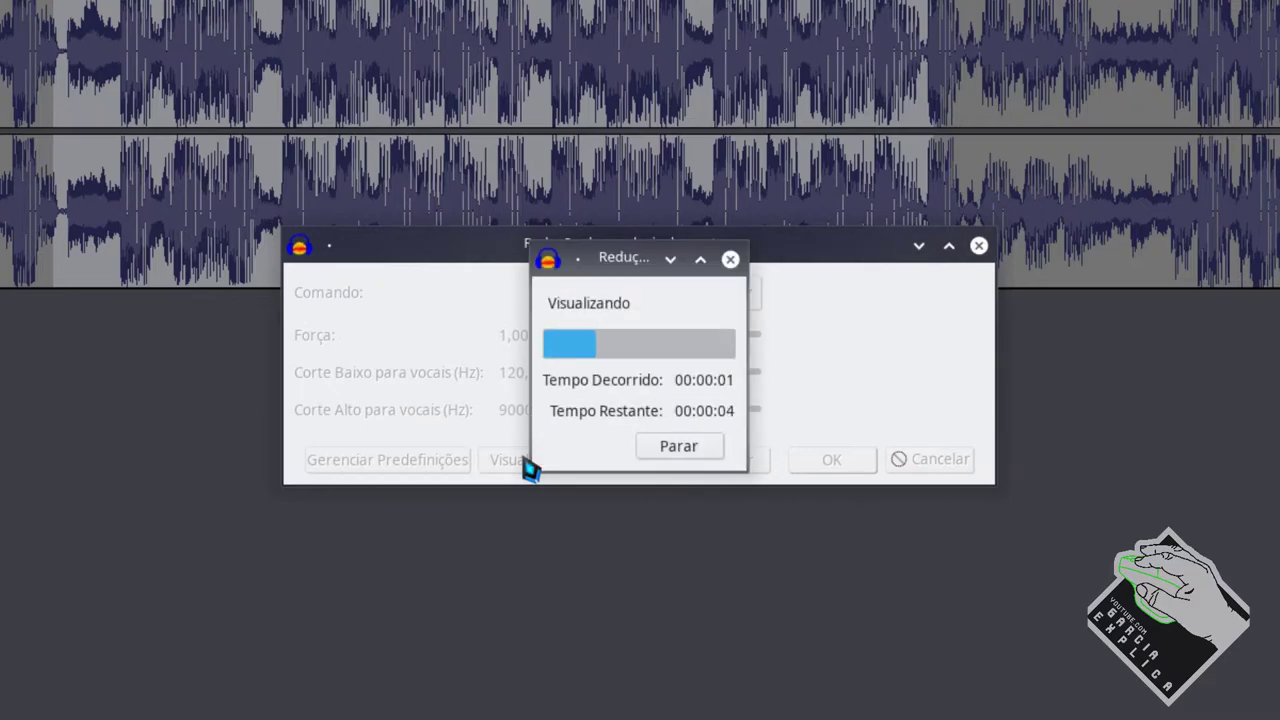
pyautogui.click(662, 448)
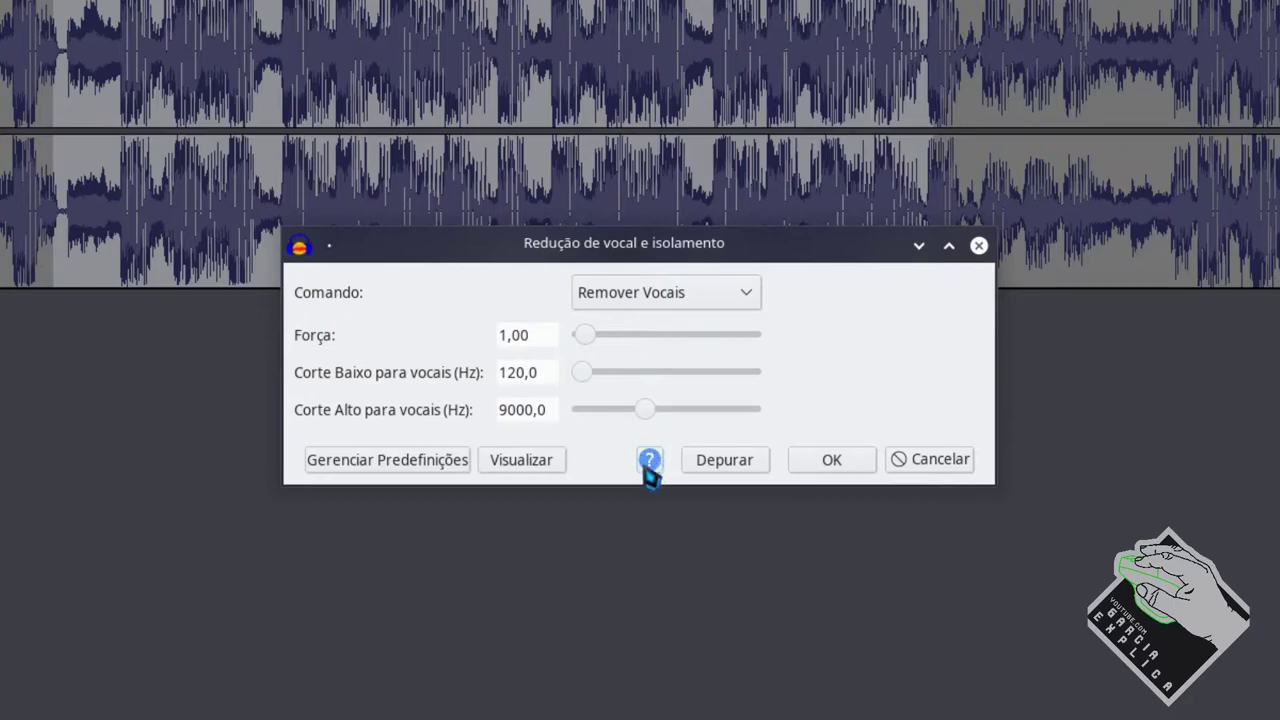
# Preview the vocal removal with Força at 41,80, and set Força to 1,30.
pyautogui.moveTo(589, 340); pyautogui.dragTo(727, 354)
pyautogui.click(552, 464)
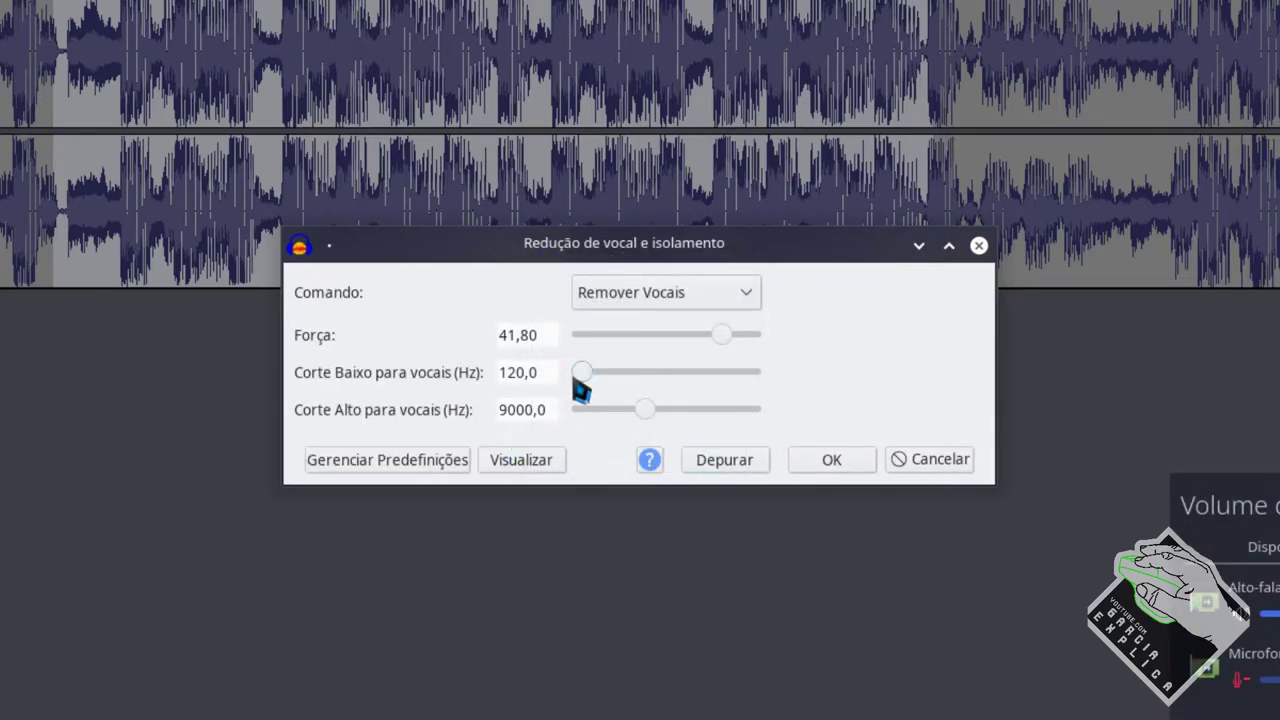
pyautogui.moveTo(722, 337); pyautogui.dragTo(585, 350)
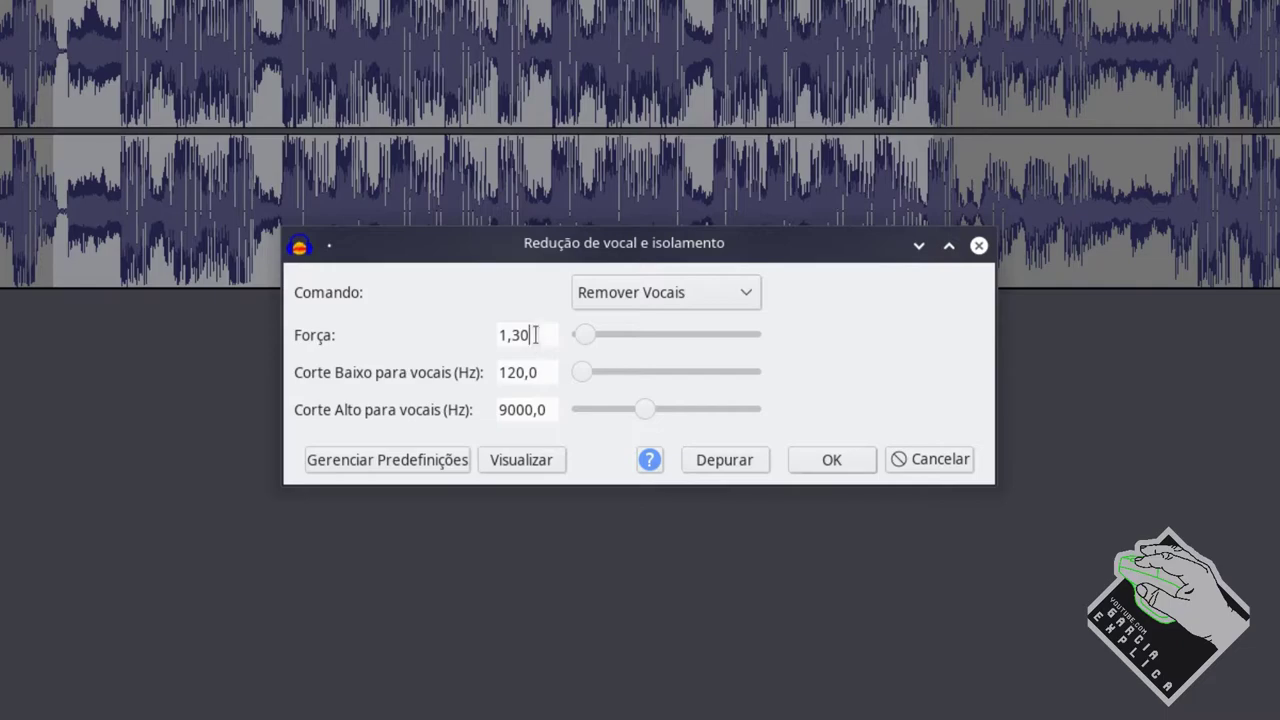
# Set Corte Baixo para vocais to 601 Hz and Corte Alto para vocais to 11233 Hz, and preview the effect.
pyautogui.click(585, 373)
pyautogui.moveTo(587, 377); pyautogui.dragTo(659, 409)
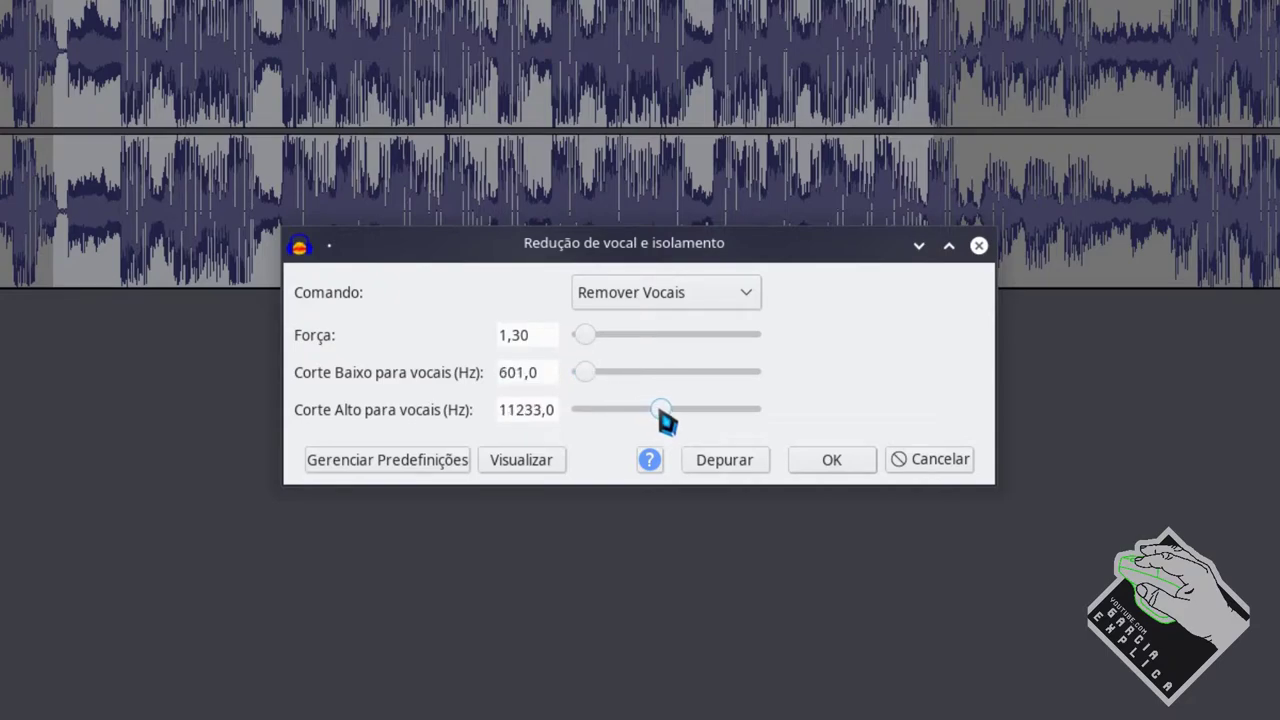
pyautogui.click(546, 466)
# Set Corte Baixo para vocais to 313 Hz and Corte Alto para vocais to 1225 Hz, and preview the effect.
pyautogui.moveTo(584, 378); pyautogui.dragTo(581, 377)
pyautogui.moveTo(584, 378); pyautogui.dragTo(589, 380)
pyautogui.moveTo(655, 411); pyautogui.dragTo(586, 418)
pyautogui.click(530, 465)
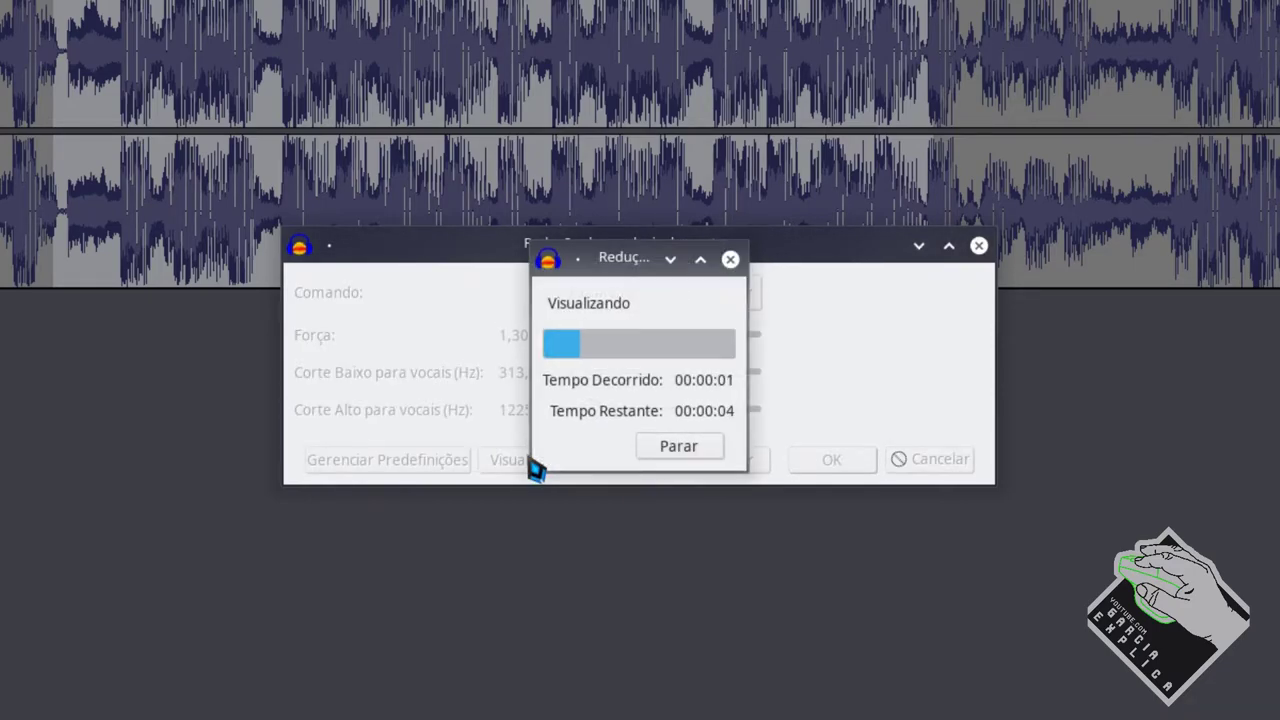
pyautogui.click(655, 450)
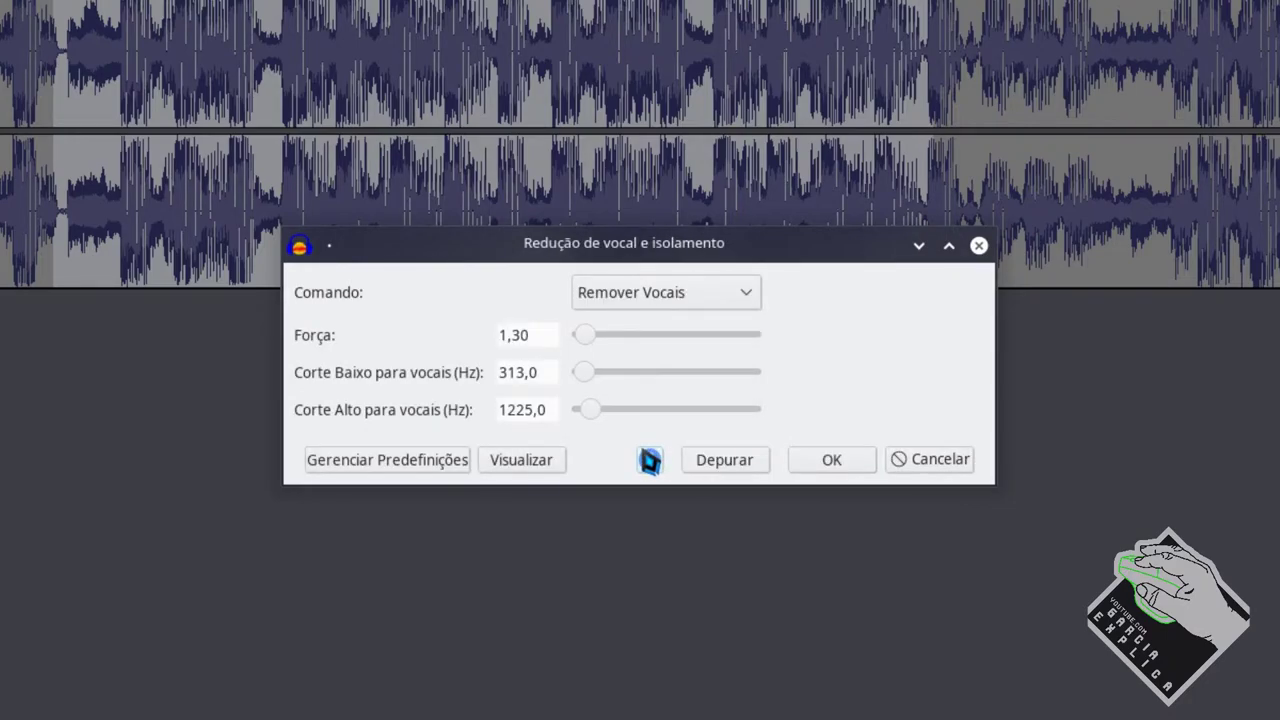
# Preview the effect with Corte Alto para vocais at 11401 Hz and again at 18984 Hz.
pyautogui.moveTo(607, 413); pyautogui.dragTo(662, 416)
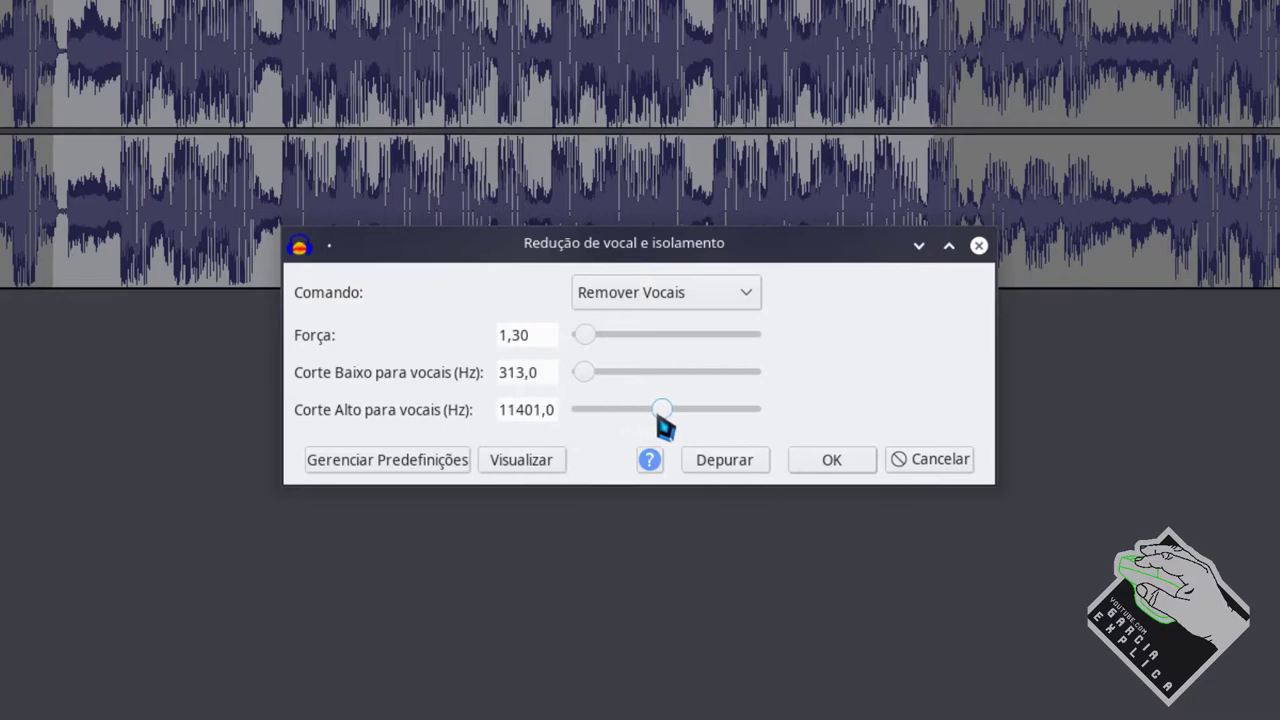
pyautogui.click(534, 463)
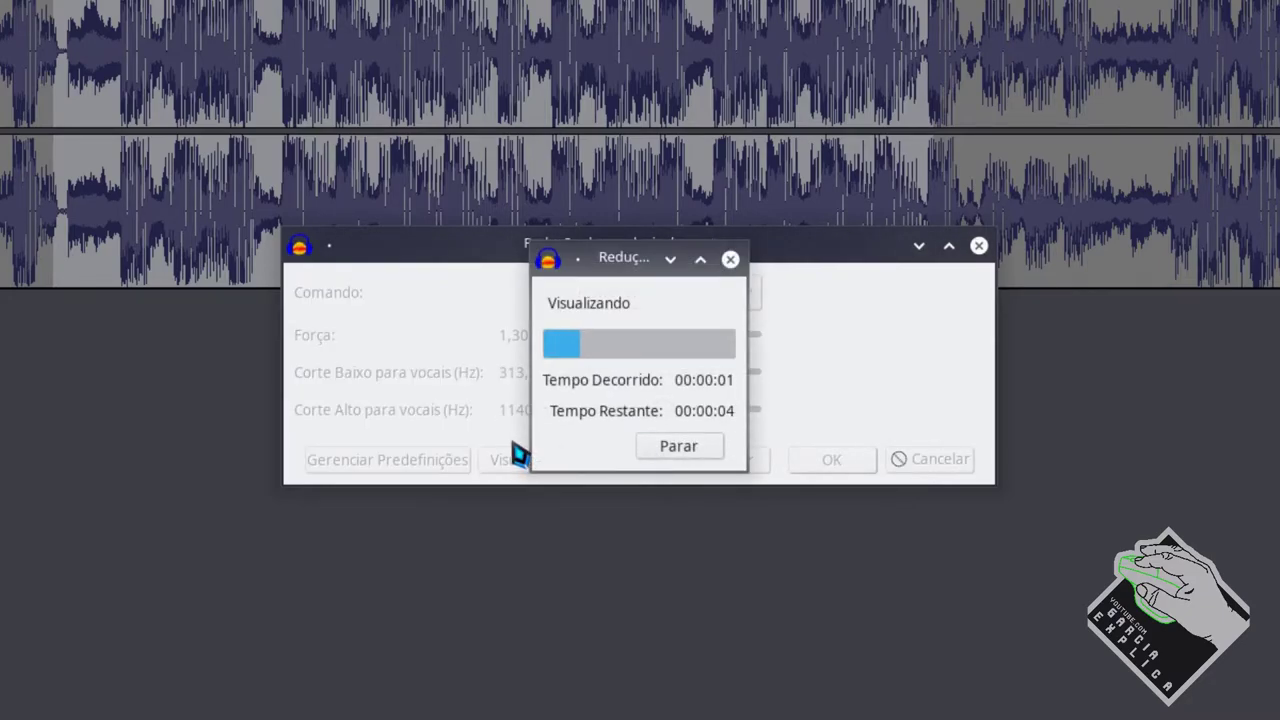
pyautogui.click(662, 452)
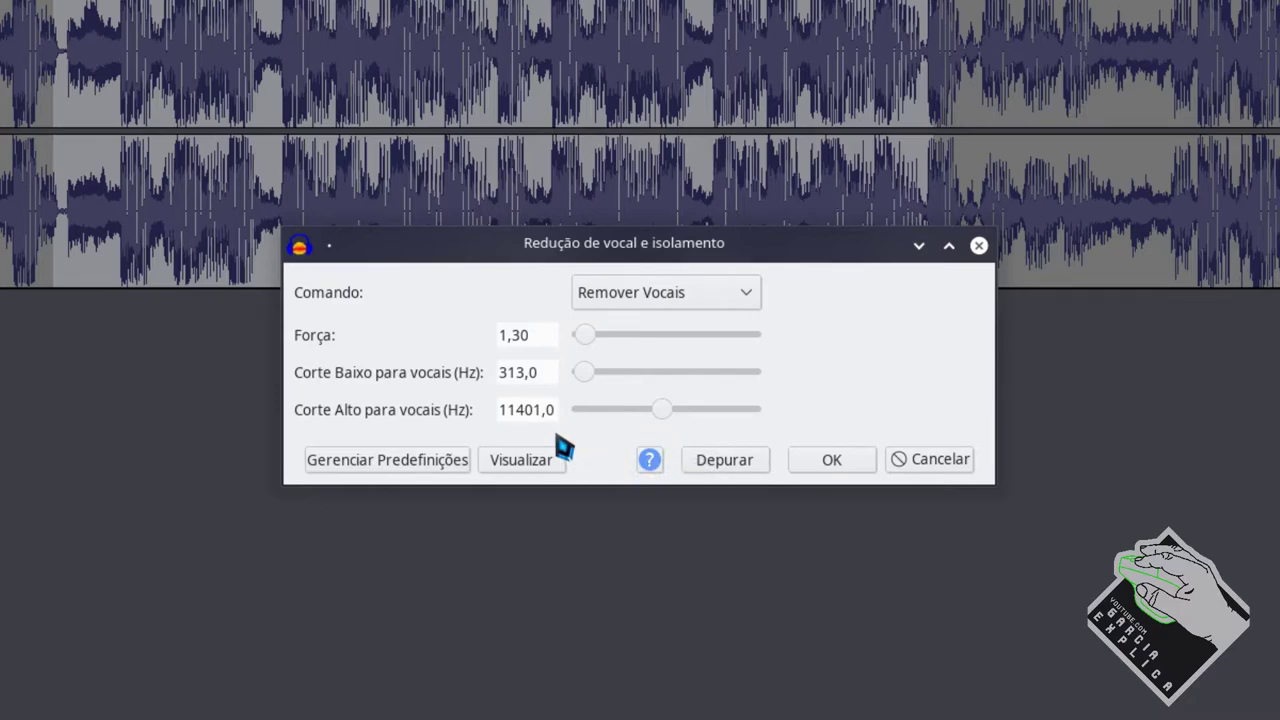
pyautogui.moveTo(664, 410); pyautogui.dragTo(716, 414)
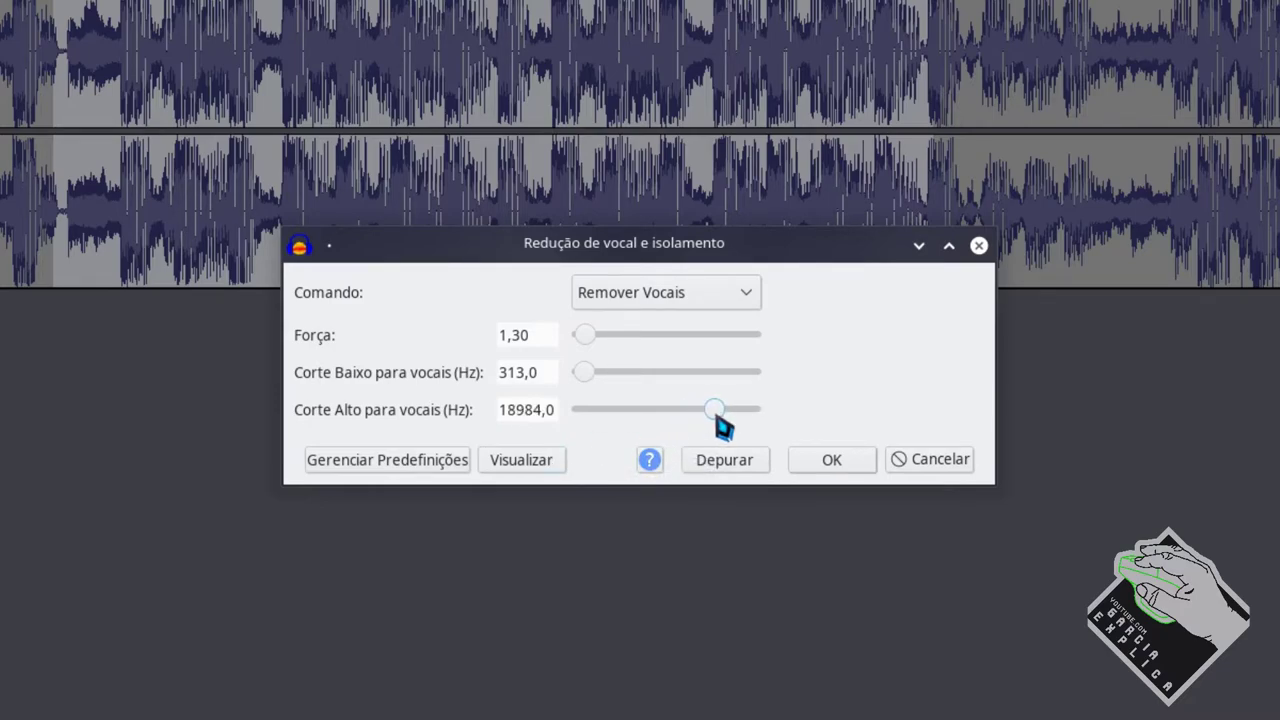
pyautogui.click(538, 467)
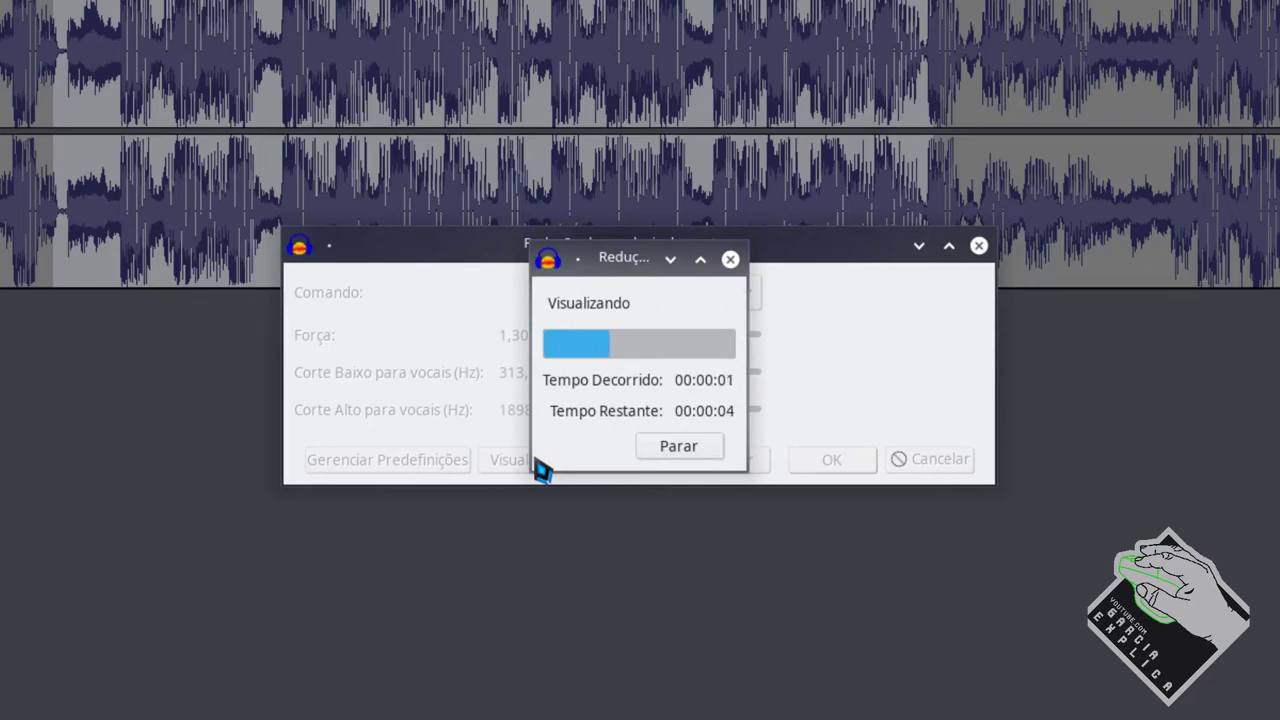
pyautogui.click(655, 451)
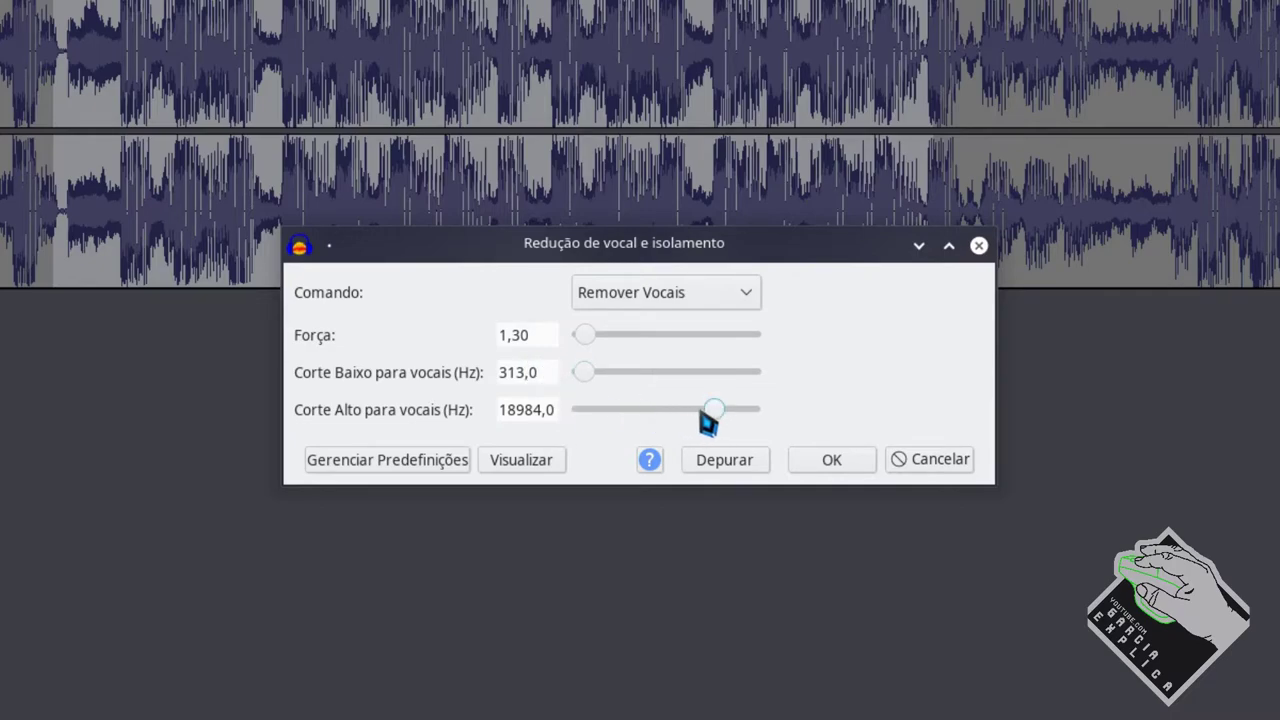
# Try Corte Alto para vocais at 13368 Hz, set it to 18528 Hz, and apply the vocal removal to the passage.
pyautogui.moveTo(713, 411); pyautogui.dragTo(674, 410)
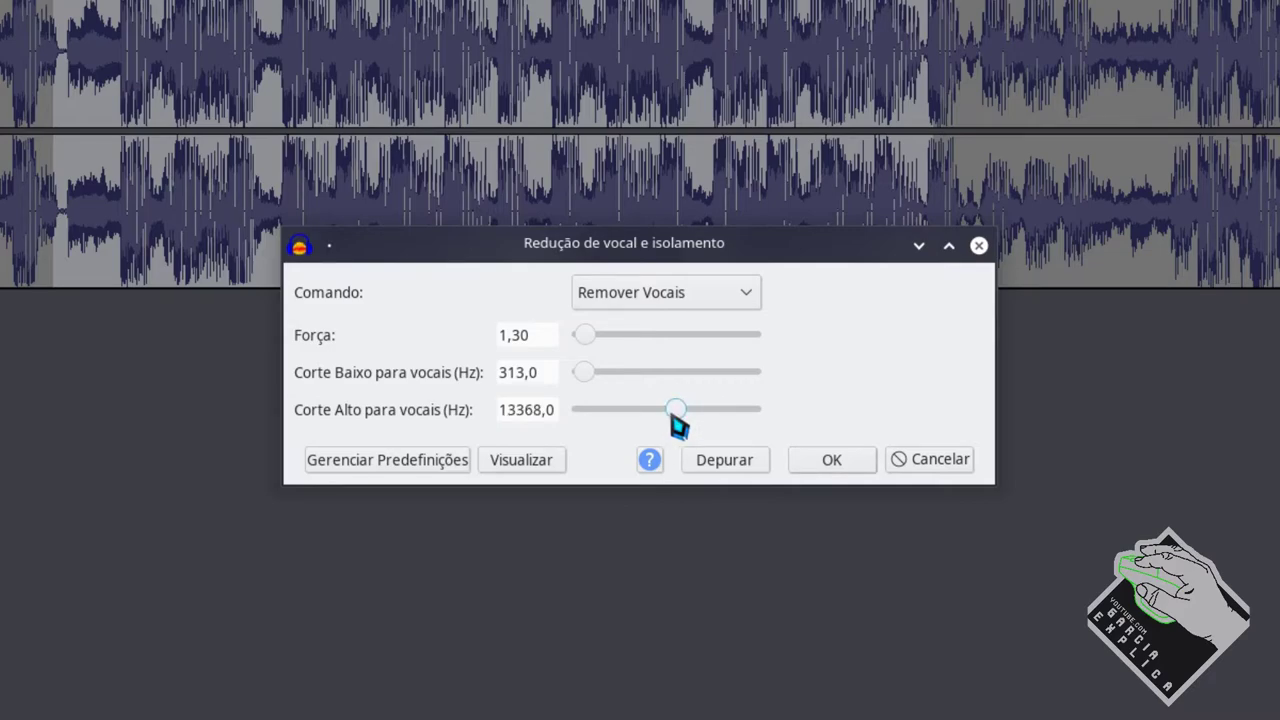
pyautogui.moveTo(674, 416); pyautogui.dragTo(711, 423)
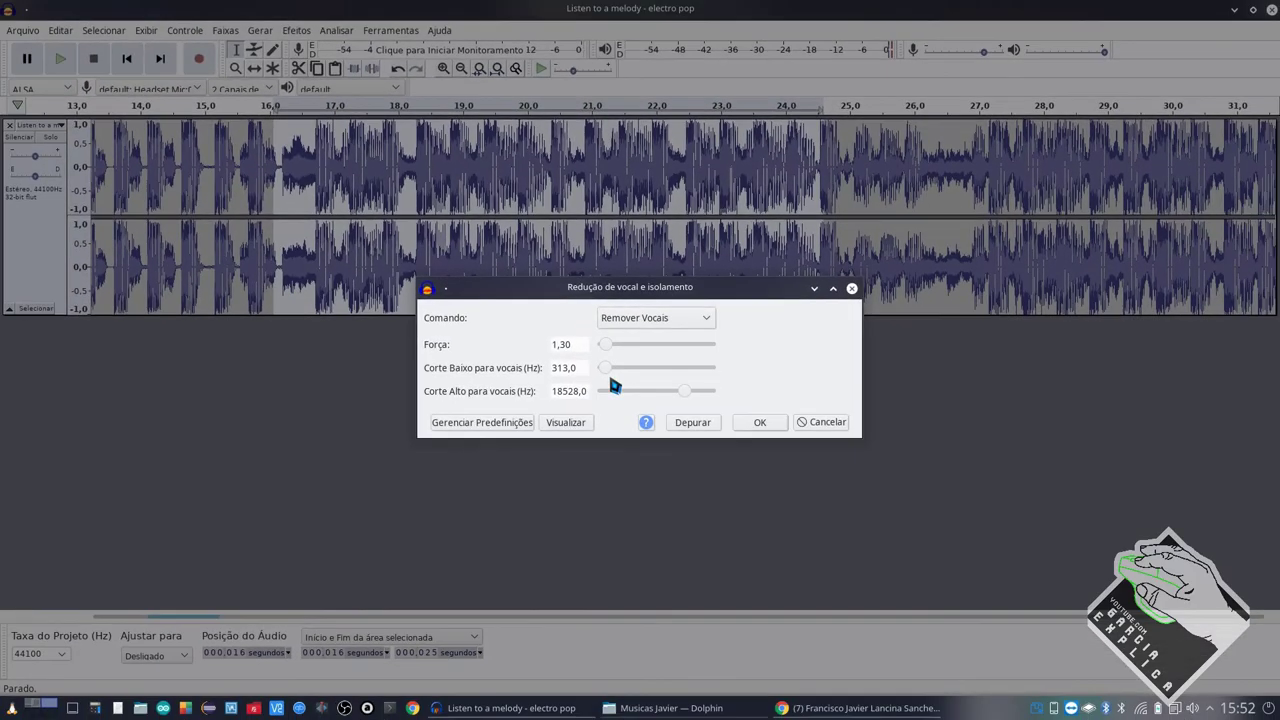
pyautogui.click(760, 423)
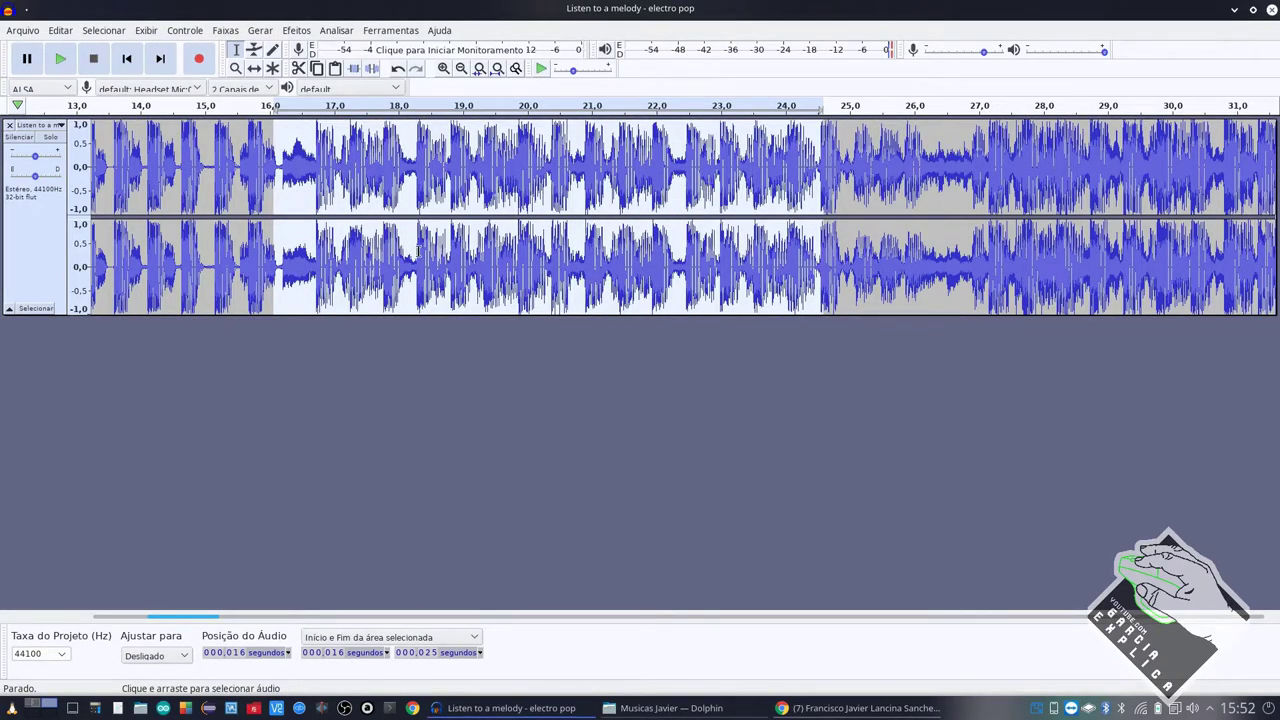
# Listen to the processed passage by playing the track from the 11-second mark, and stop the playback.
pyautogui.scroll(-2, 418, 250)
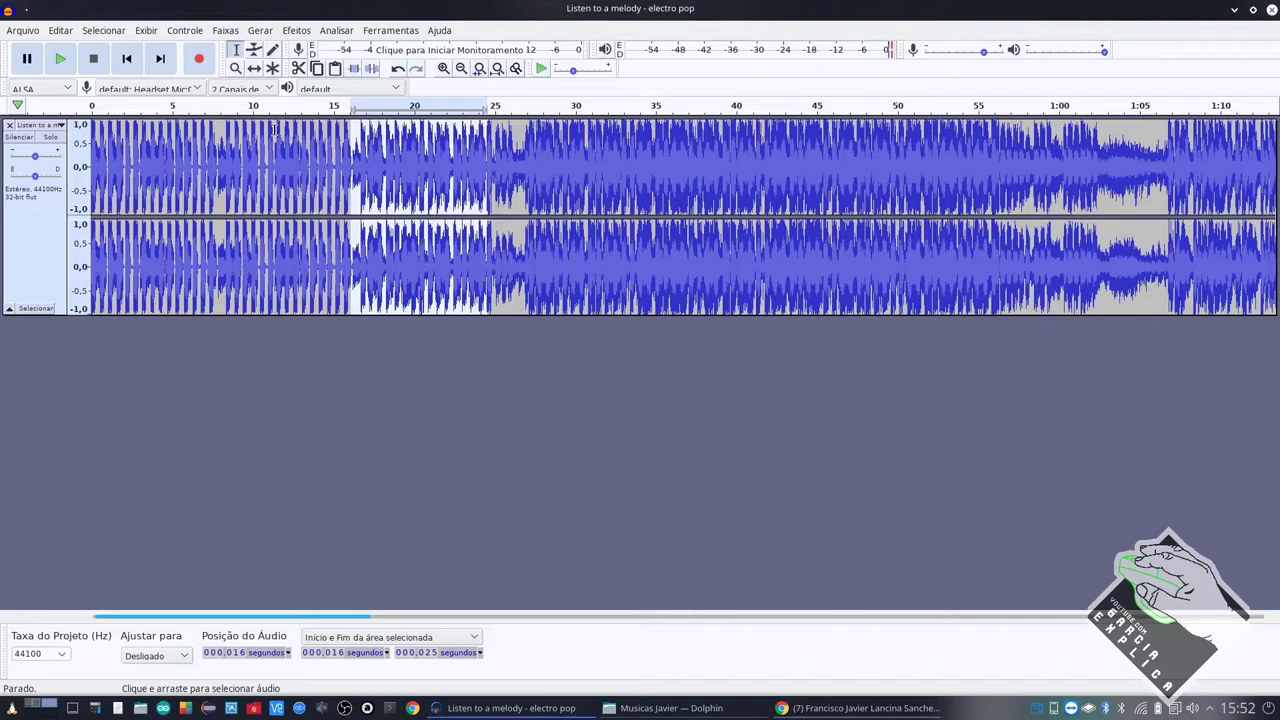
pyautogui.click(276, 128)
pyautogui.press('space')
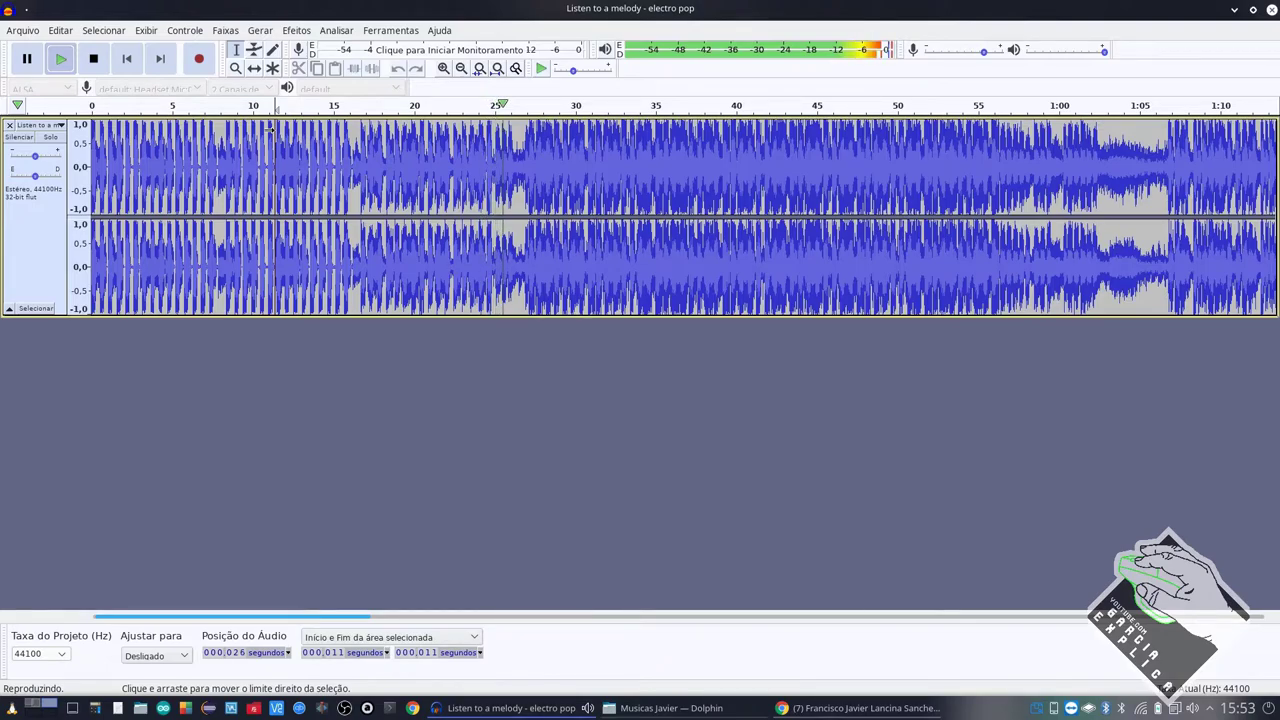
pyautogui.press('space')
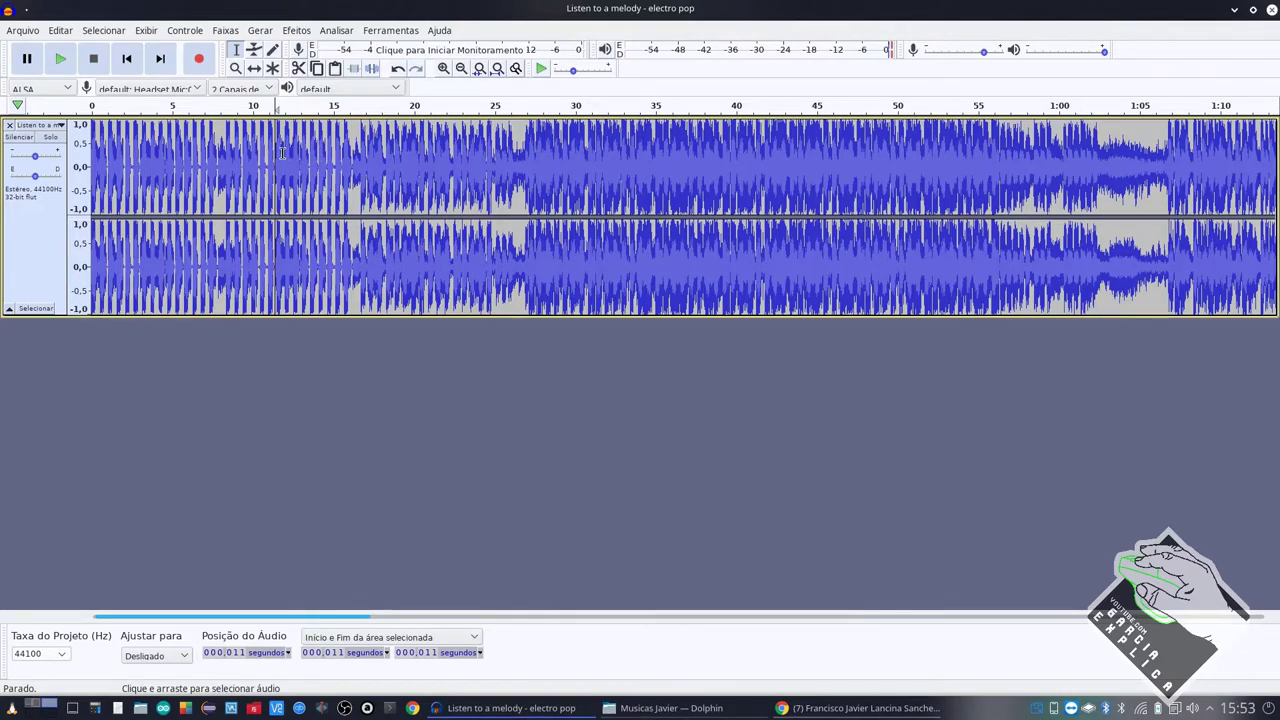
# Select the passage from about 16 to 27 seconds and undo the vocal removal.
pyautogui.moveTo(278, 152); pyautogui.dragTo(519, 168)
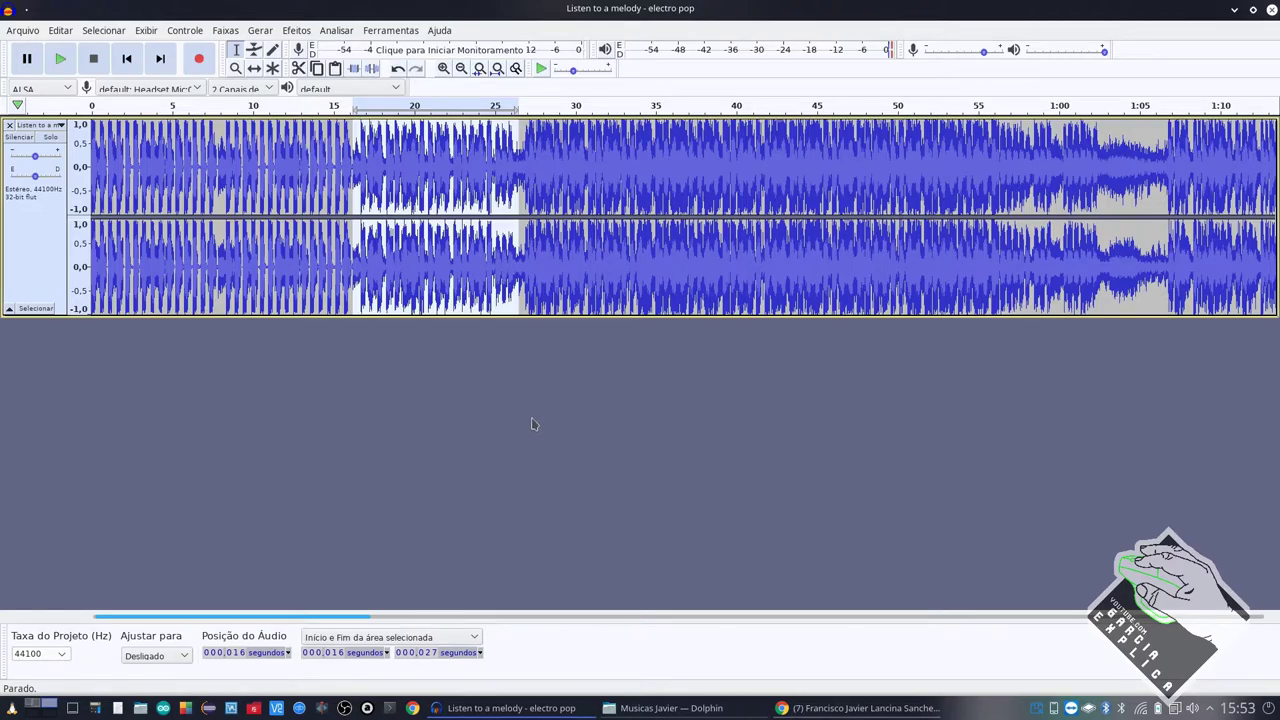
pyautogui.click(442, 273)
pyautogui.doubleClick(438, 275)
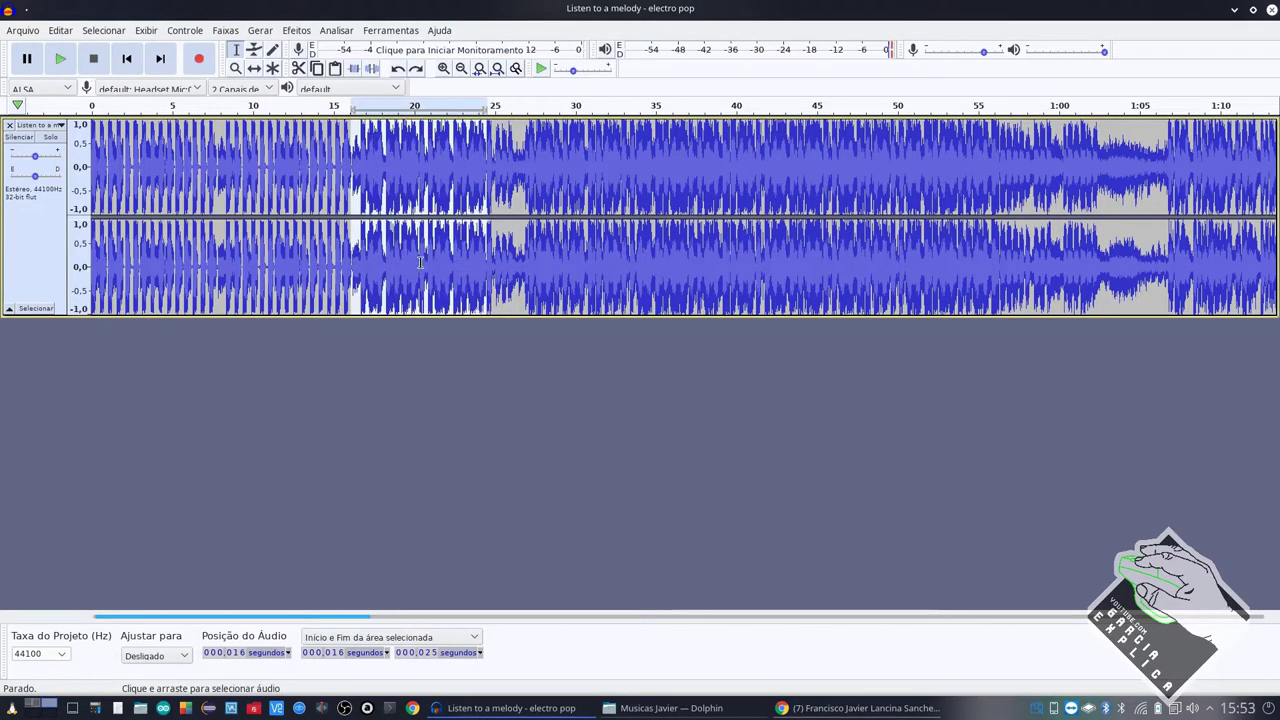
# Play the original version from the 11-second mark for comparison, and stop the playback.
pyautogui.click(266, 178)
pyautogui.press('space')
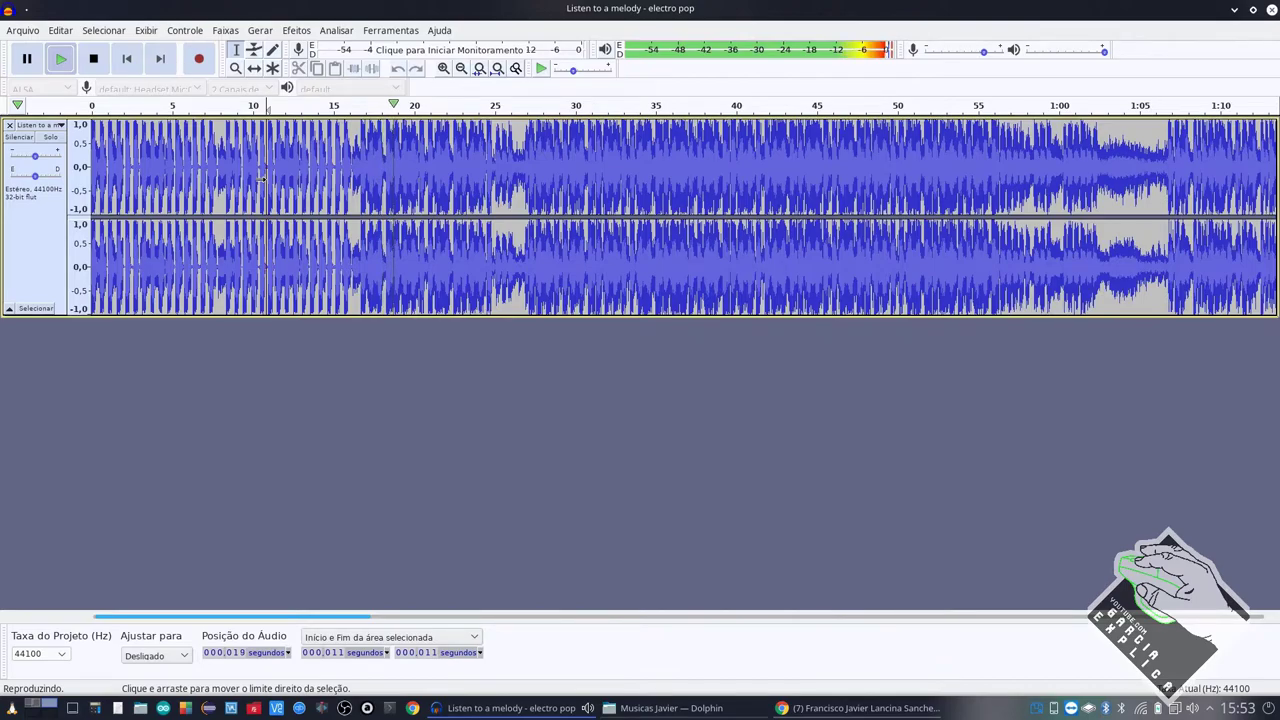
pyautogui.press('space')
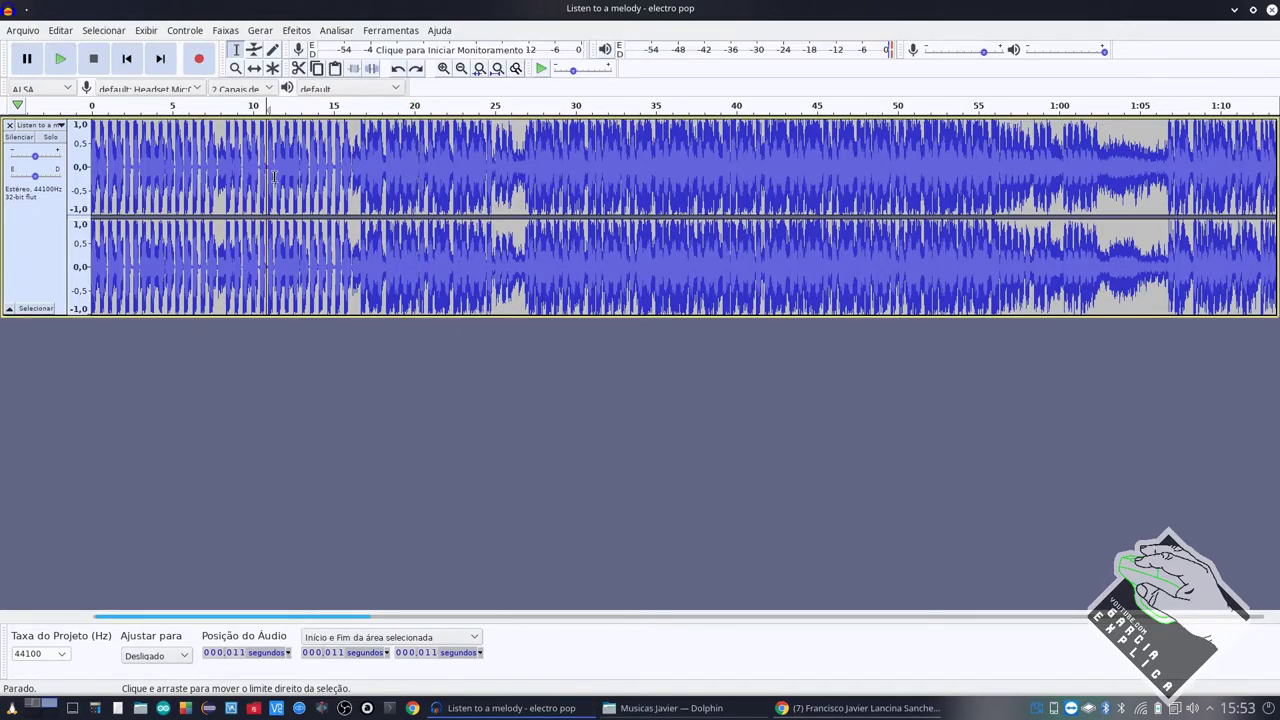
# Select the passage from about 16 to 25 seconds and open the Remoção de vocal effect for it.
pyautogui.moveTo(347, 162); pyautogui.dragTo(492, 165)
pyautogui.click(296, 30)
pyautogui.moveTo(463, 561)
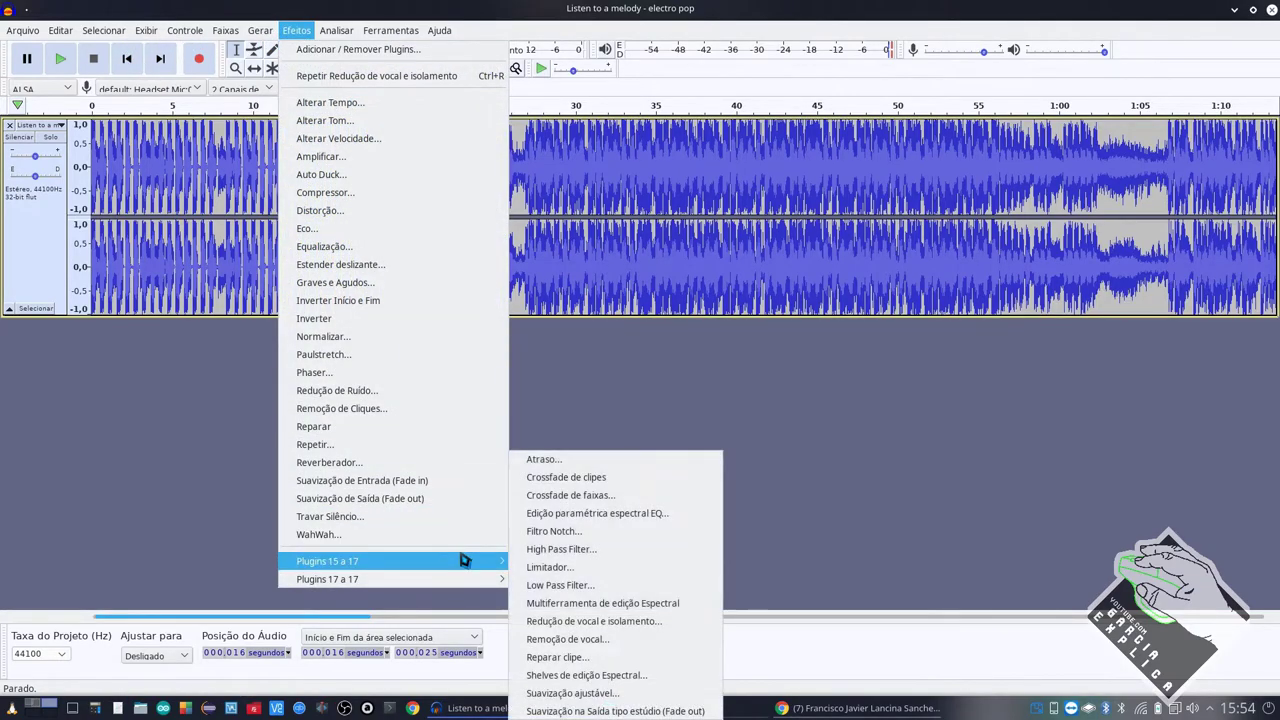
pyautogui.click(612, 644)
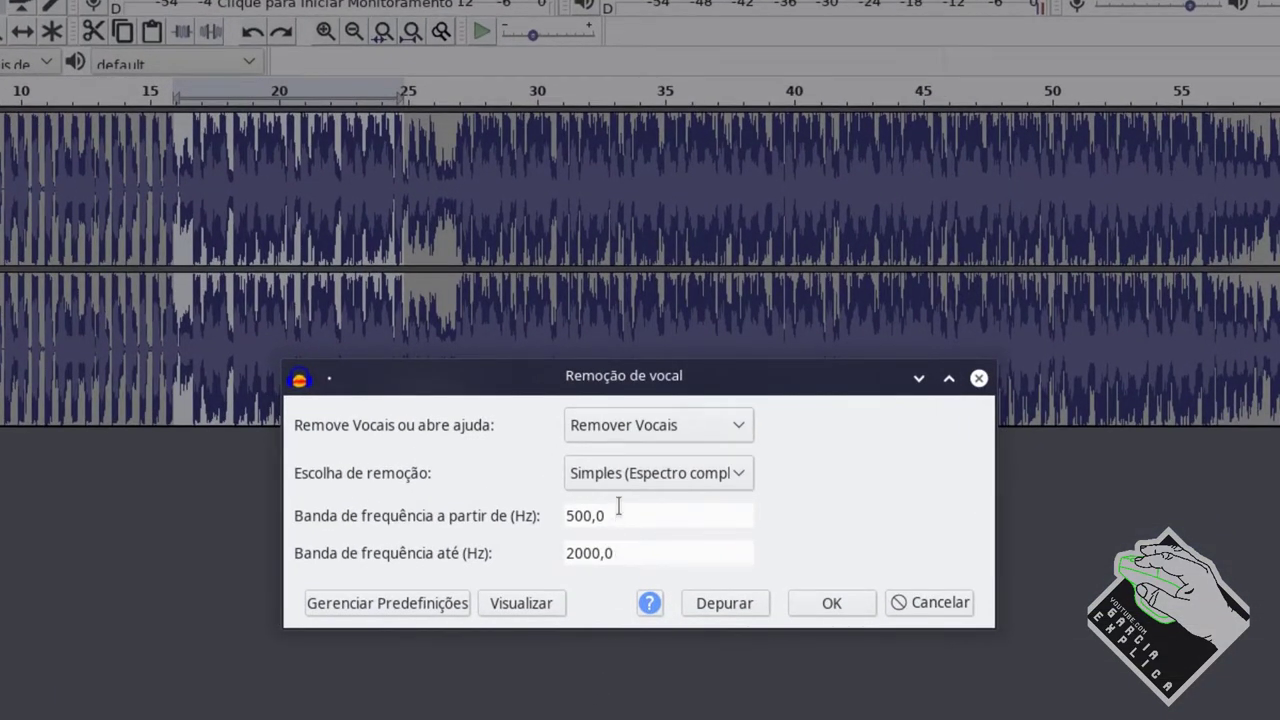
# Review the choices for Remove Vocais ou abre ajuda, keeping Remover Vocais.
pyautogui.click(660, 432)
pyautogui.click(665, 434)
pyautogui.click(667, 436)
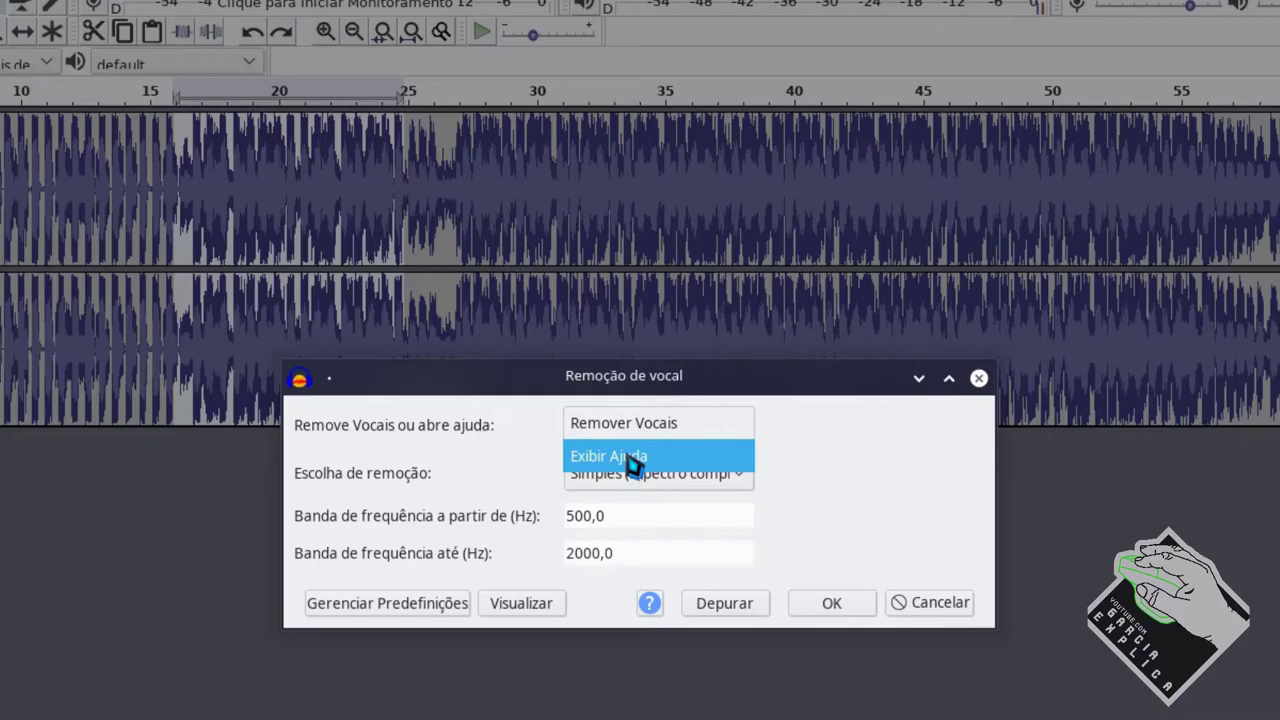
pyautogui.click(640, 430)
pyautogui.click(702, 428)
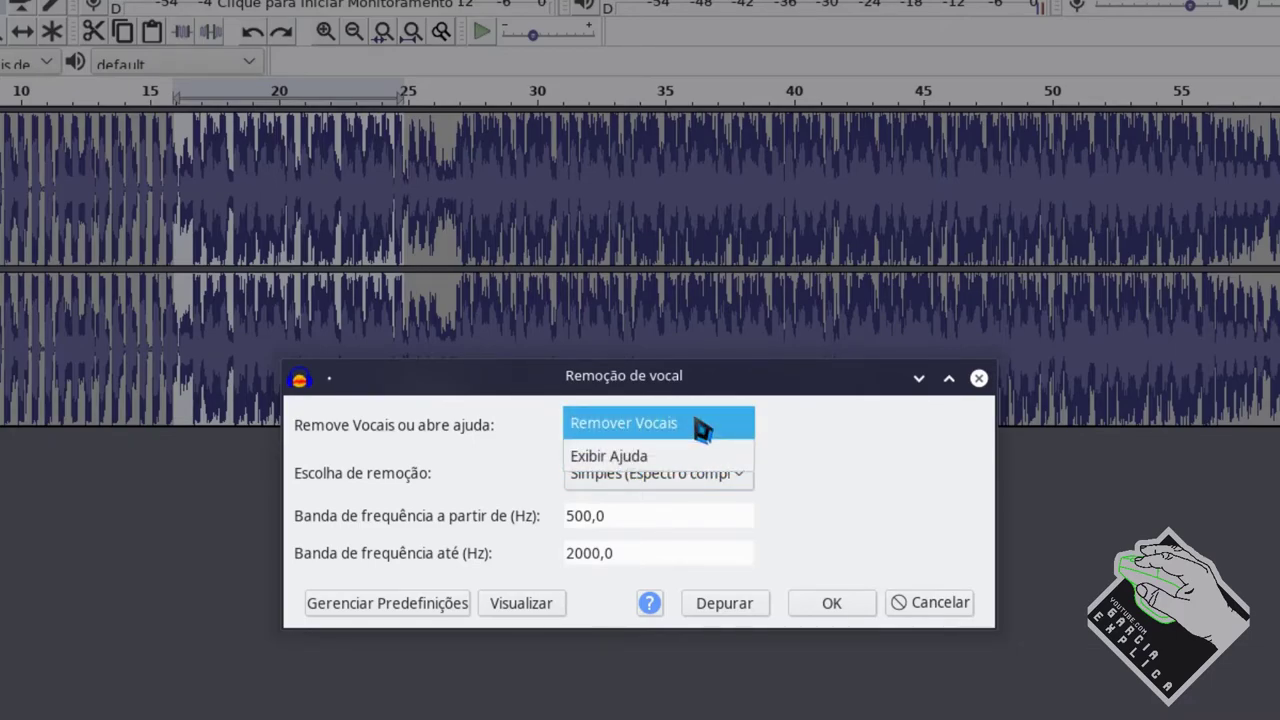
pyautogui.click(701, 428)
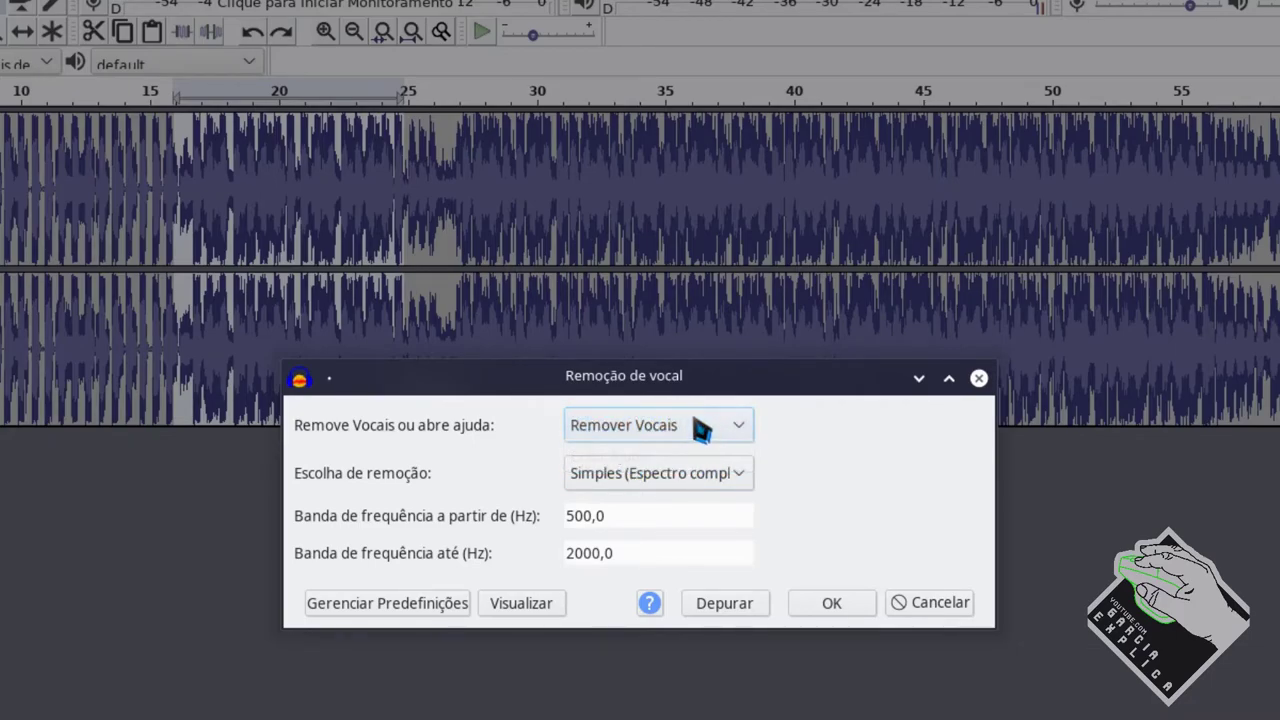
# Check the Escolha de remoção options, keep Simples (Espectro completo), and preview the effect on the passage.
pyautogui.click(672, 487)
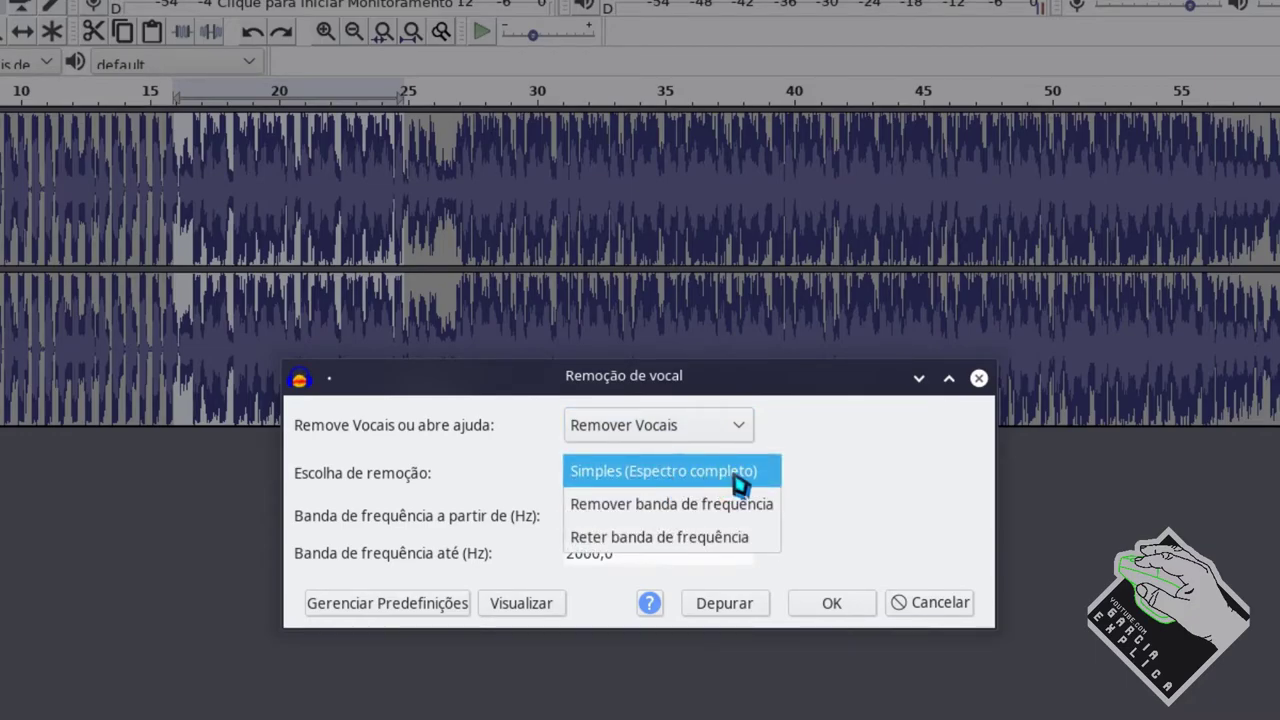
pyautogui.click(495, 486)
pyautogui.click(638, 478)
pyautogui.click(442, 478)
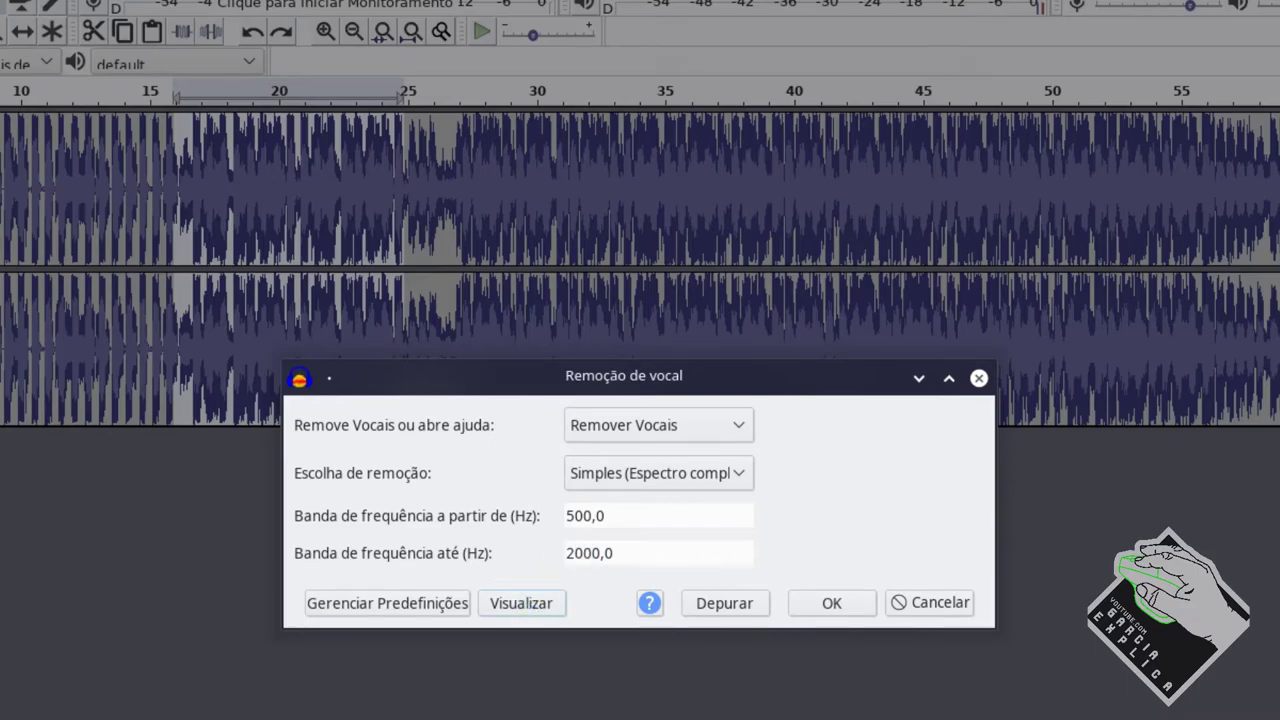
pyautogui.click(532, 607)
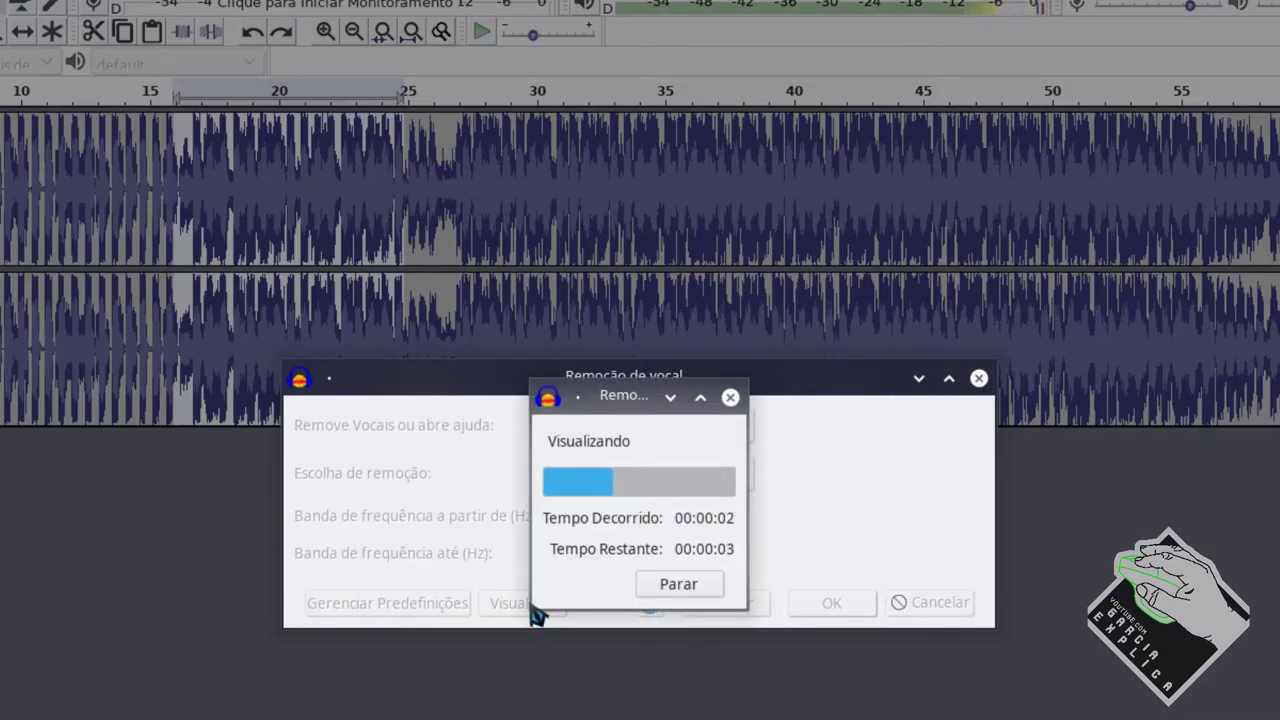
pyautogui.click(645, 592)
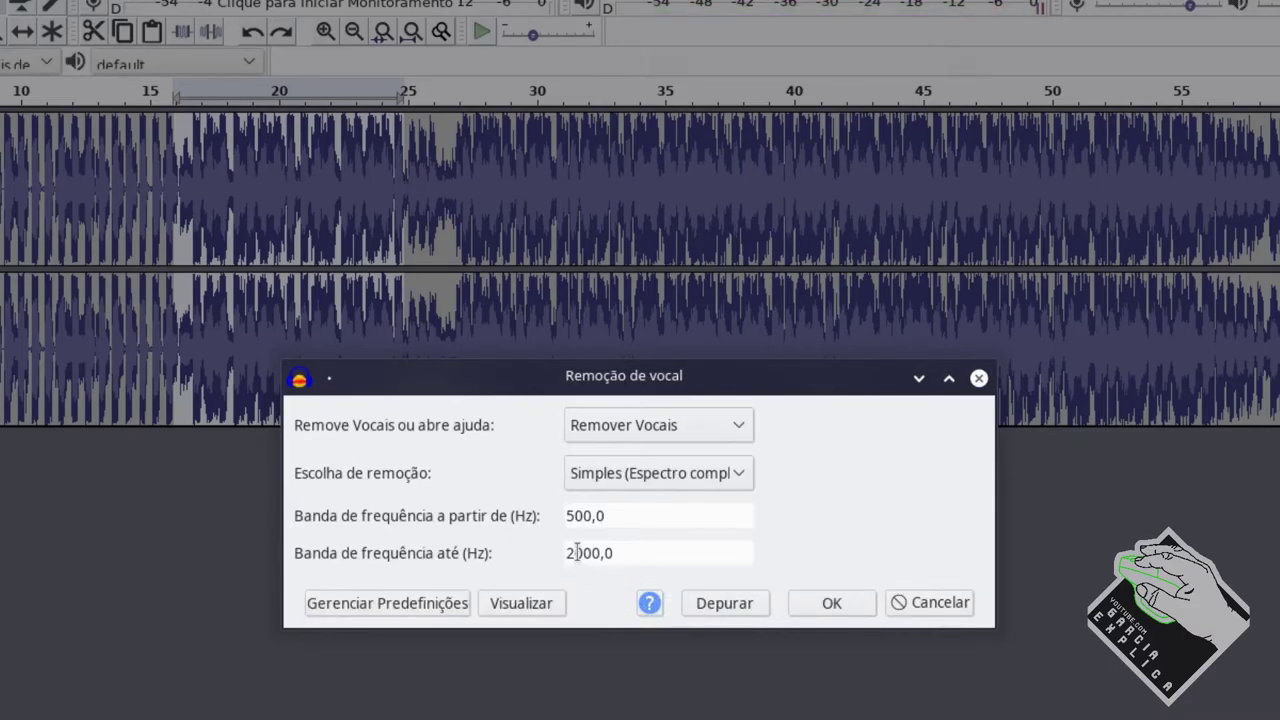
# Set the frequency band from 800 to 20000 Hz and preview the vocal removal with it.
pyautogui.moveTo(574, 516); pyautogui.dragTo(540, 530)
pyautogui.write('10')
pyautogui.click(521, 612)
pyautogui.moveTo(582, 518); pyautogui.dragTo(532, 530)
pyautogui.write('8')
pyautogui.click(571, 554)
pyautogui.write('0')
pyautogui.click(521, 604)
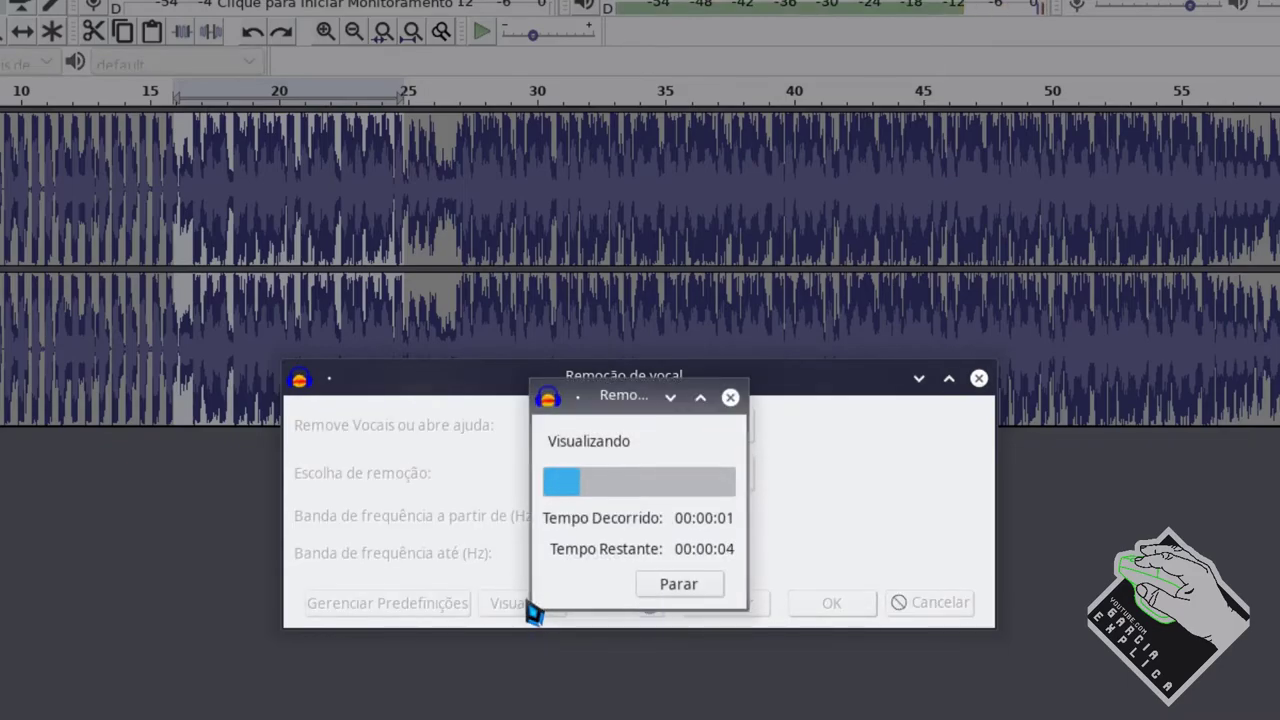
pyautogui.click(652, 592)
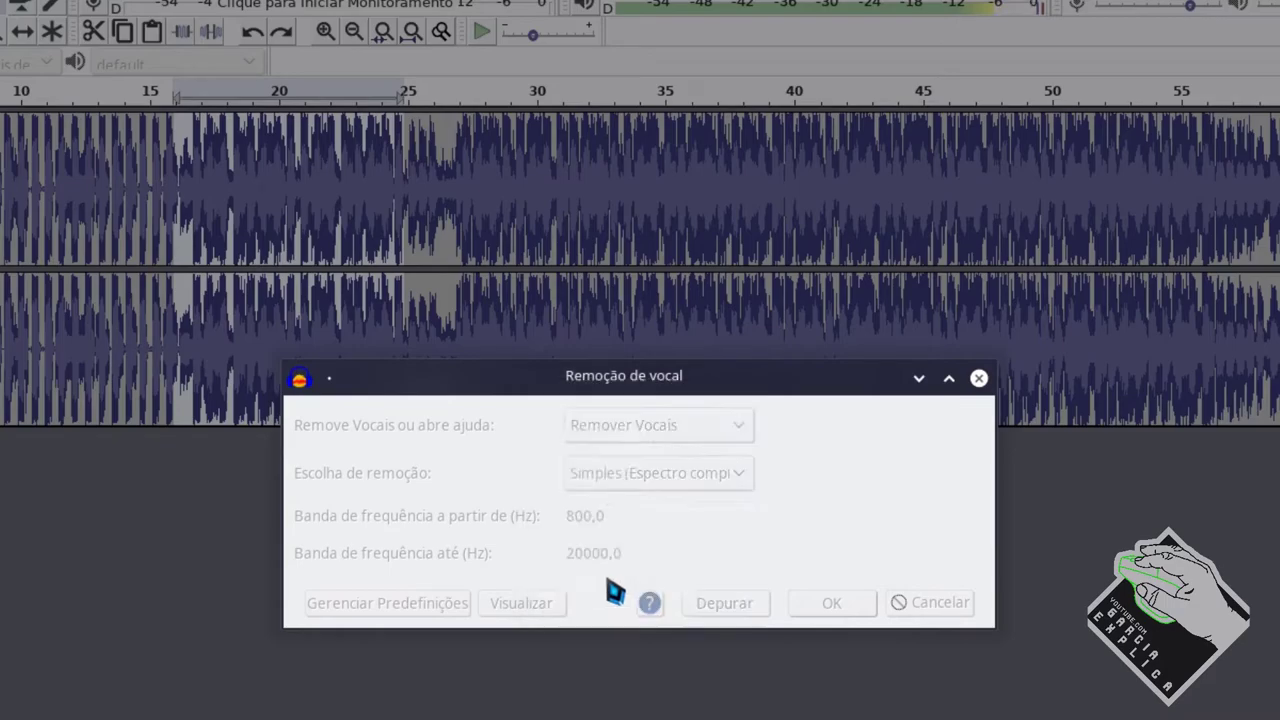
pyautogui.click(510, 604)
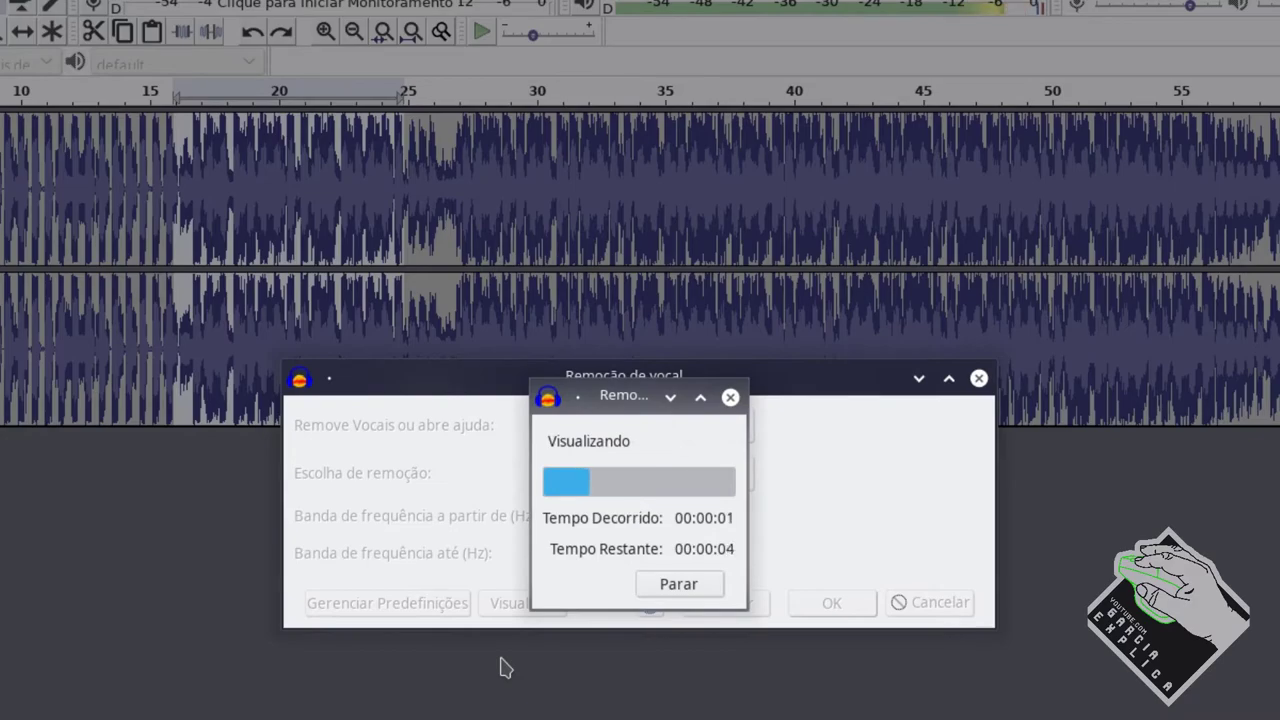
pyautogui.click(650, 584)
# Set the upper limit of the frequency band to 8000 Hz and preview the result.
pyautogui.press('Left')
pyautogui.press('Left')
pyautogui.press('BackSpace')
pyautogui.press('BackSpace')
pyautogui.write('8')
pyautogui.click(529, 609)
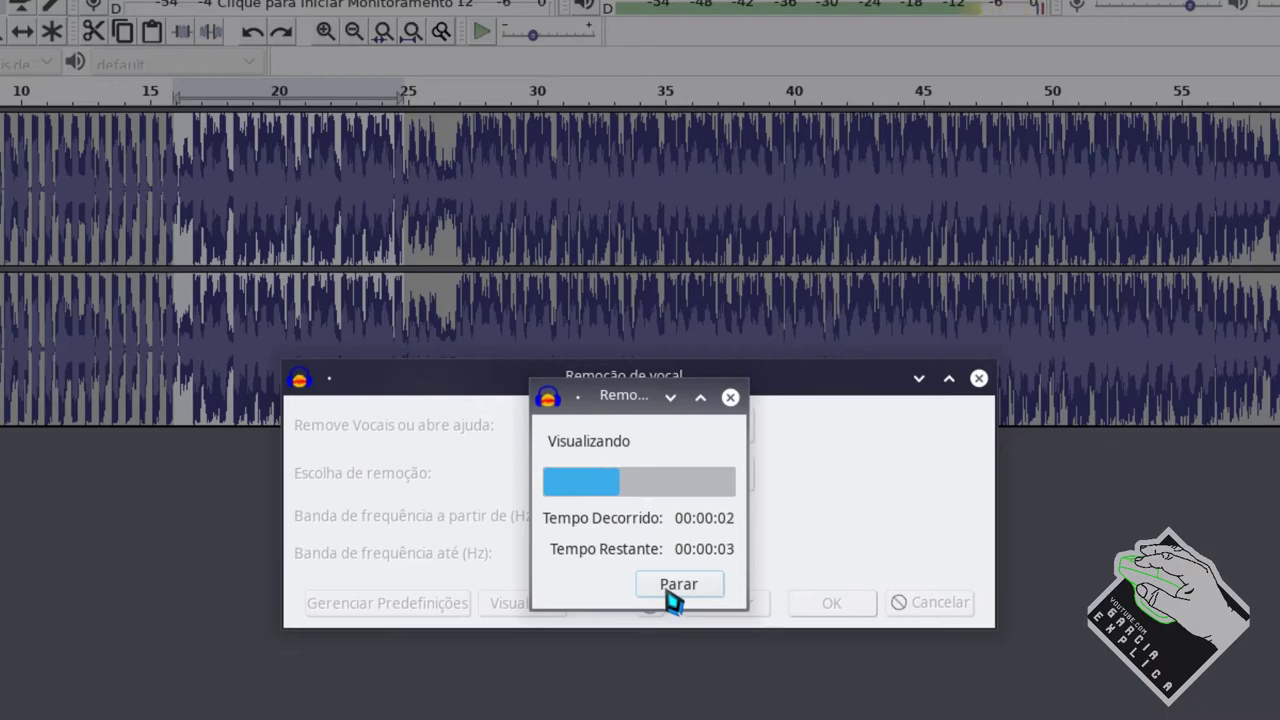
pyautogui.click(672, 592)
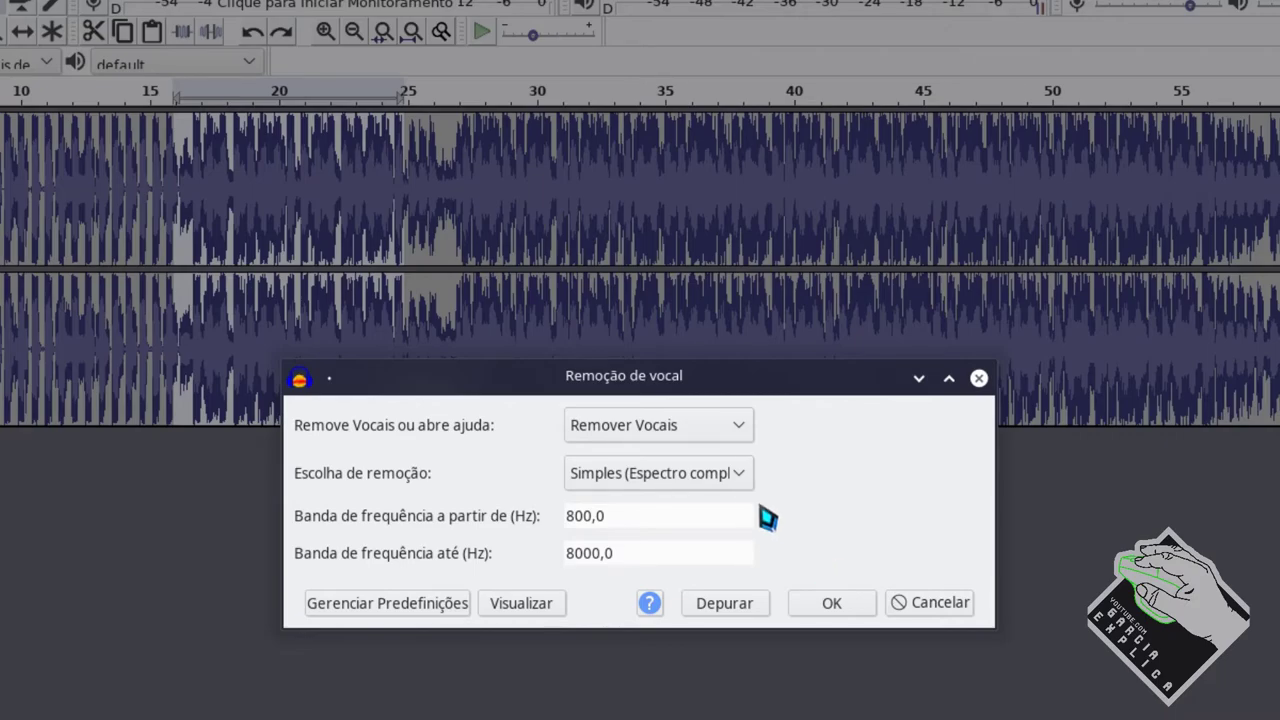
# Change Escolha de remoção to Remover banda de frequência and preview how the passage sounds.
pyautogui.click(733, 482)
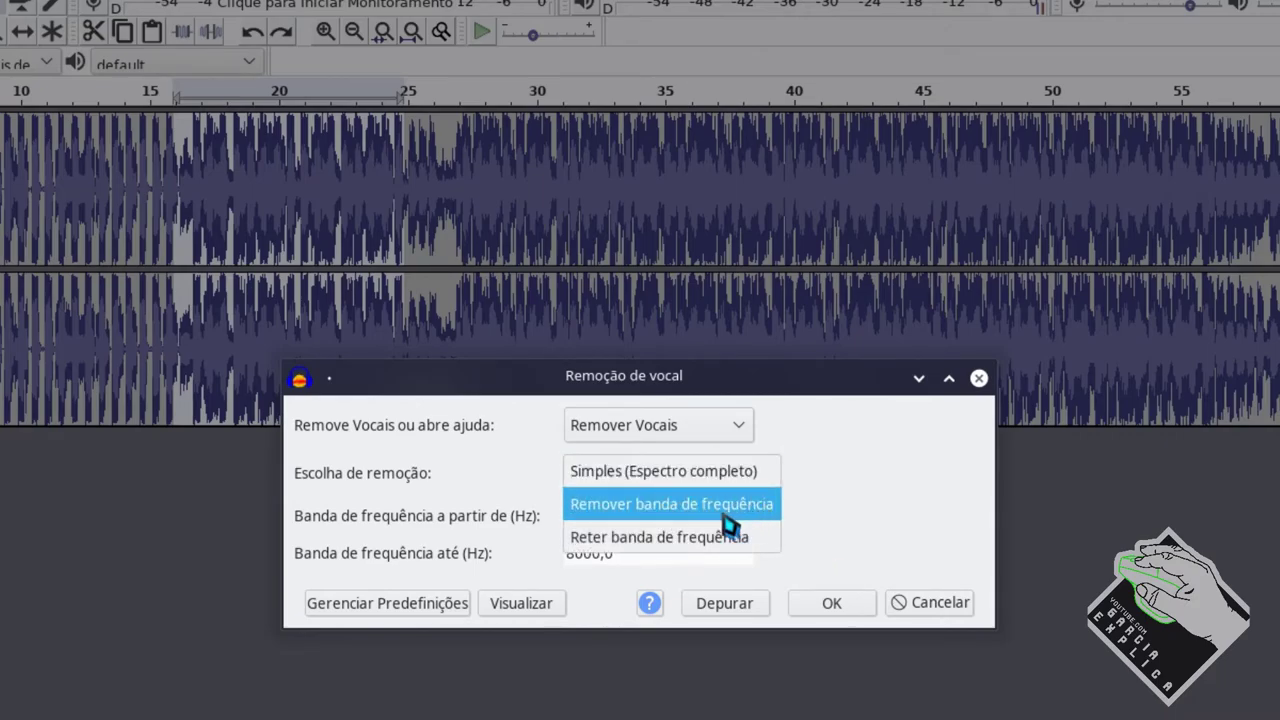
pyautogui.click(673, 519)
pyautogui.click(546, 605)
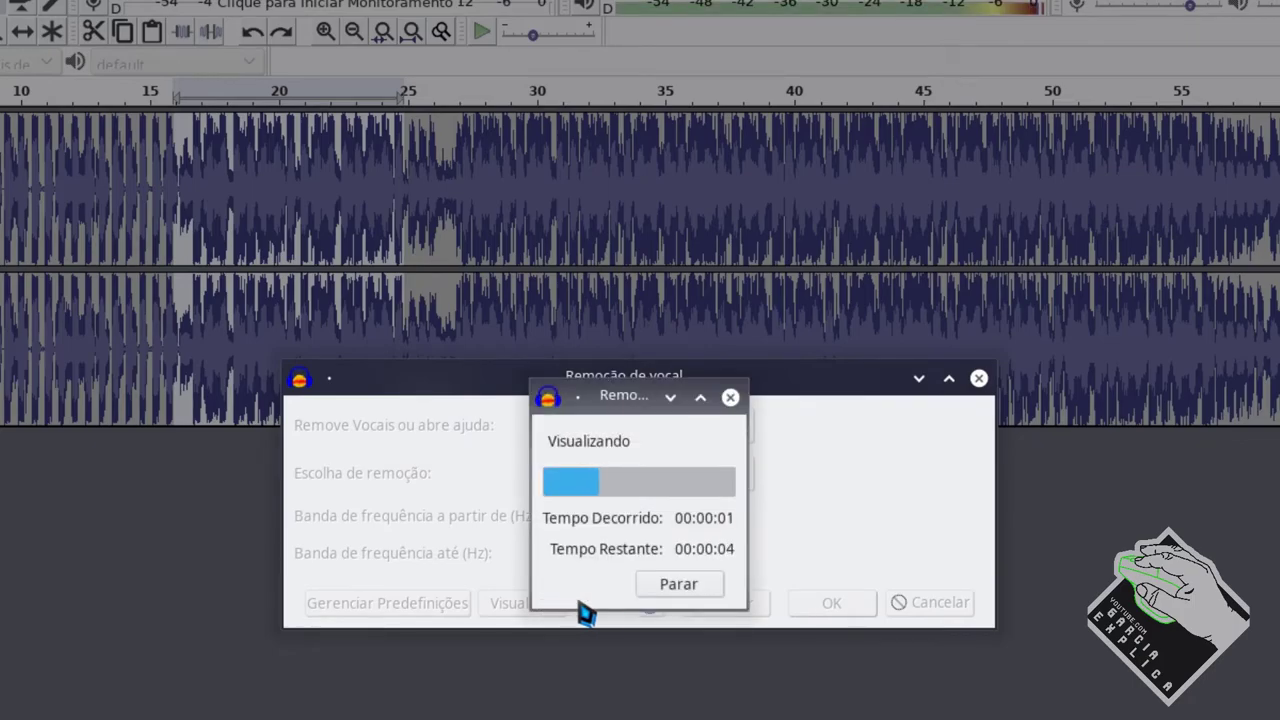
pyautogui.click(655, 588)
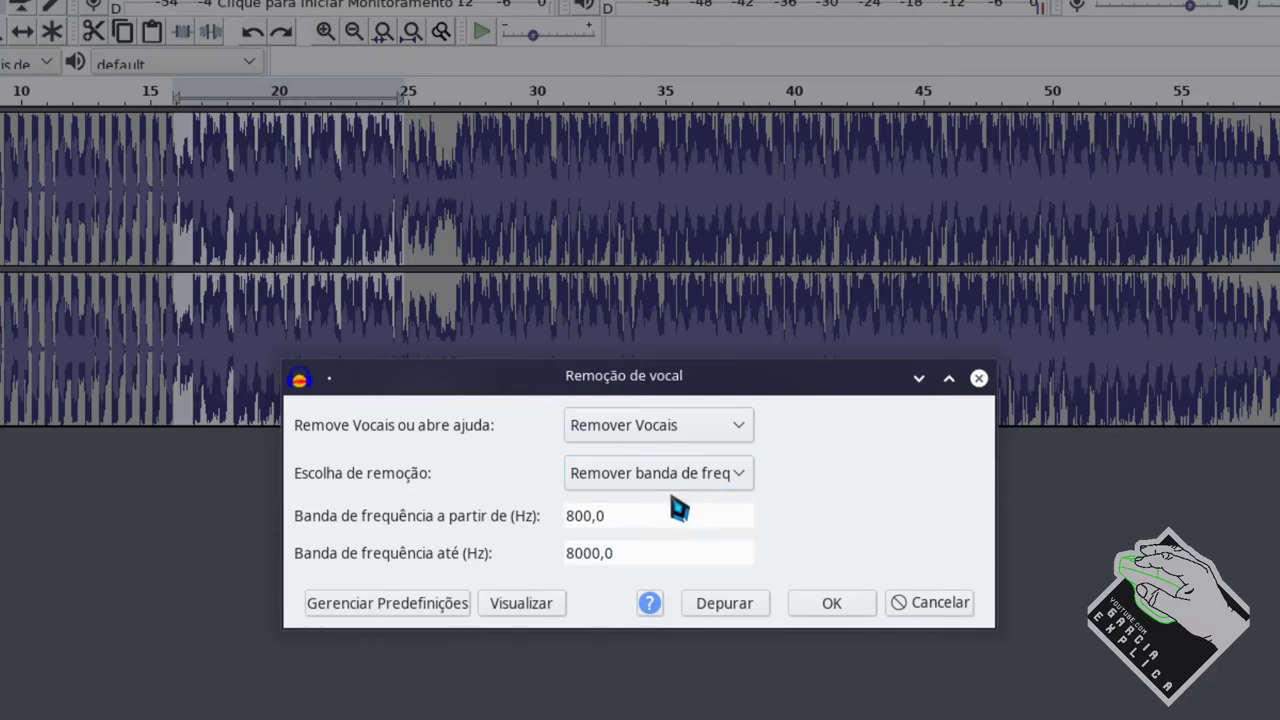
# Set Banda de frequência até to 20000 Hz and preview the frequency band removal.
pyautogui.moveTo(567, 553); pyautogui.dragTo(576, 553)
pyautogui.write('20')
pyautogui.click(541, 605)
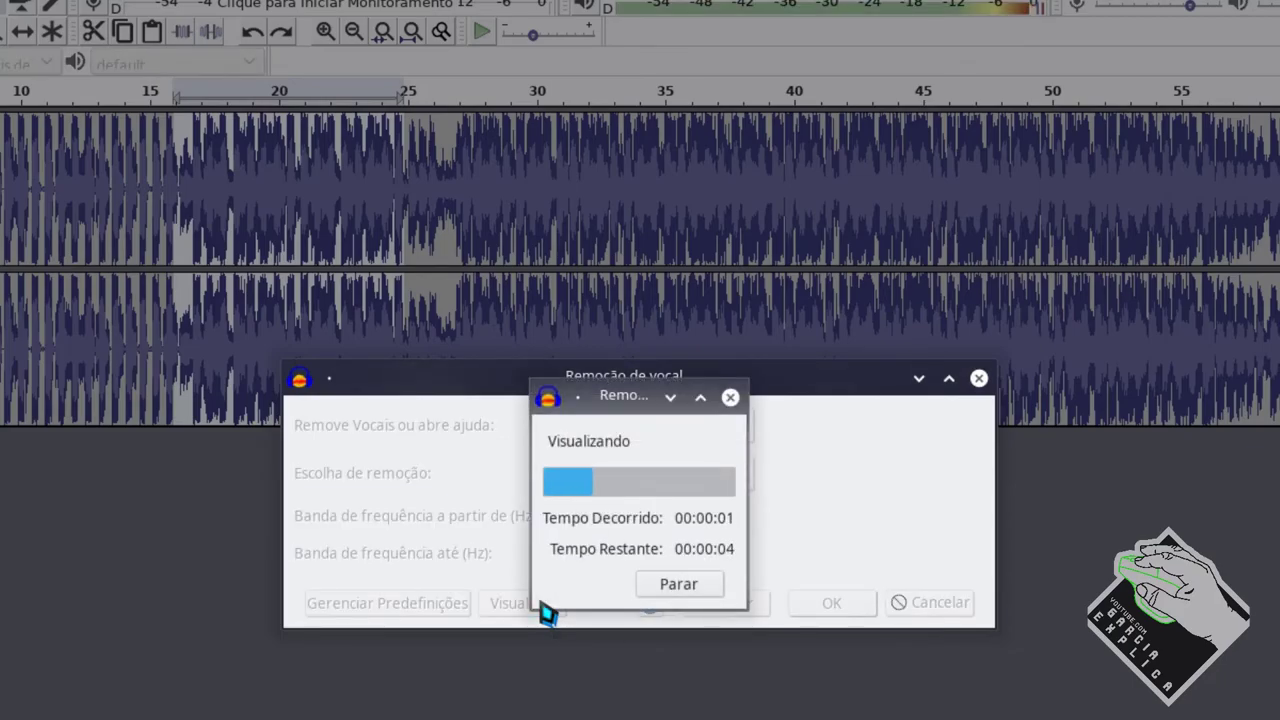
pyautogui.click(662, 588)
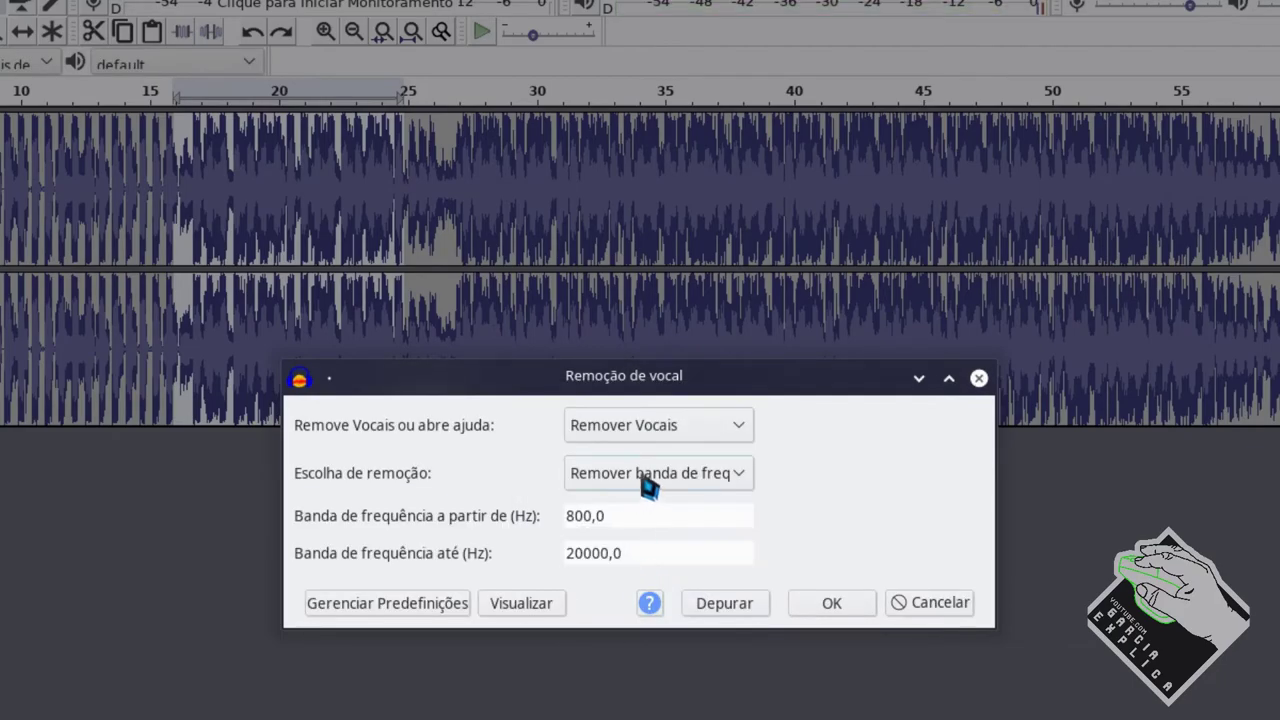
# Change Escolha de remoção to Reter banda de frequência and preview the effect.
pyautogui.click(648, 474)
pyautogui.click(764, 506)
pyautogui.click(551, 606)
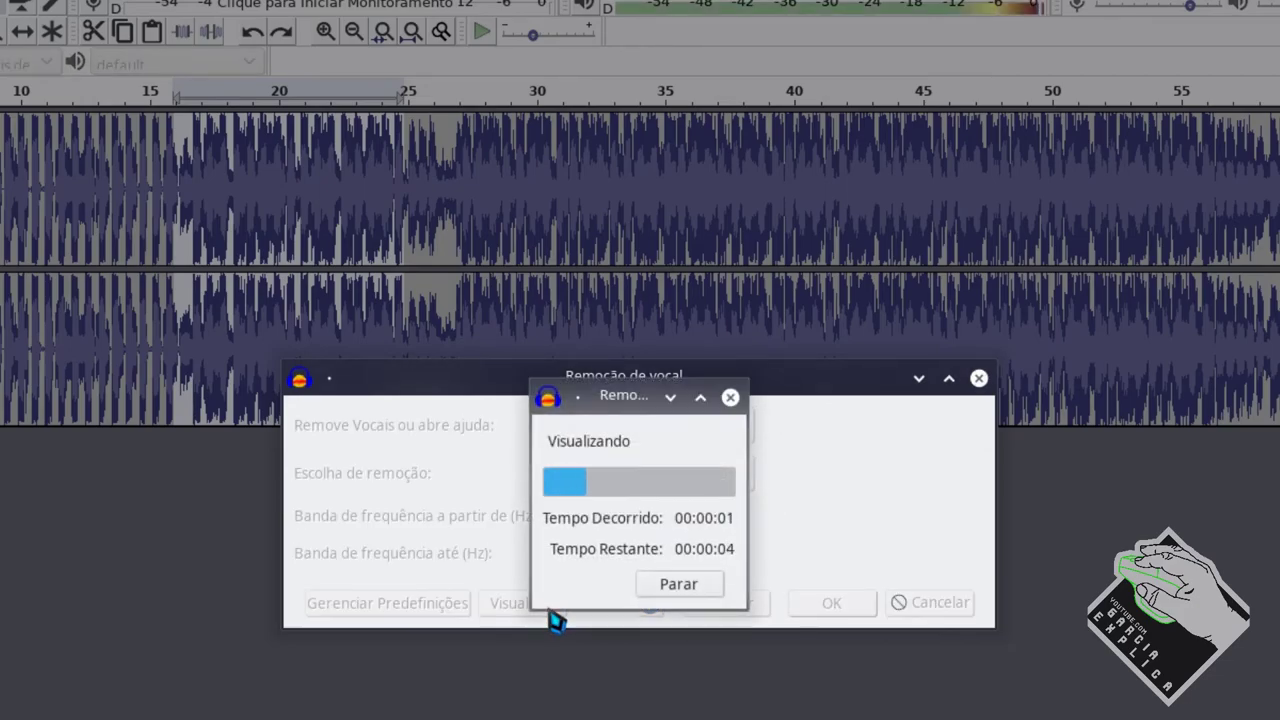
pyautogui.click(664, 586)
# Set Escolha de remoção back to Simples (Espectro completo), preview it, and apply the vocal removal to the passage.
pyautogui.click(614, 484)
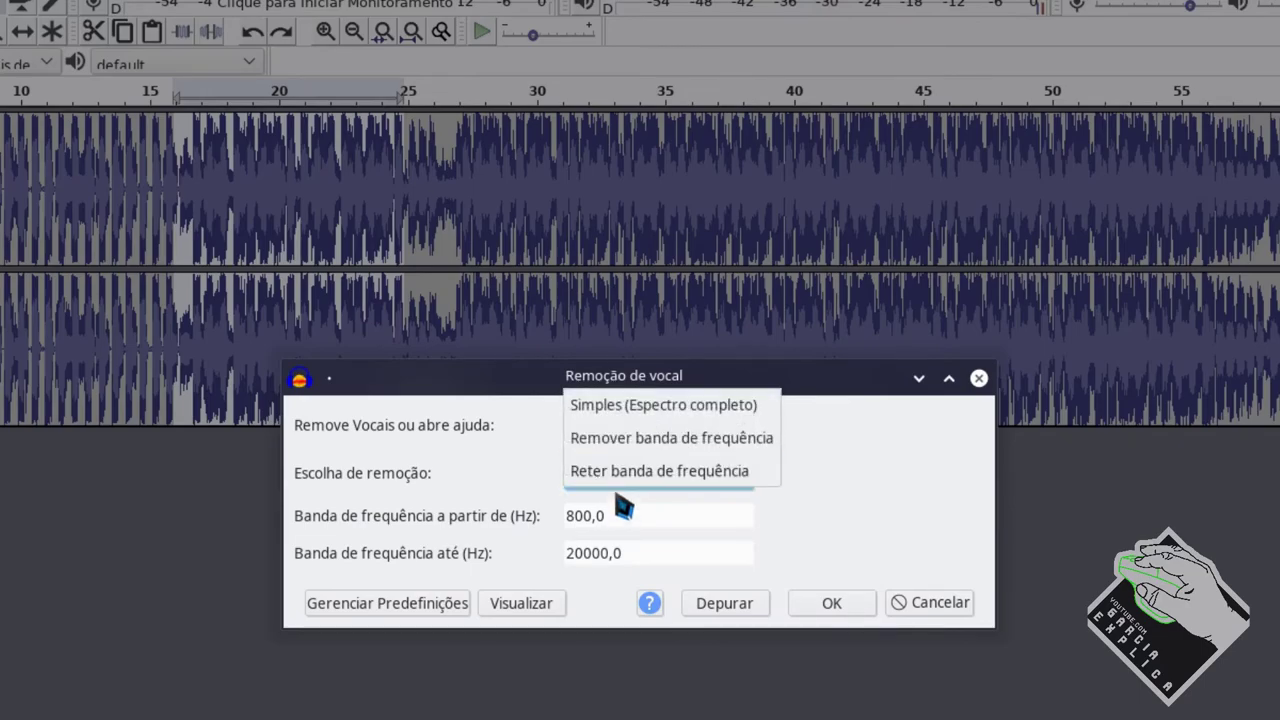
pyautogui.click(630, 410)
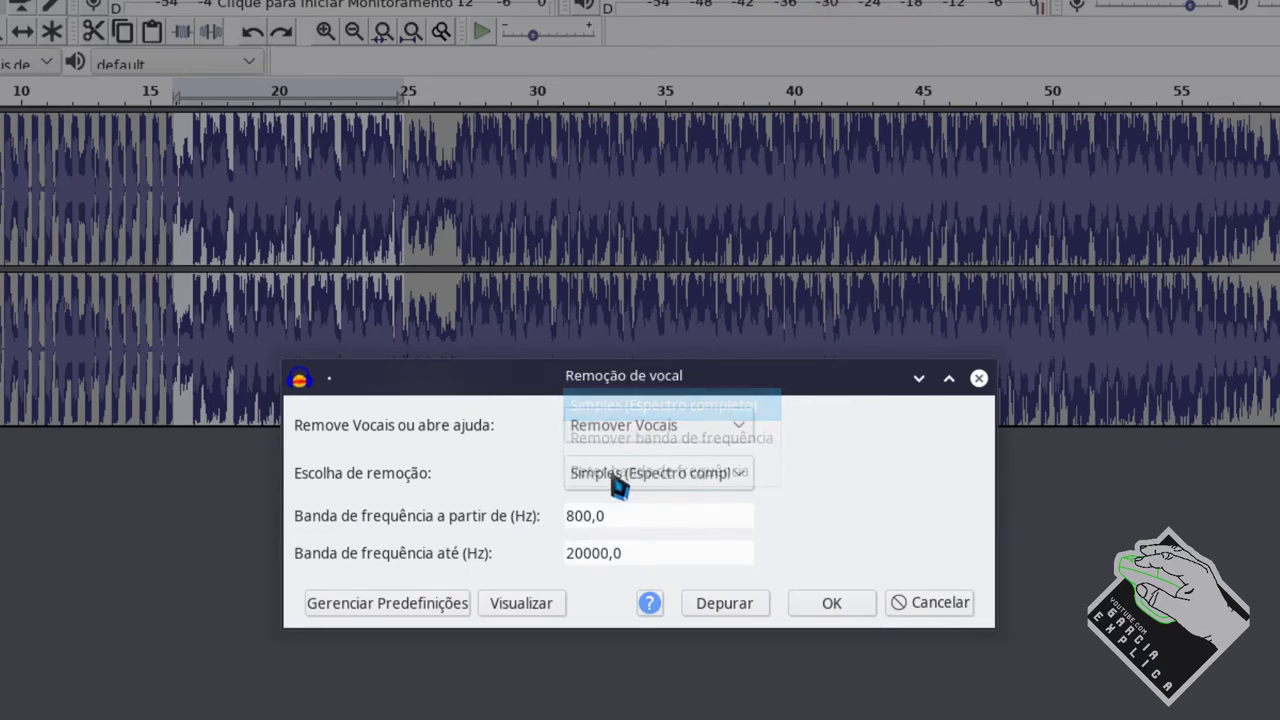
pyautogui.click(533, 606)
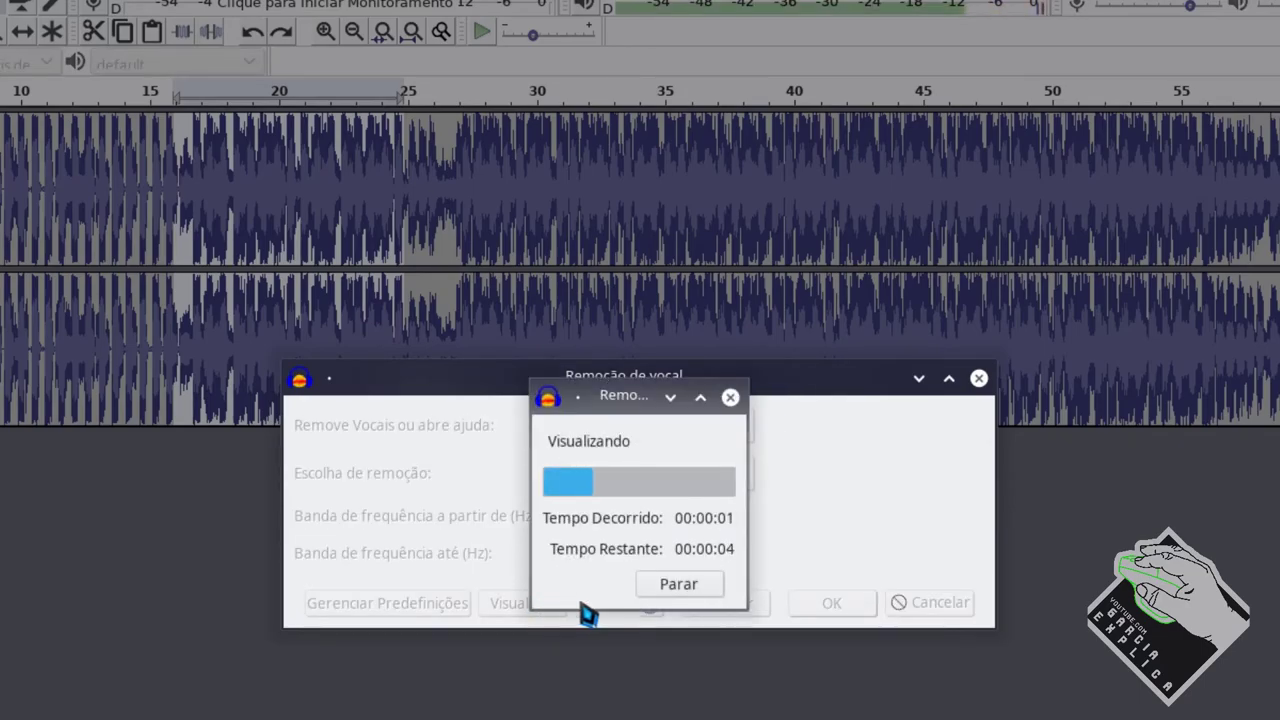
pyautogui.click(645, 594)
pyautogui.click(840, 604)
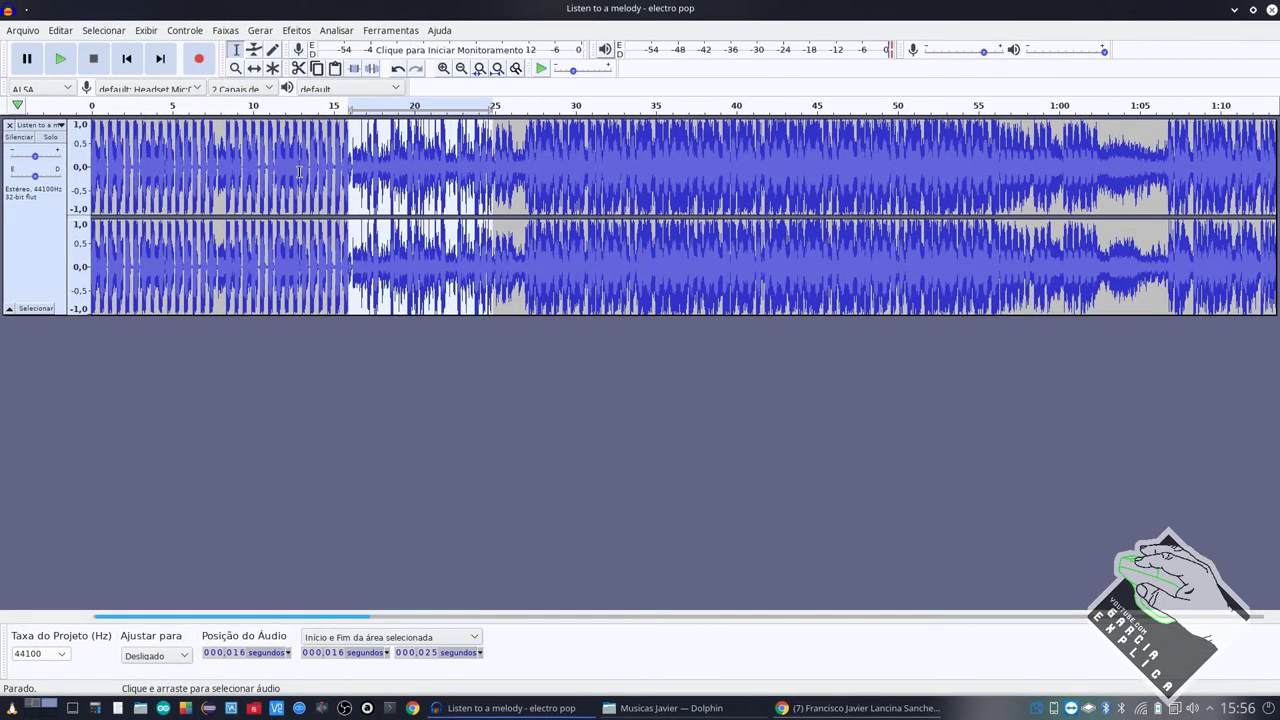
# Listen to the processed passage by playing the track from the 13-second mark, and stop the playback.
pyautogui.click(298, 172)
pyautogui.press('space')
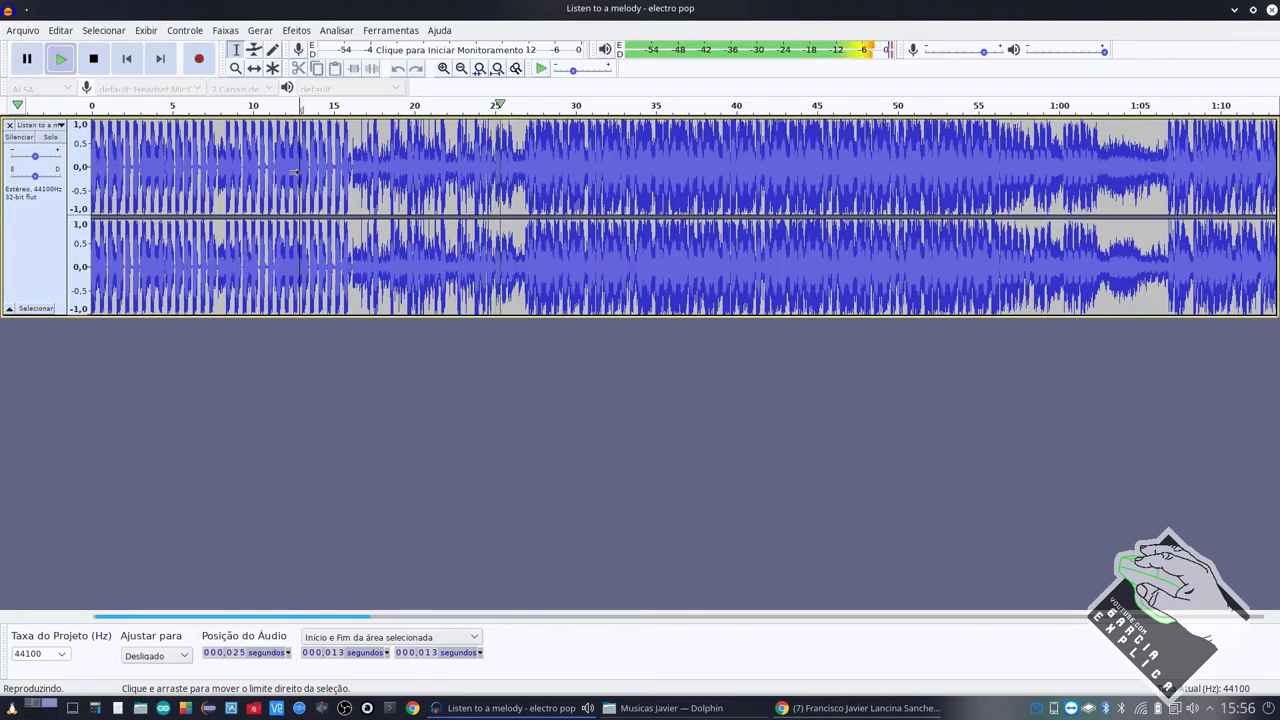
pyautogui.press('space')
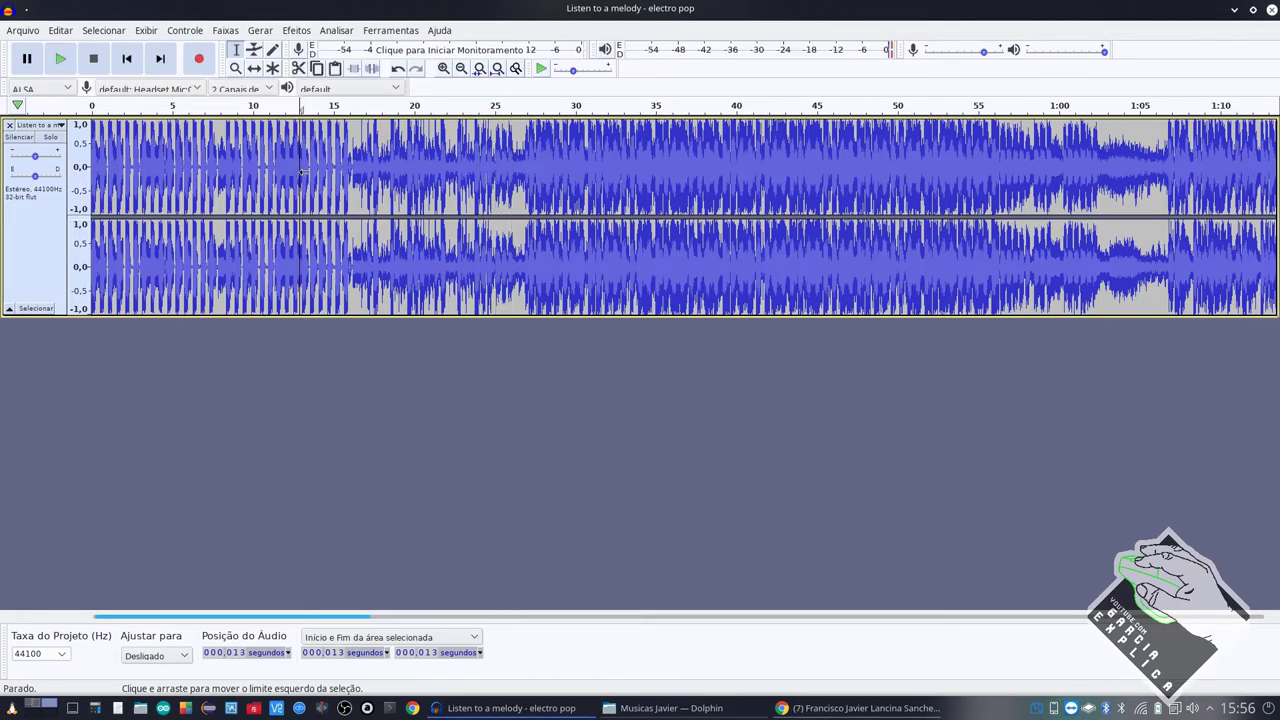
# Undo Remoção de vocal on the 16–25 second passage and apply Redução de vocal e isolamento with Força 1,30, Corte Baixo 313 Hz and Corte Alto 18528 Hz.
pyautogui.moveTo(349, 187); pyautogui.dragTo(494, 190)
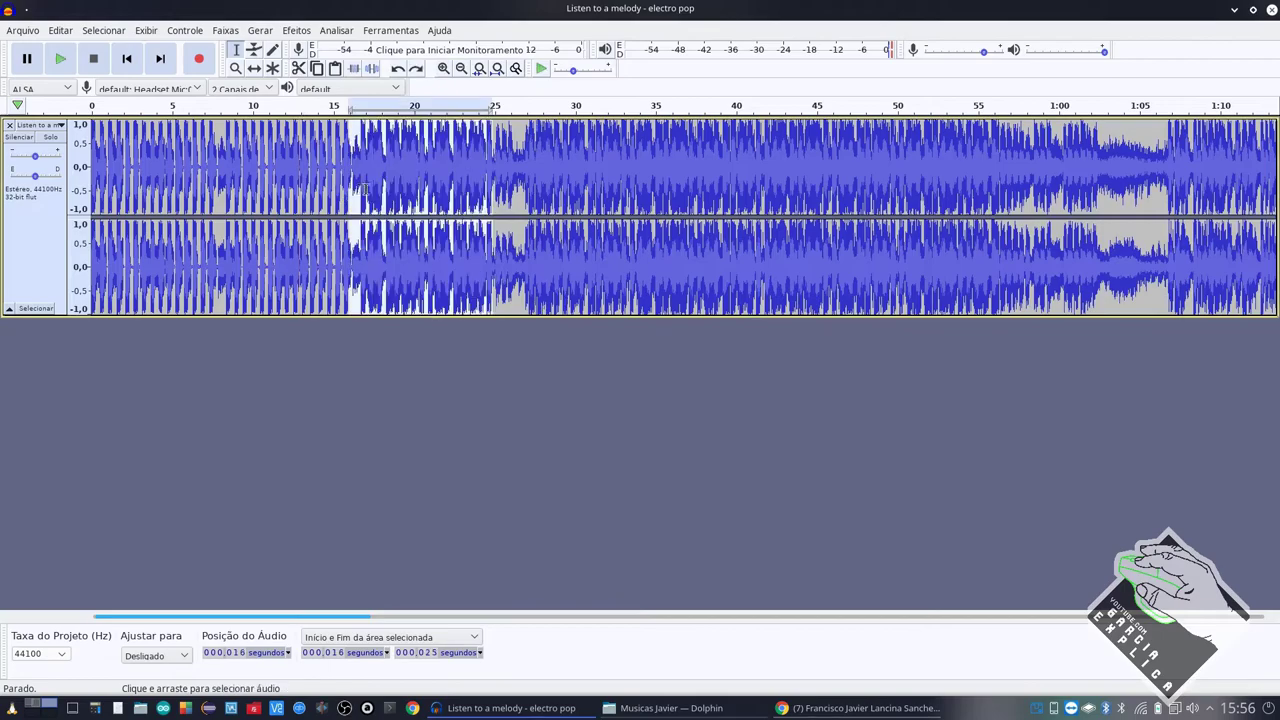
pyautogui.click(202, 35)
pyautogui.moveTo(296, 30)
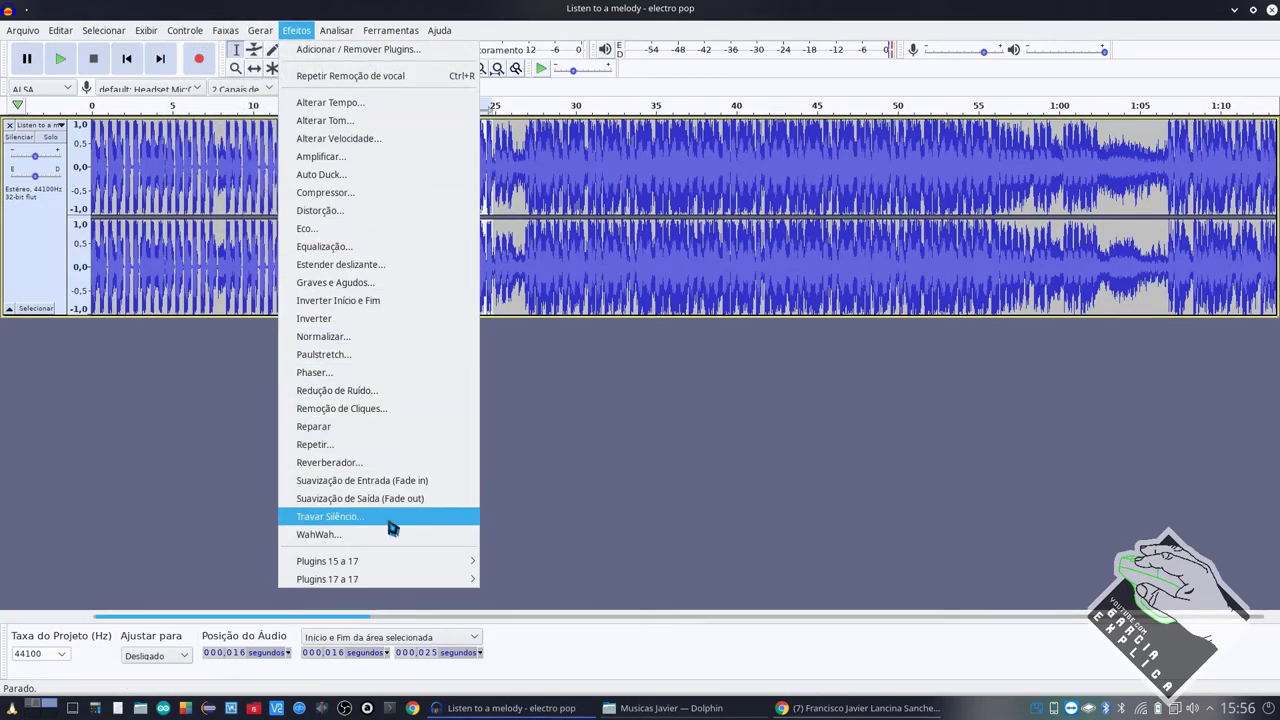
pyautogui.moveTo(428, 561)
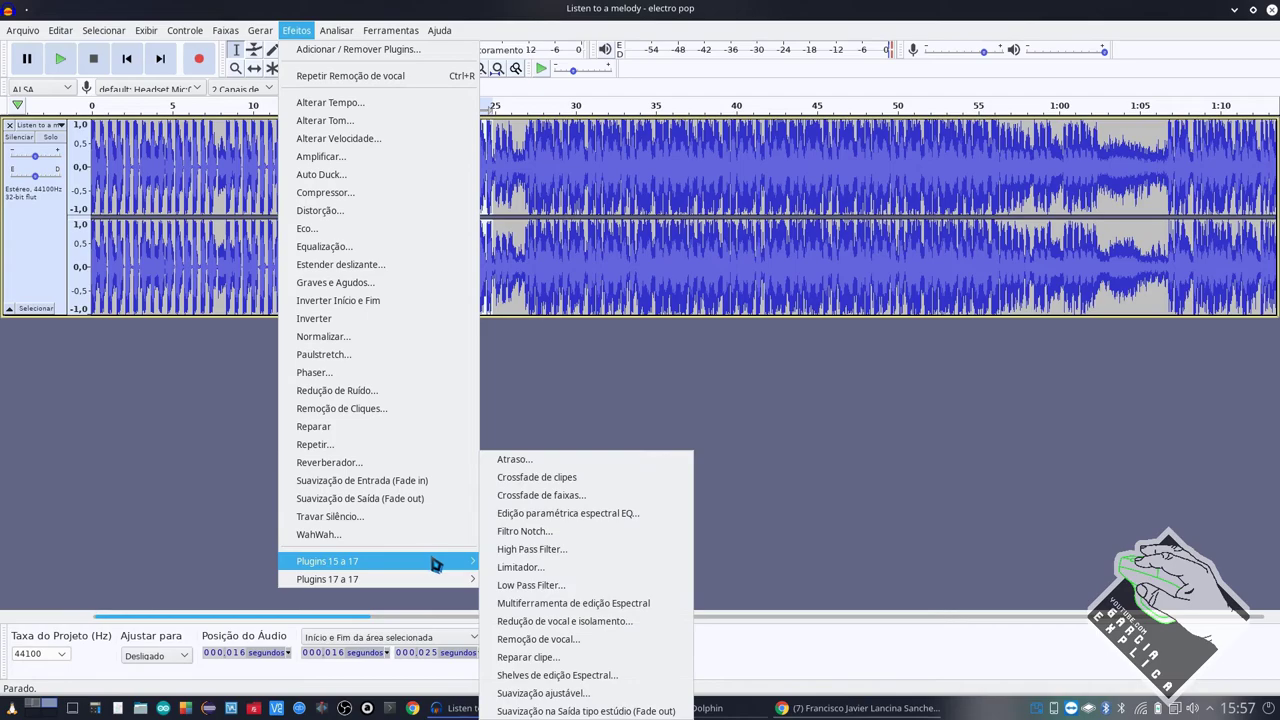
pyautogui.click(566, 624)
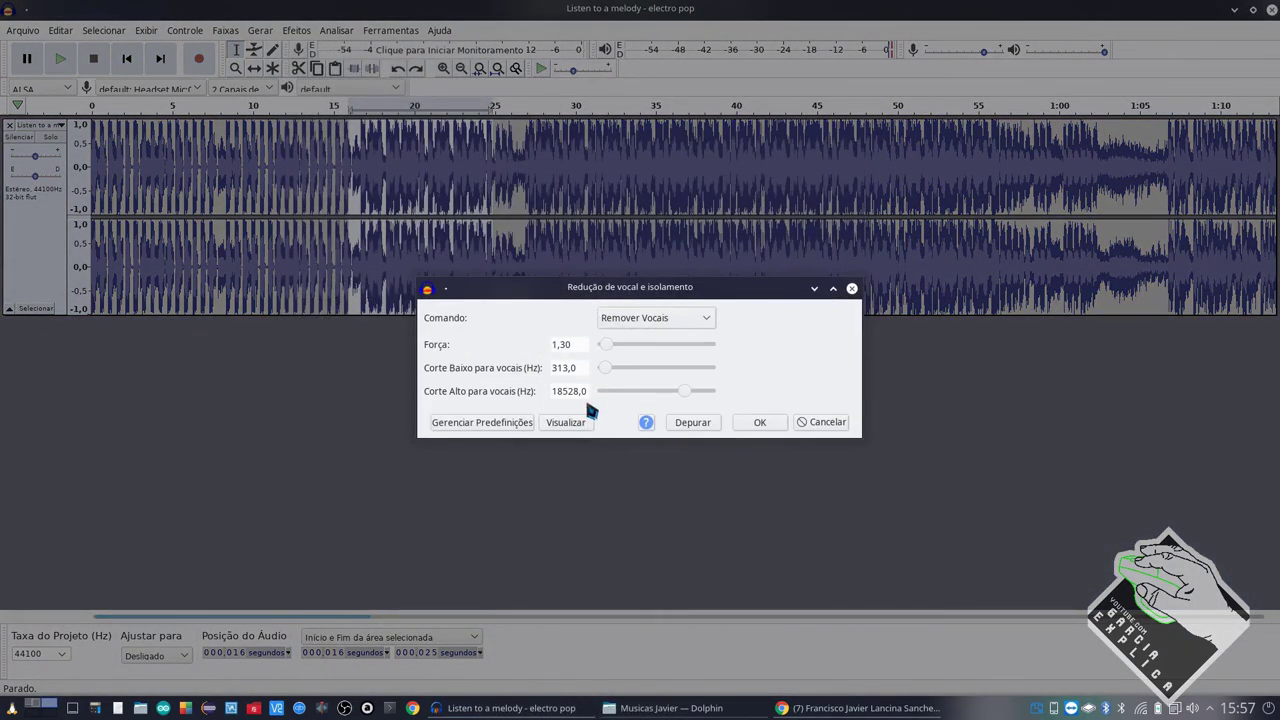
pyautogui.click(748, 424)
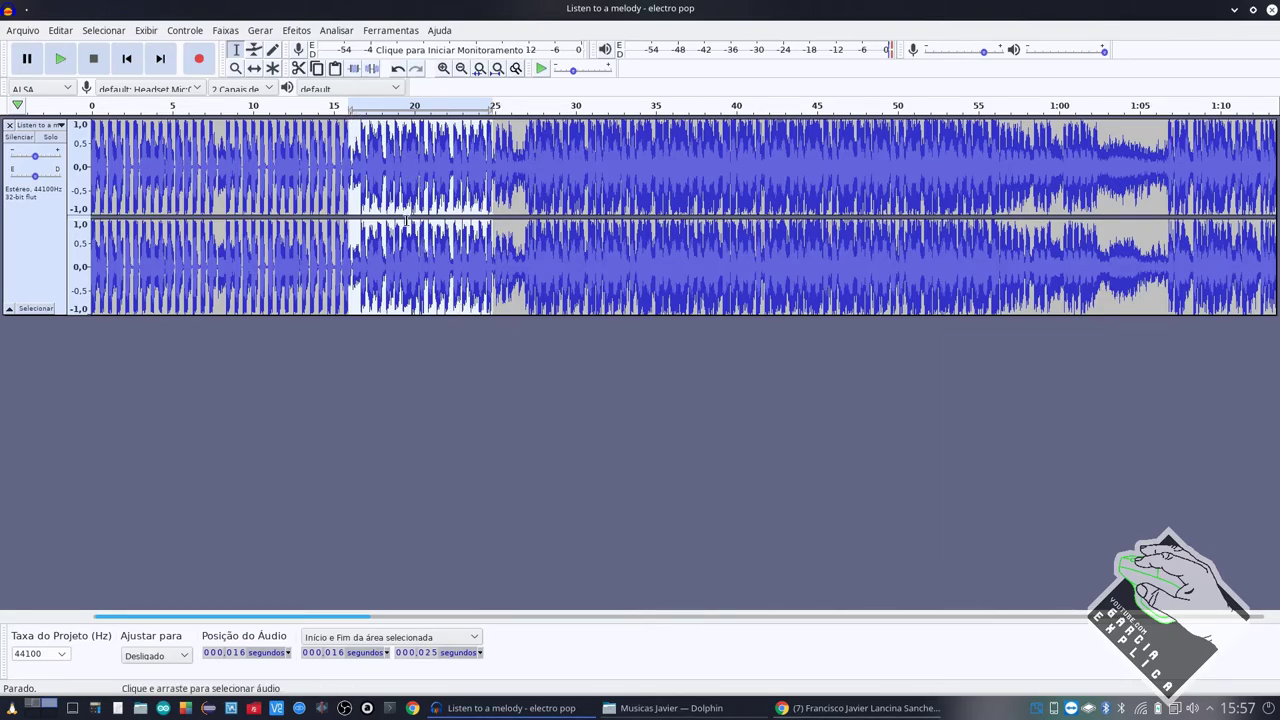
# Examine the waveform along the whole track and around the processed 16–25 second passage, and dismiss the desktop notification.
pyautogui.hscroll(2, 848, 216)
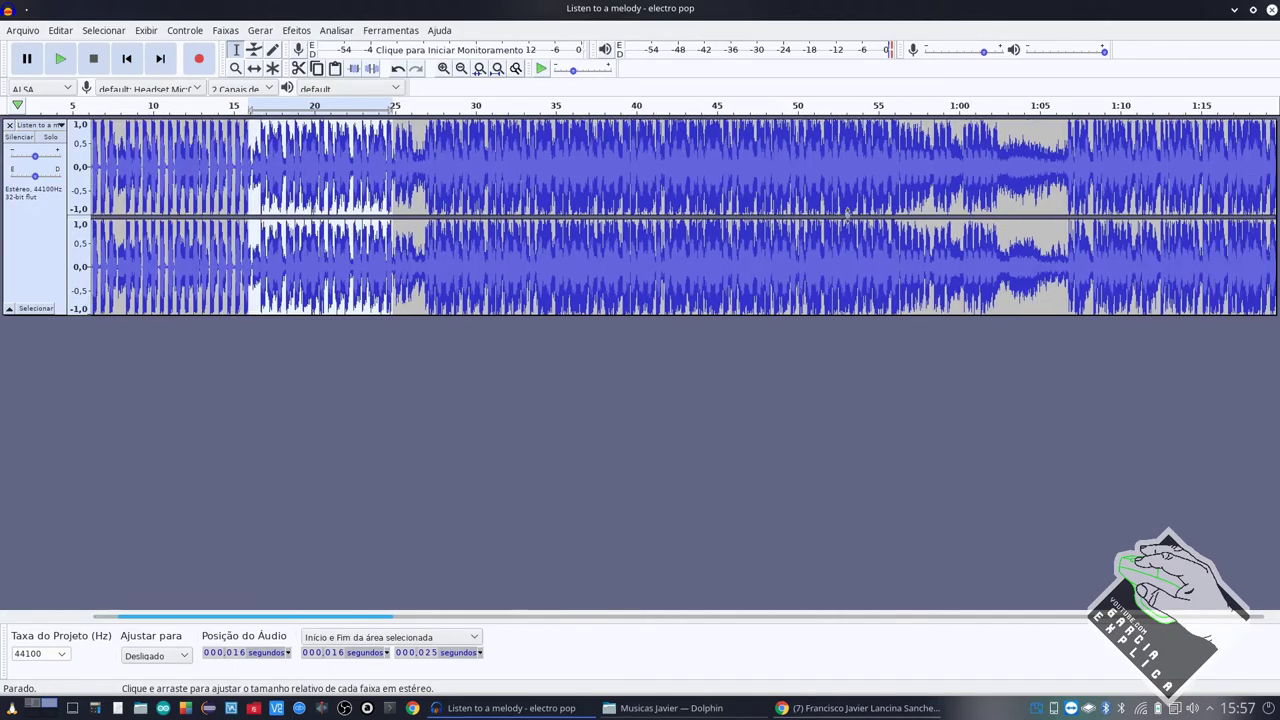
pyautogui.hscroll(15, 846, 215)
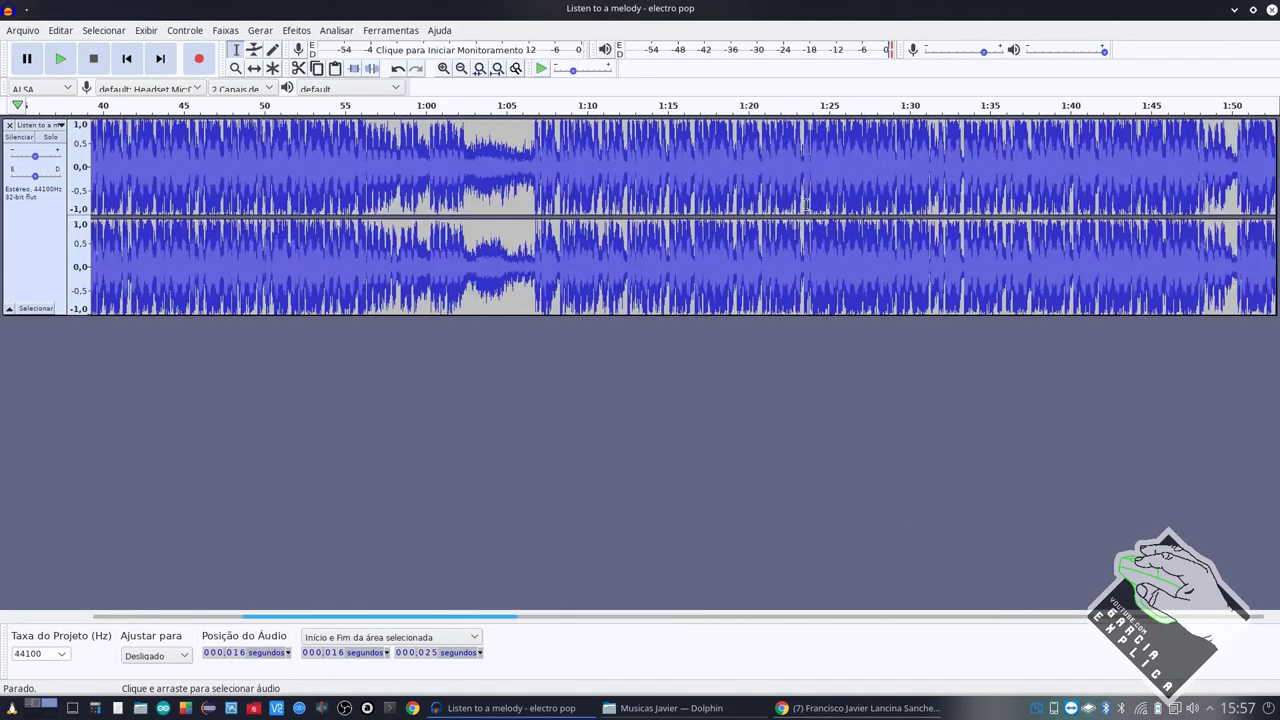
pyautogui.hscroll(2, 799, 205)
pyautogui.keyDown('ctrl'); pyautogui.scroll(-2, 799, 205); pyautogui.keyUp('ctrl')
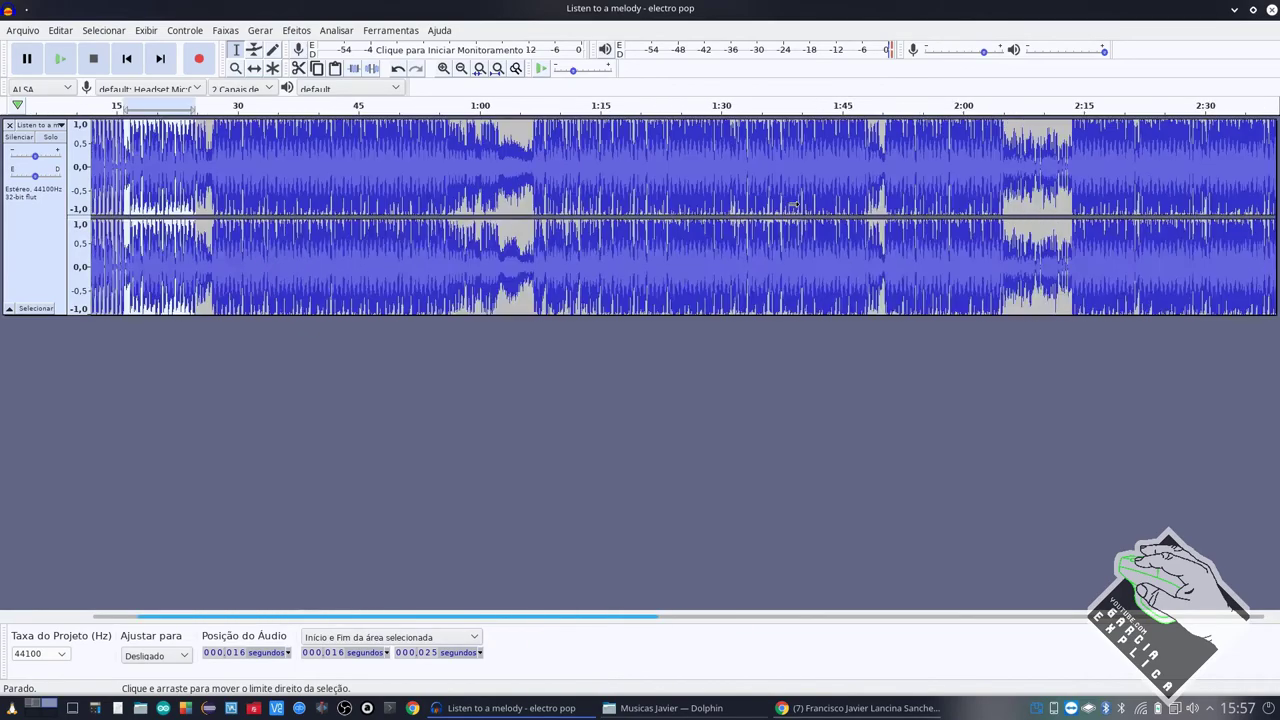
pyautogui.hscroll(2, 680, 220)
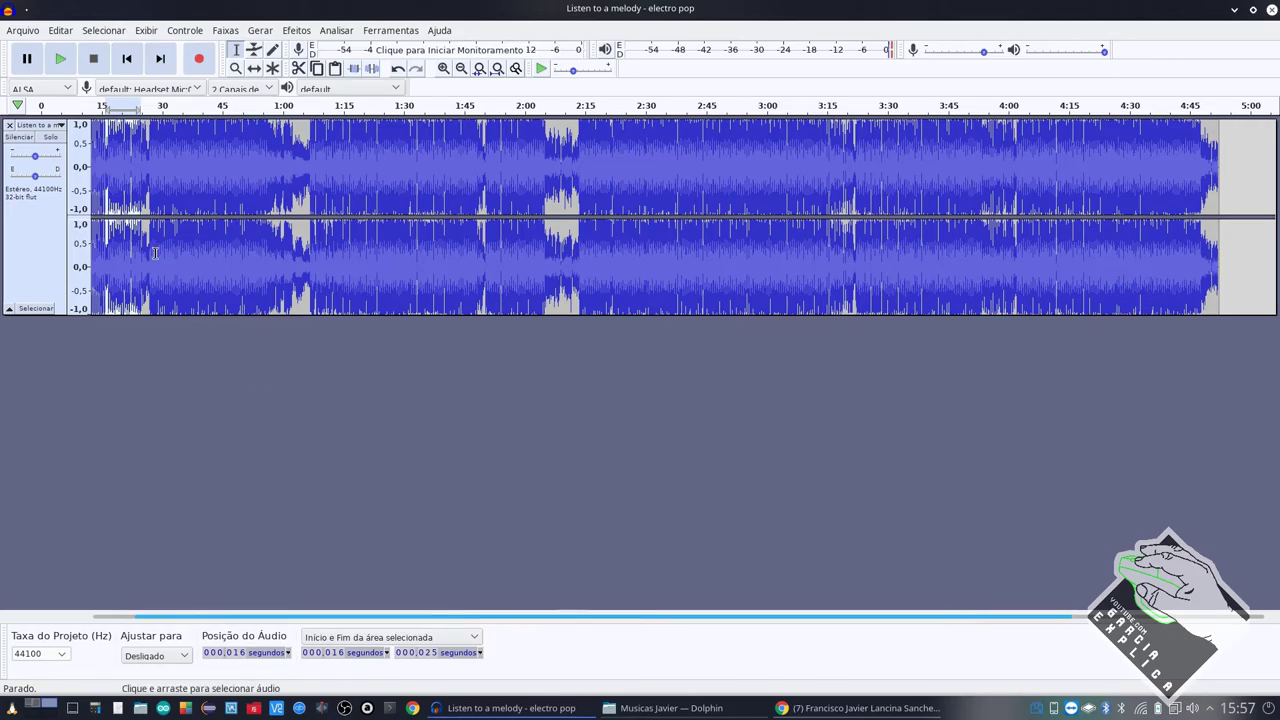
pyautogui.scroll(3, 110, 195)
pyautogui.hscroll(-2, 125, 198)
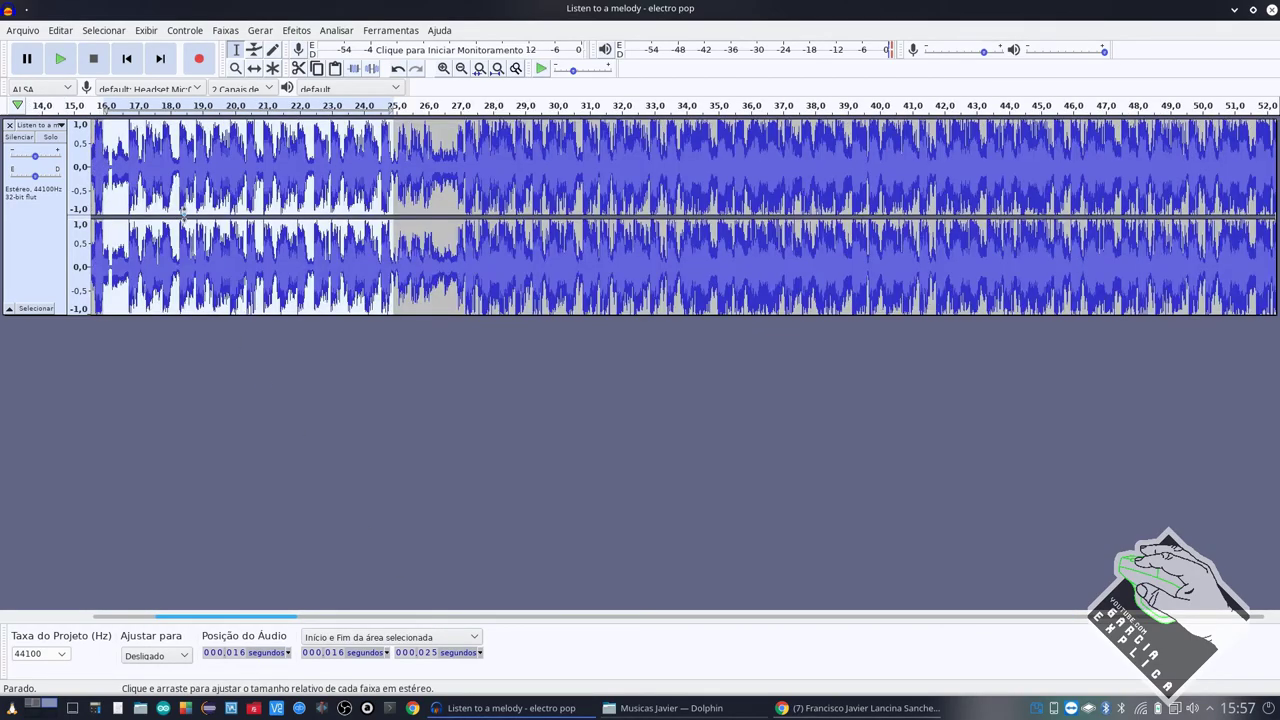
pyautogui.hscroll(-4, 181, 212)
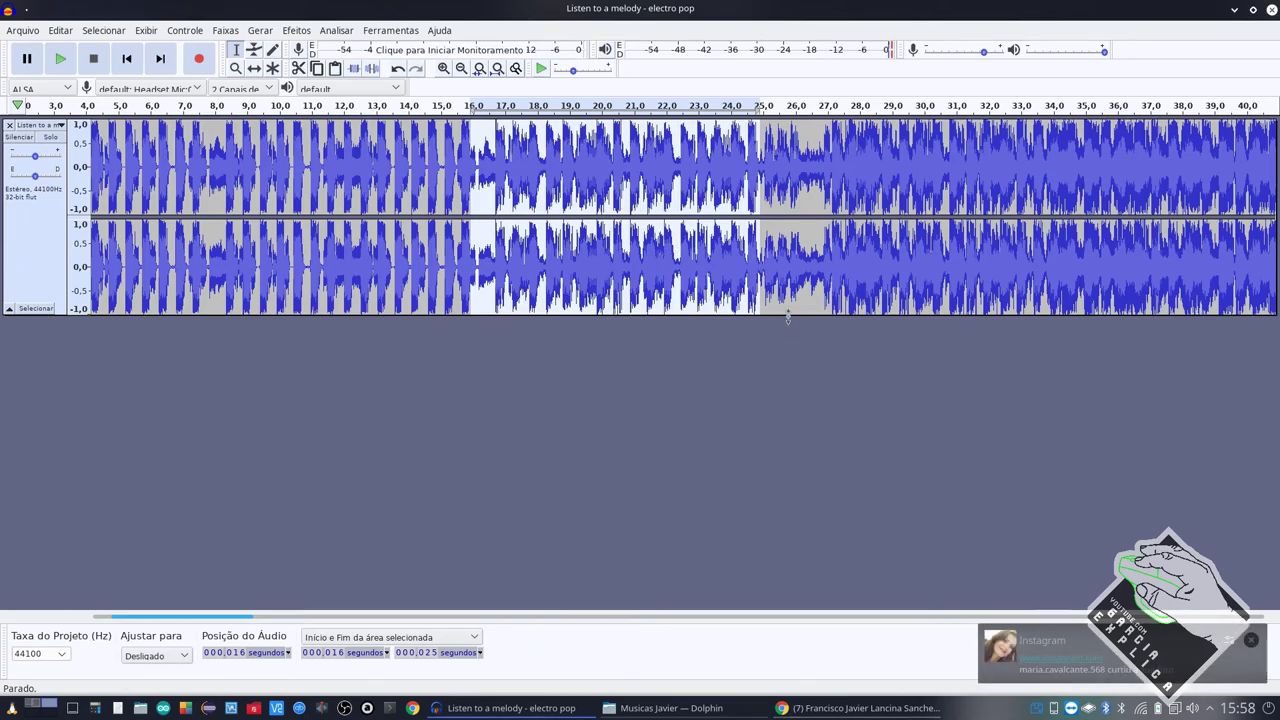
pyautogui.click(1251, 641)
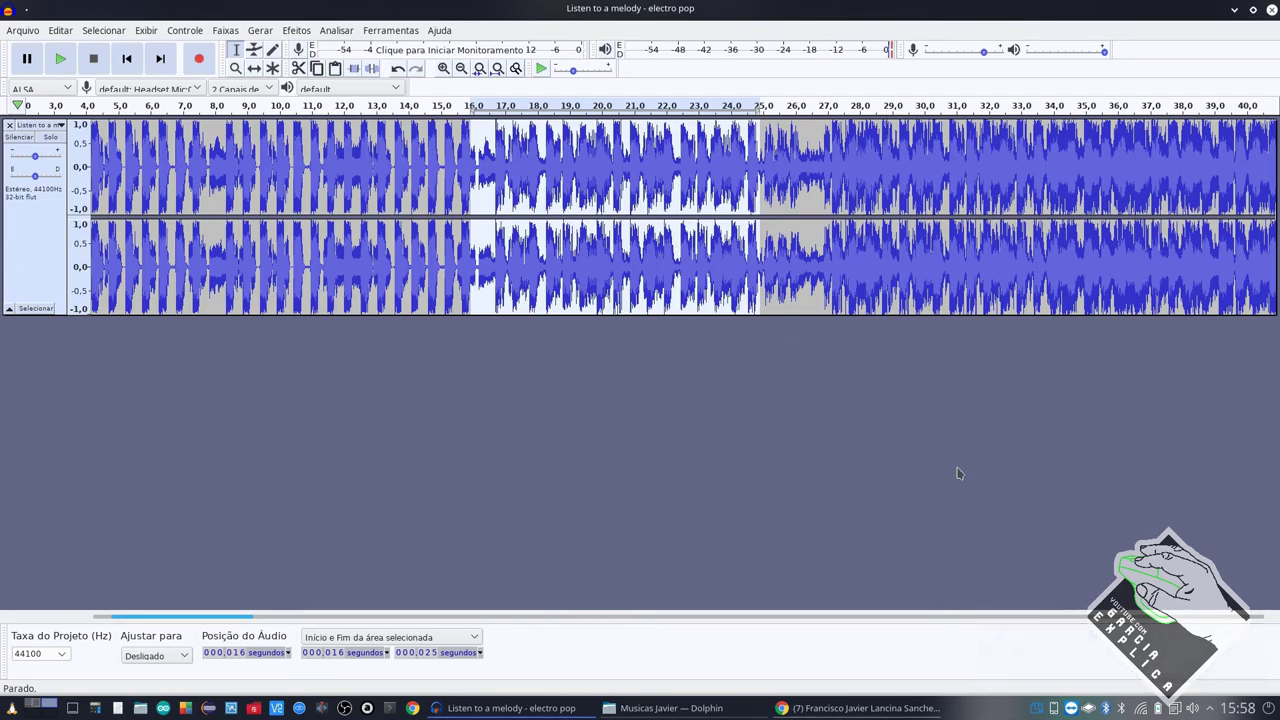